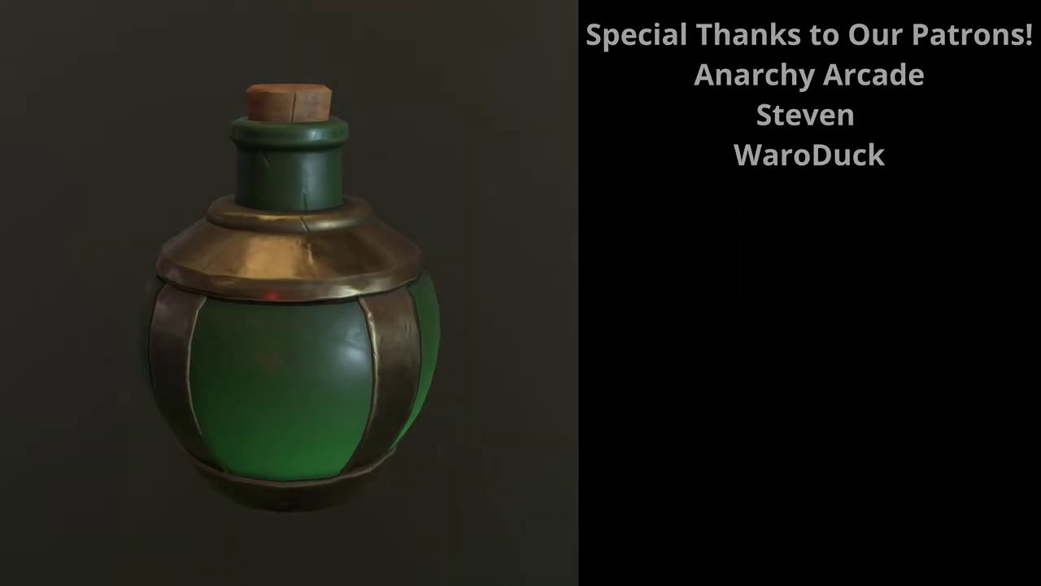
- Add a UV sphere, then scale and raise it to fit the bottle's glass body
key(shift+a)
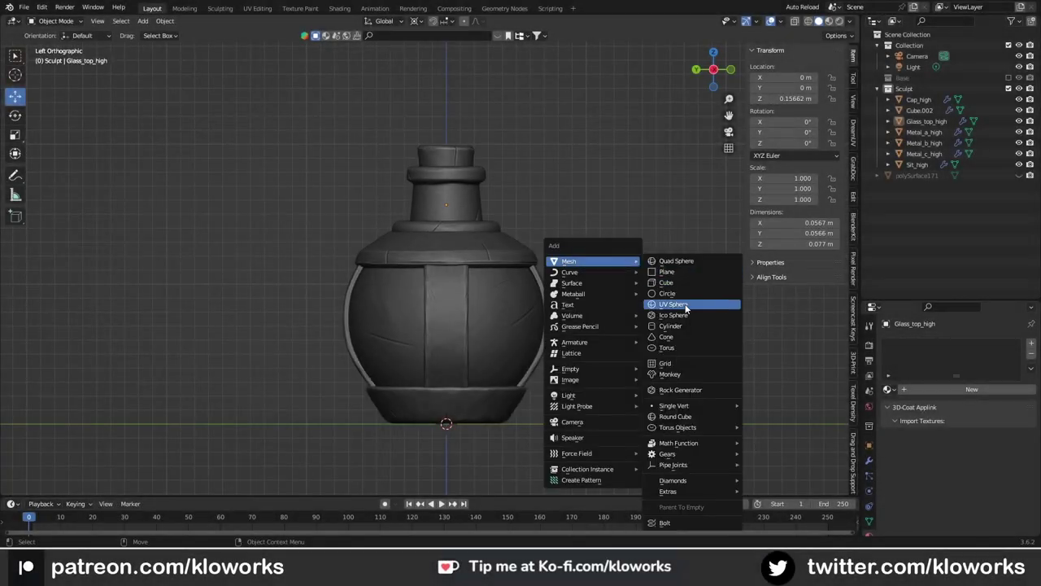
click(685, 302)
key(s)
click(468, 348)
middle_drag(468, 348, 526, 352)
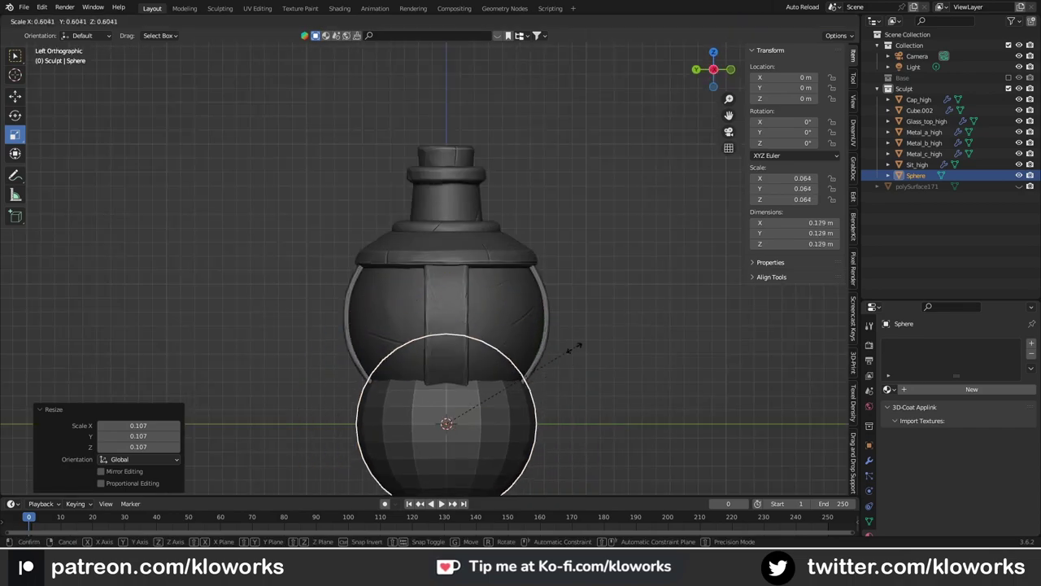
key(shift+z)
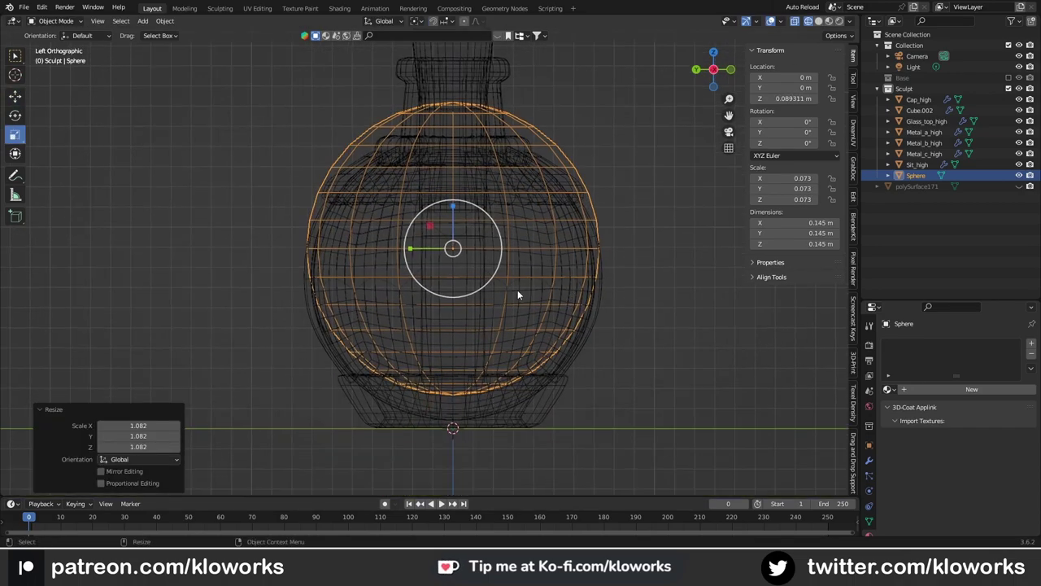
drag(517, 290, 651, 258)
key(shift+z)
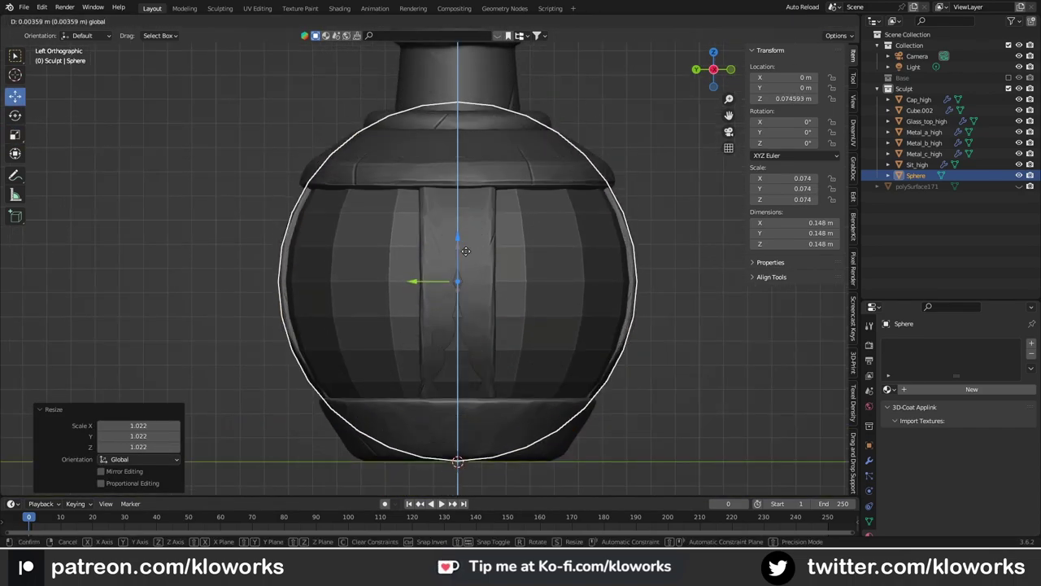
drag(458, 244, 463, 226)
- In Edit Mode, box-select the sphere's upper shoulder faces using X-ray view
key(Tab)
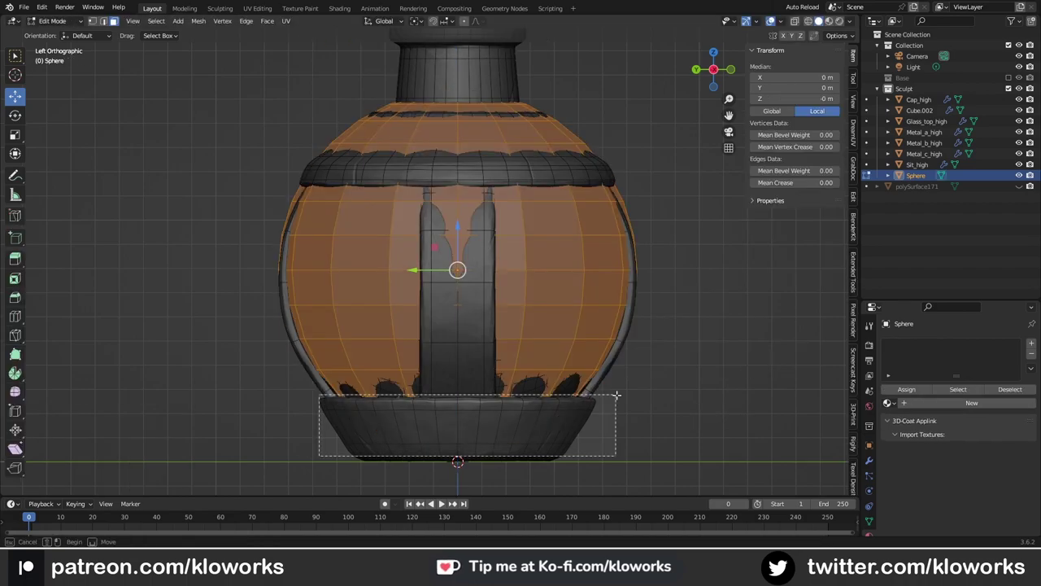
key(shift+z)
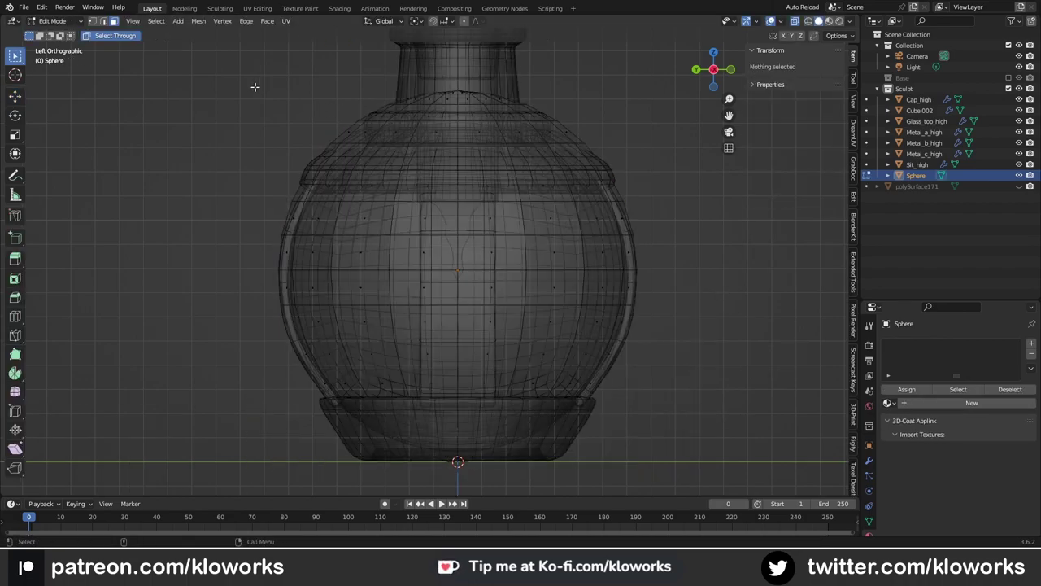
drag(253, 82, 732, 195)
key(shift+z)
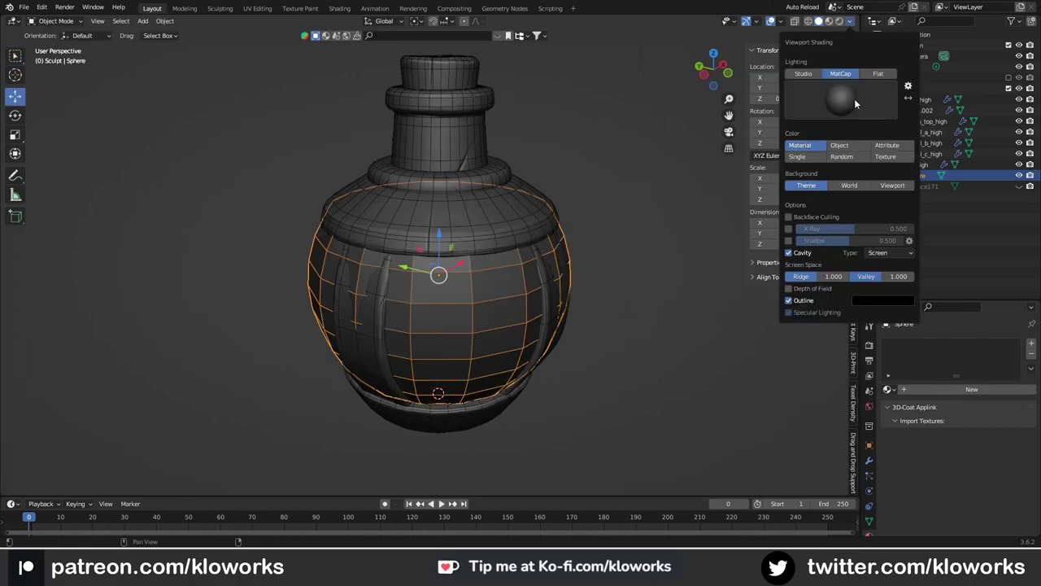
- Enlarge the sphere slightly and enter Edit Mode on its mesh
key(s)
click(669, 218)
scroll(536, 241, up, 3)
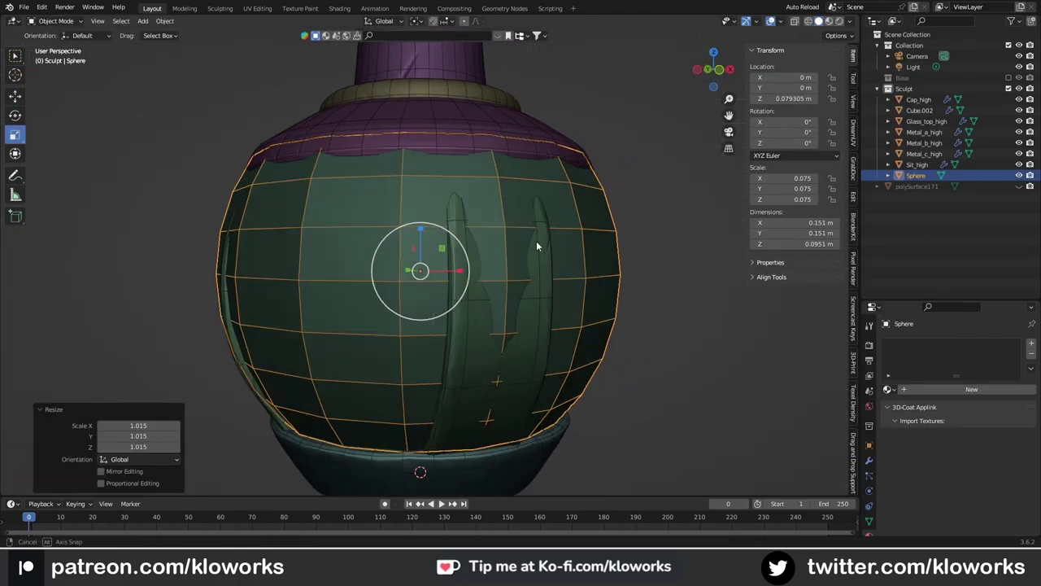
middle_drag(536, 241, 570, 277)
scroll(640, 323, down, 3)
scroll(495, 291, up, 4)
scroll(495, 295, up, 2)
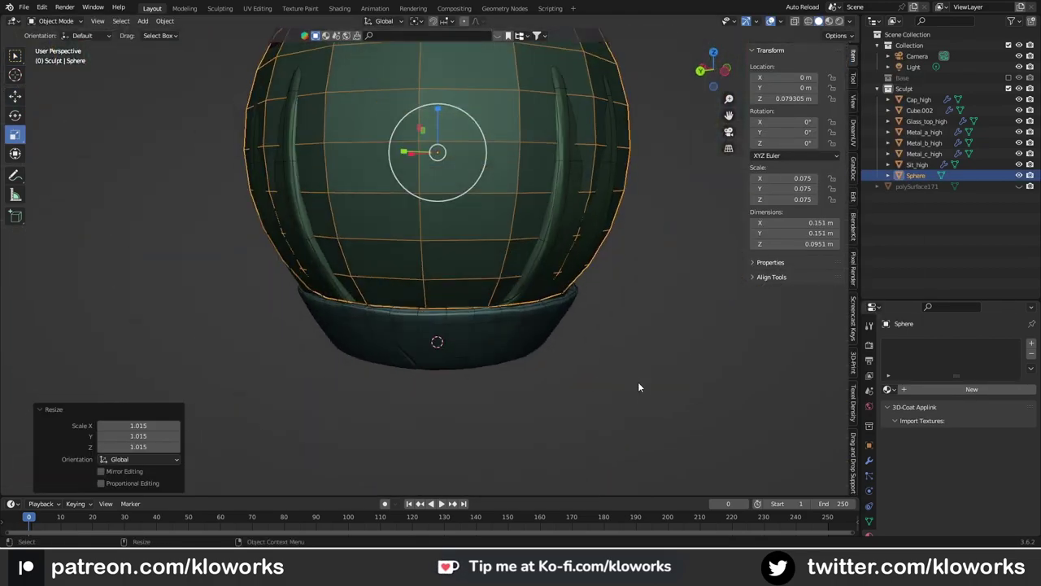
key(Tab)
middle_drag(569, 326, 591, 306)
scroll(628, 344, up, 2)
- Extrude the sphere's bottom edge loop, widening and lowering it into the base rim
alt+click(628, 344)
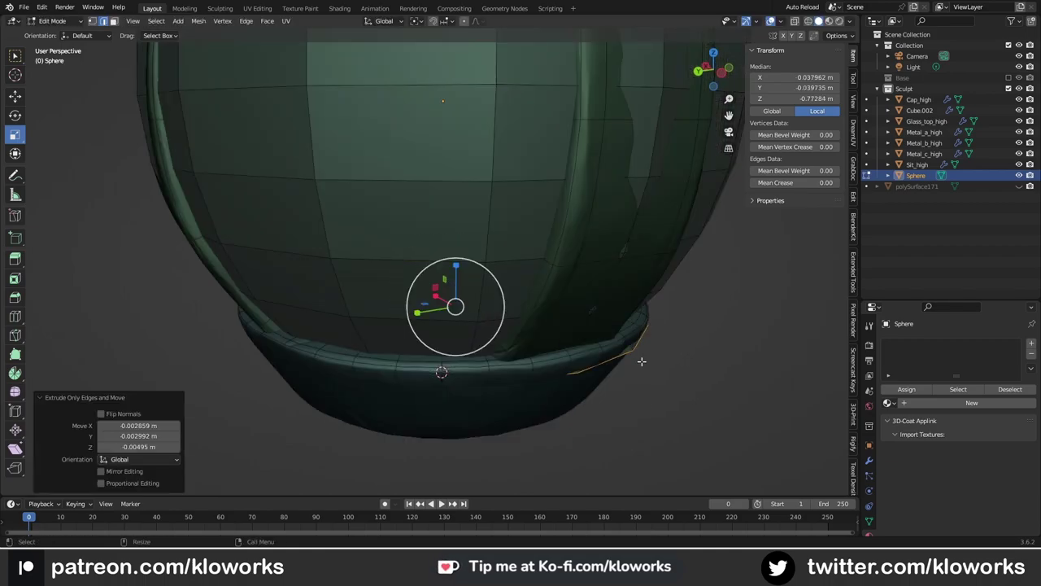
key(e)
right_click(500, 308)
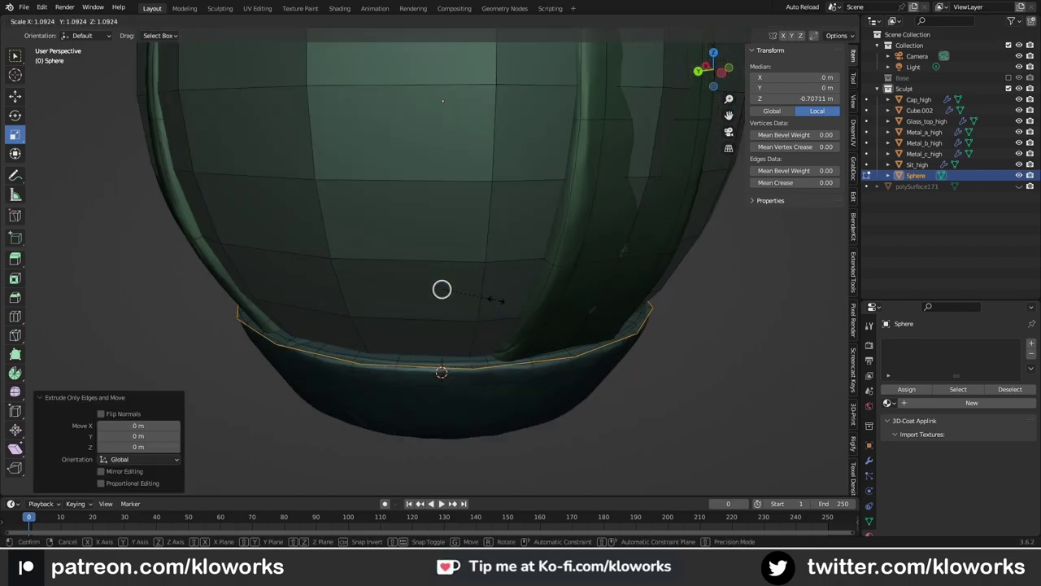
click(496, 300)
key(ctrl+KP_1)
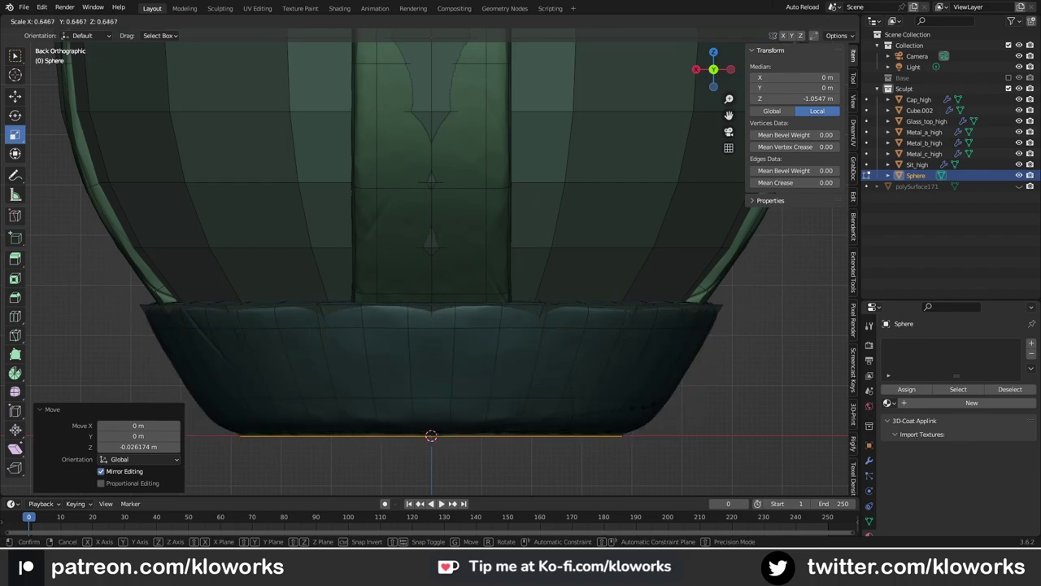
click(431, 382)
scroll(503, 371, down, 1)
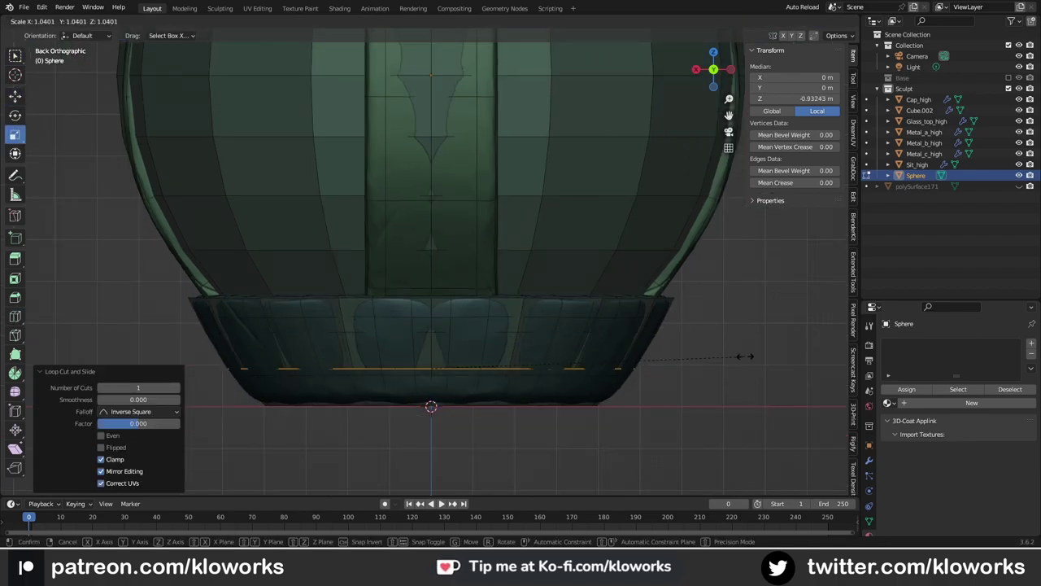
scroll(643, 395, down, 2)
mouse_move(623, 397)
middle_down()
mouse_move(511, 303)
mouse_move(533, 322)
middle_up()
- Extrude the rim loop inward, shrink it and collapse it to close the bottom
key(e)
key(Escape)
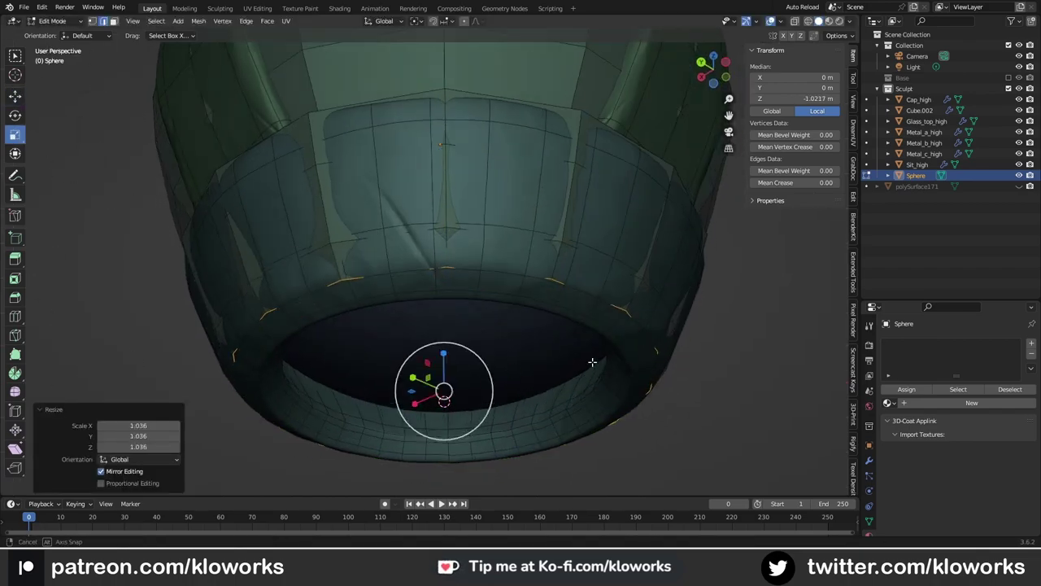
click(443, 392)
mouse_move(443, 392)
middle_down()
mouse_move(537, 347)
mouse_move(475, 402)
mouse_move(434, 411)
mouse_move(439, 339)
mouse_move(526, 420)
mouse_move(442, 343)
mouse_move(442, 317)
mouse_move(447, 325)
middle_up()
key(alt+e)
click(474, 402)
key(s)
click(488, 322)
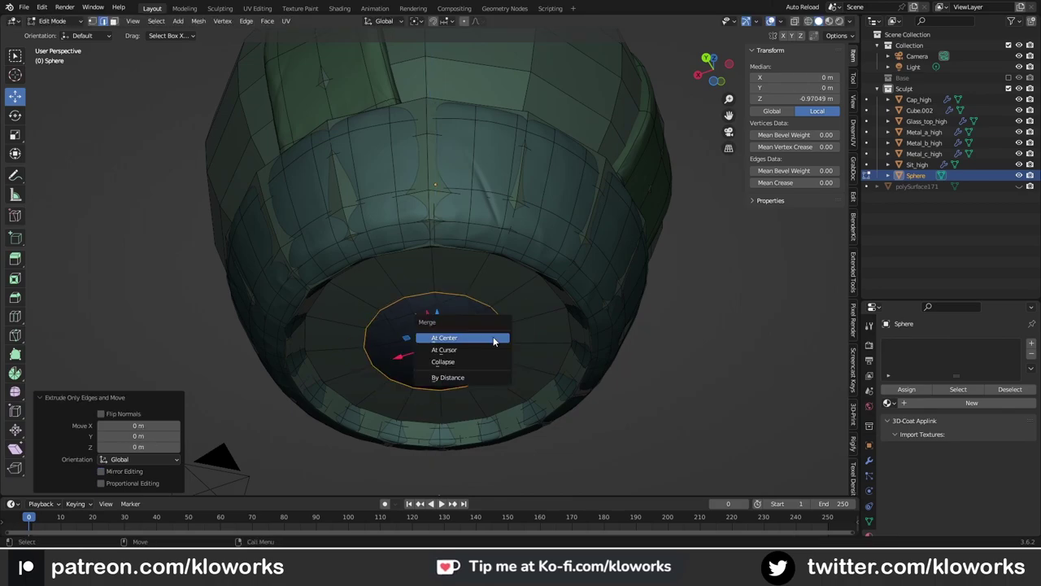
click(447, 361)
- Nudge the centre vertex down and resize the surrounding edge ring on the underside
middle_drag(448, 361, 440, 341)
drag(439, 342, 440, 345)
middle_drag(440, 345, 469, 302)
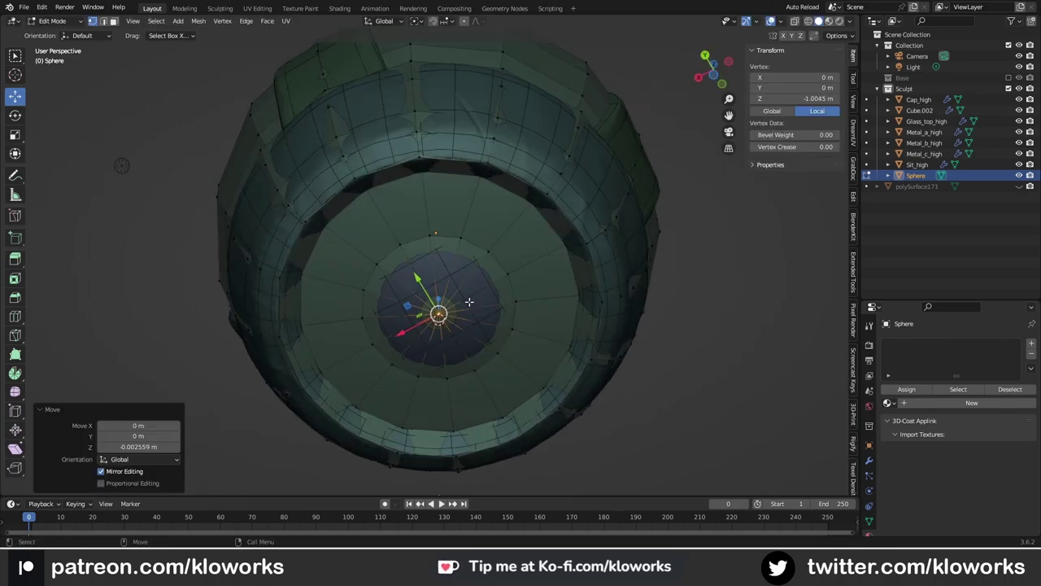
alt+drag(507, 357, 506, 357)
mouse_move(506, 357)
middle_down()
mouse_move(455, 362)
mouse_move(468, 360)
middle_up()
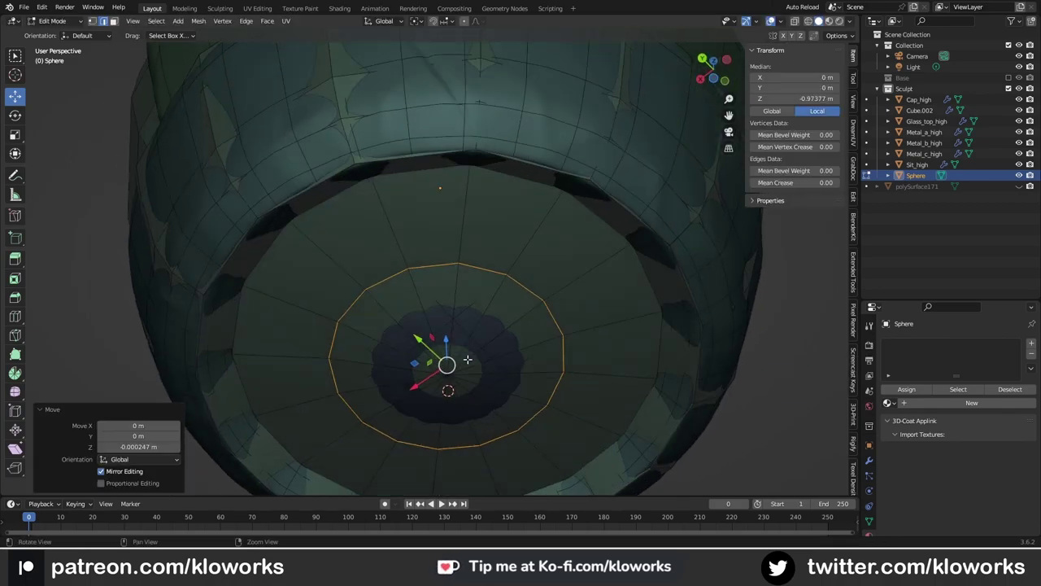
click(574, 346)
middle_drag(574, 346, 451, 342)
drag(447, 339, 457, 334)
middle_drag(529, 391, 537, 366)
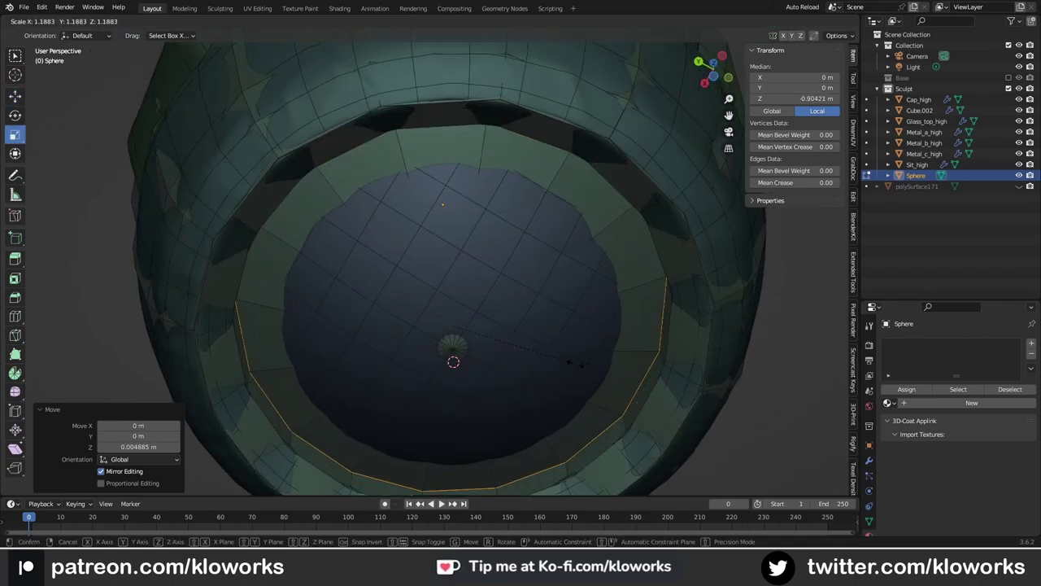
key(alt+a)
scroll(564, 318, down, 5)
middle_drag(563, 318, 606, 361)
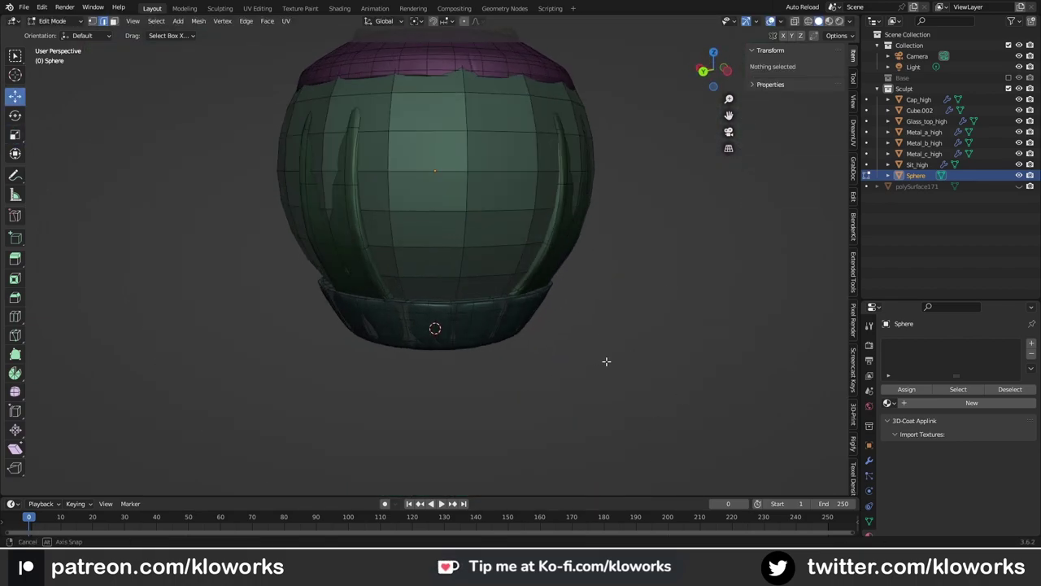
scroll(597, 338, up, 3)
- Raise the shoulder edge loop along Z and rescale it
alt+click(523, 284)
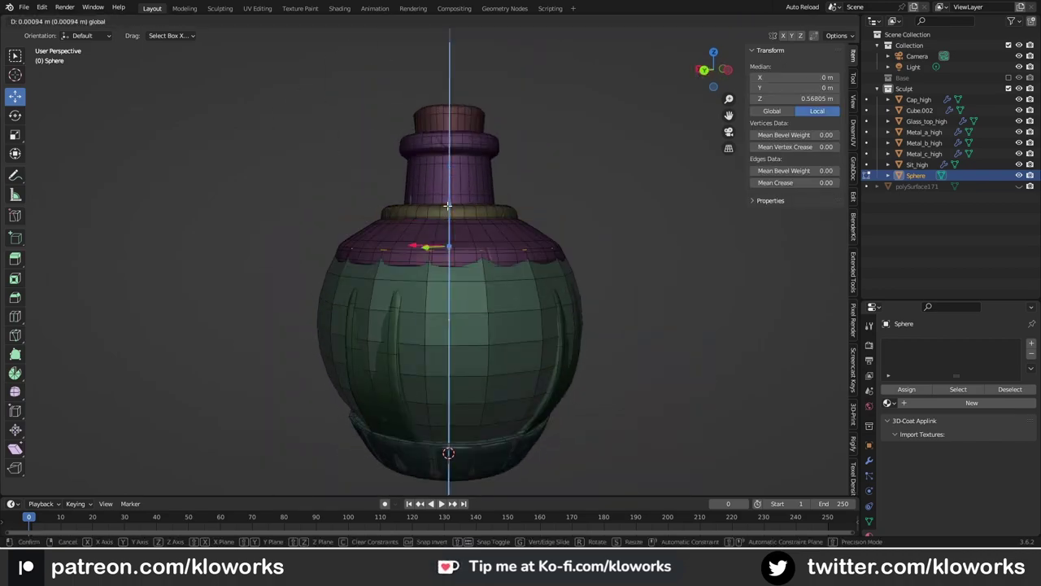
scroll(510, 259, up, 2)
key(g)
key(z)
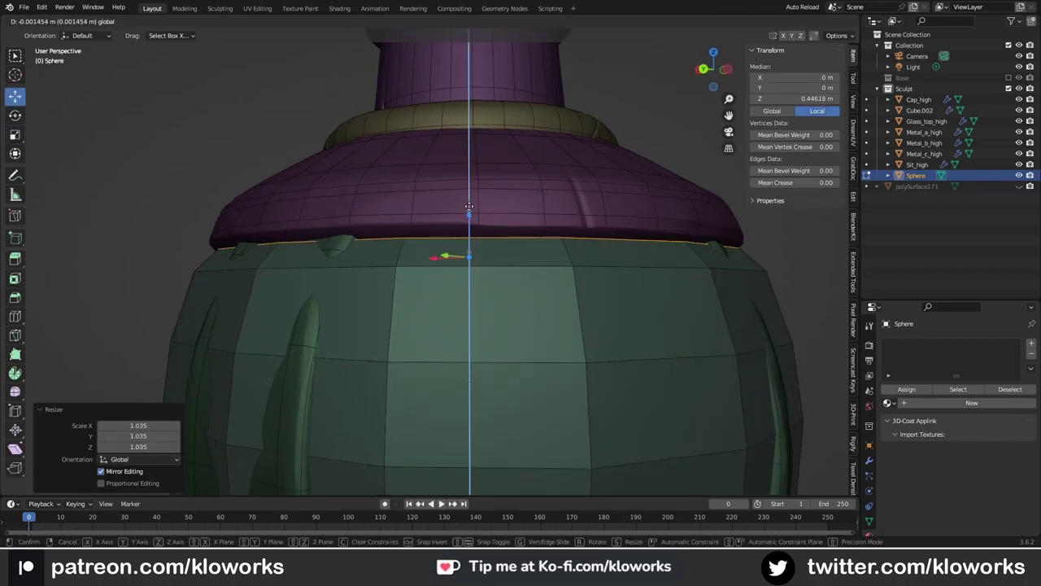
click(448, 261)
scroll(456, 256, up, 2)
key(s)
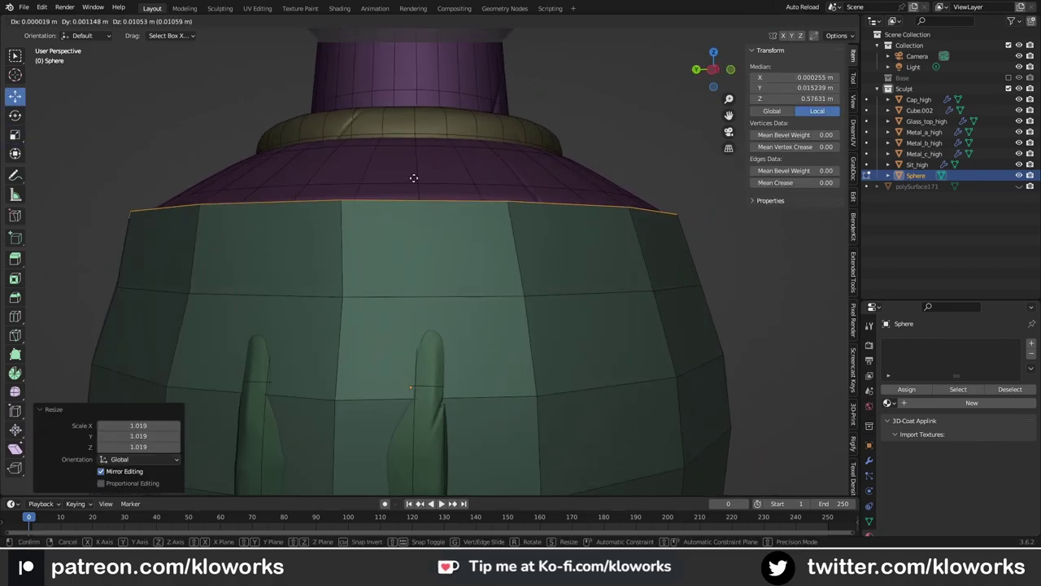
- Add a loop cut near the shoulder and scale the loops, enlarging one to 1.150
key(ctrl+r)
click(430, 236)
key(s)
click(430, 207)
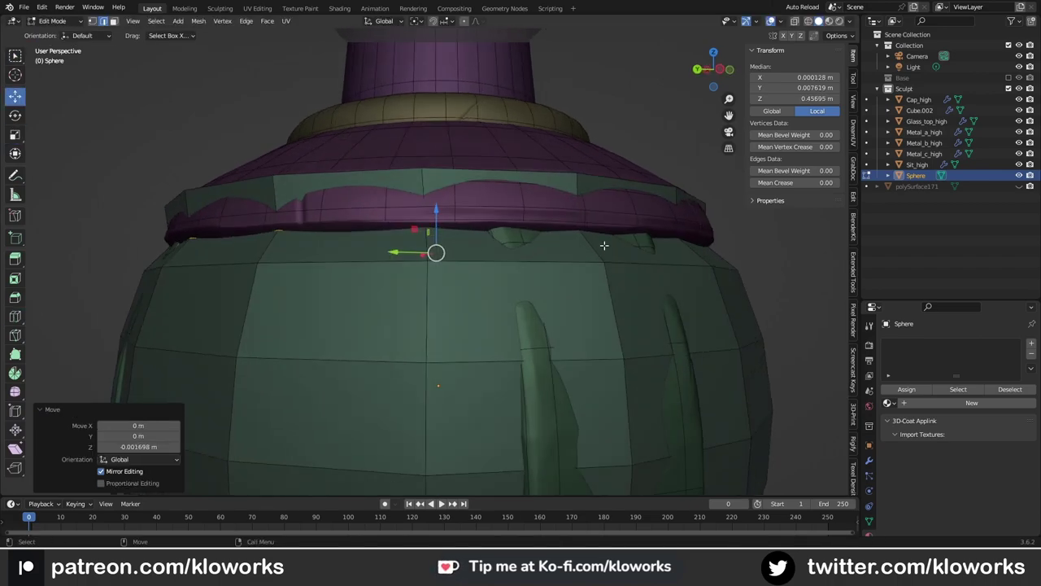
click(434, 206)
key(s)
click(431, 187)
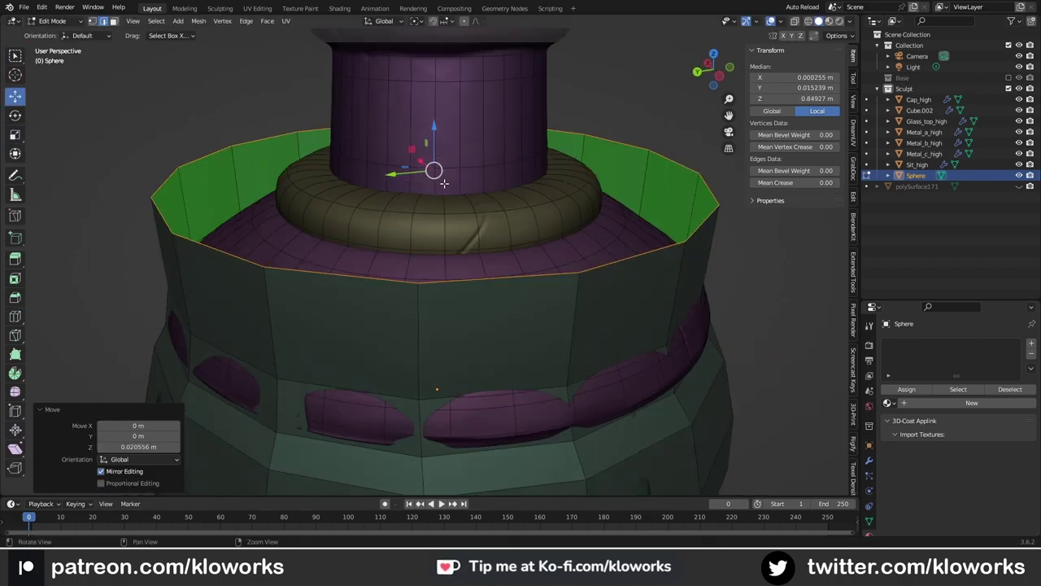
key(s)
click(651, 228)
- Set the pivot point and widen the upper neck ring loop slightly
middle_drag(651, 227, 488, 122)
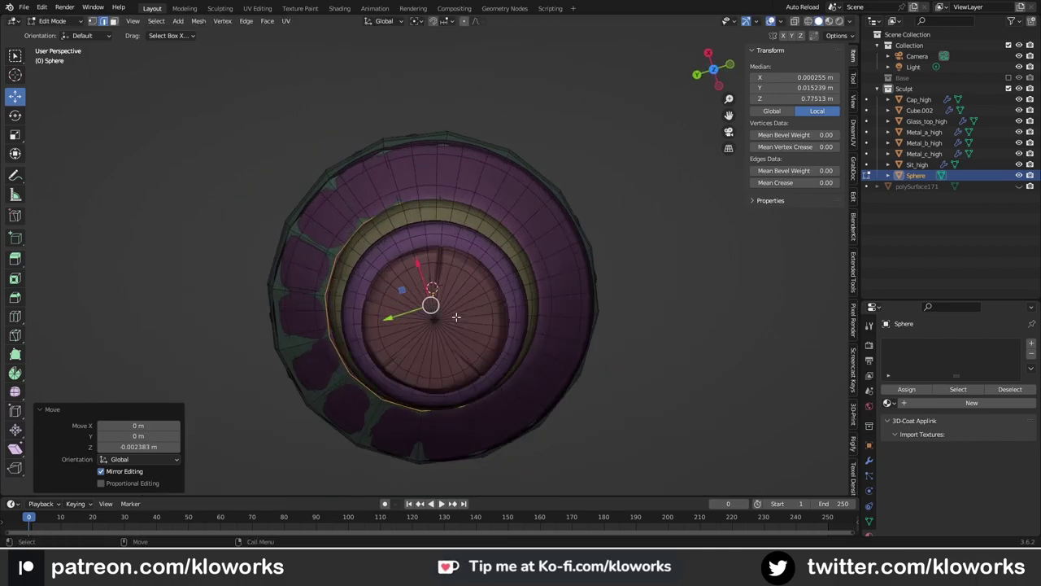
click(417, 22)
middle_drag(532, 241, 648, 205)
key(s)
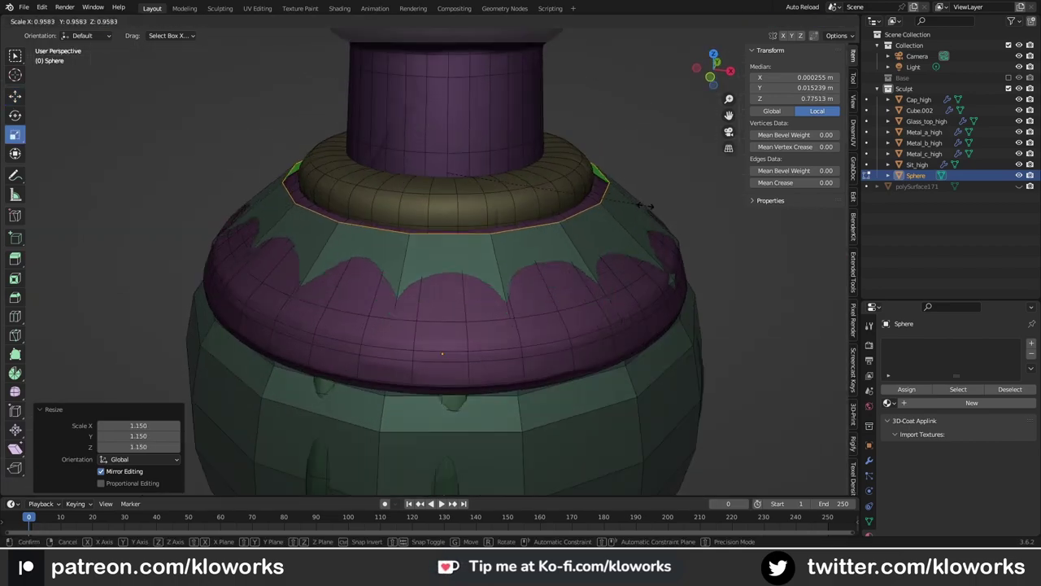
mouse_move(450, 147)
middle_down()
mouse_move(443, 244)
mouse_move(463, 159)
mouse_move(539, 187)
middle_up()
key(s)
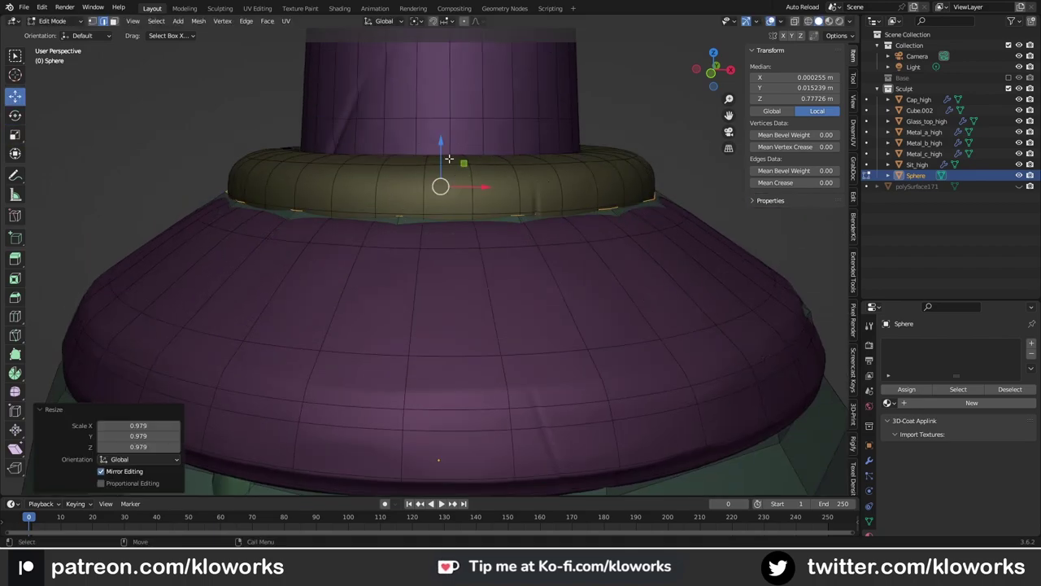
middle_drag(480, 152, 505, 204)
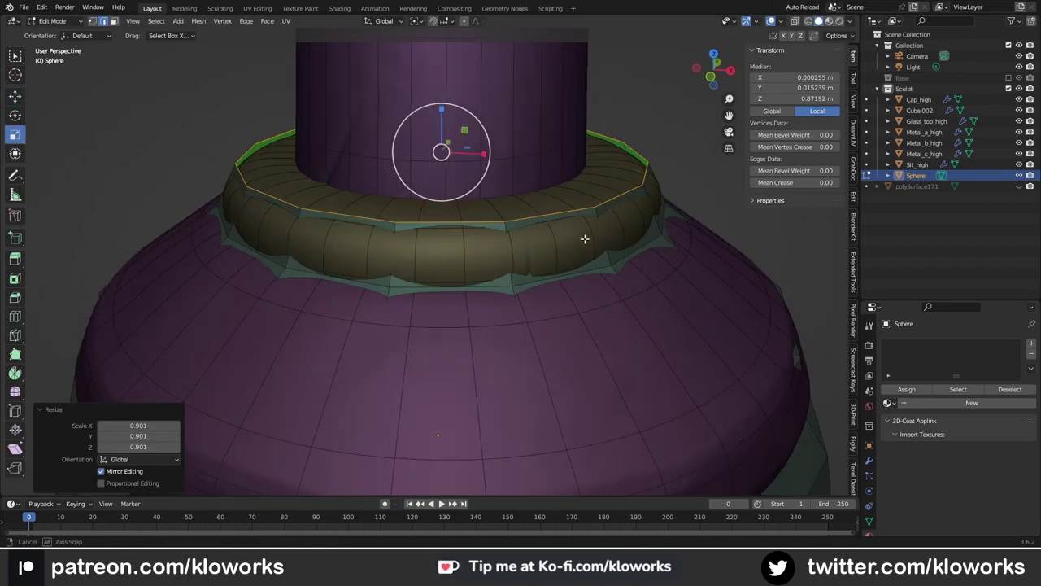
- Resize the neck ring again and begin raising it in front view
key(s)
click(539, 259)
click(565, 222)
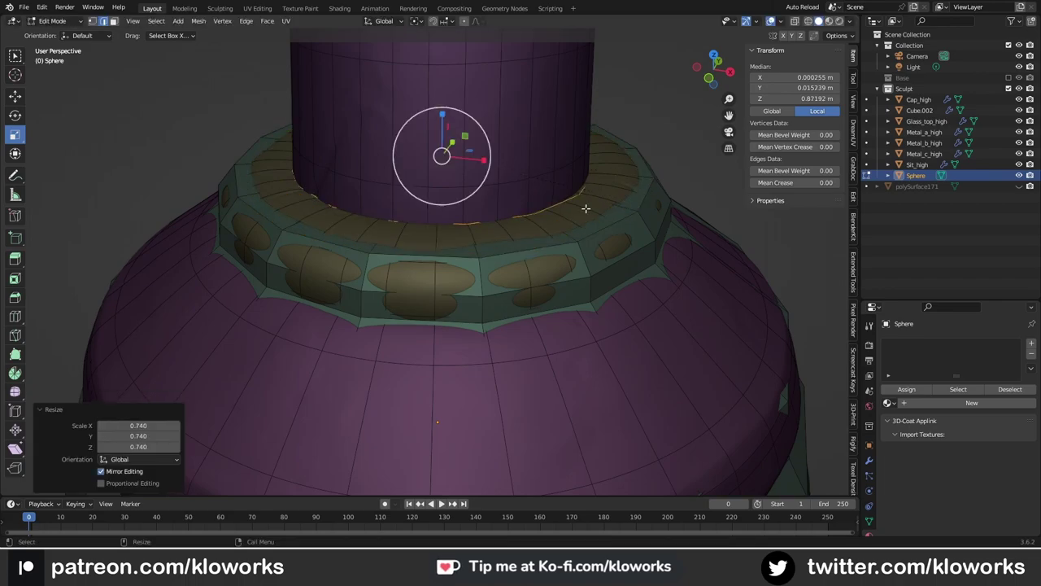
middle_drag(586, 209, 581, 154)
key(s)
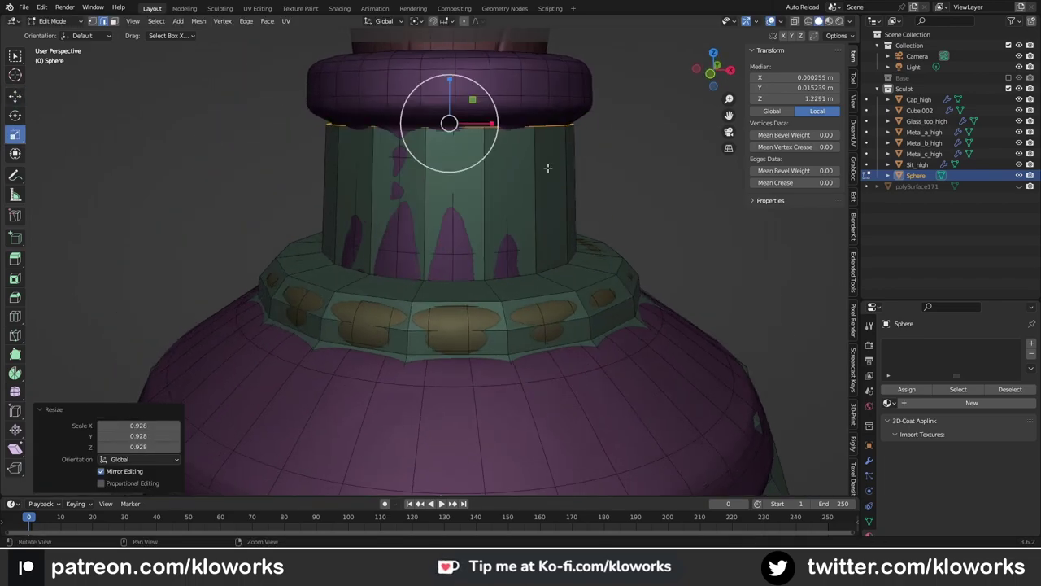
key(KP_1)
key(g)
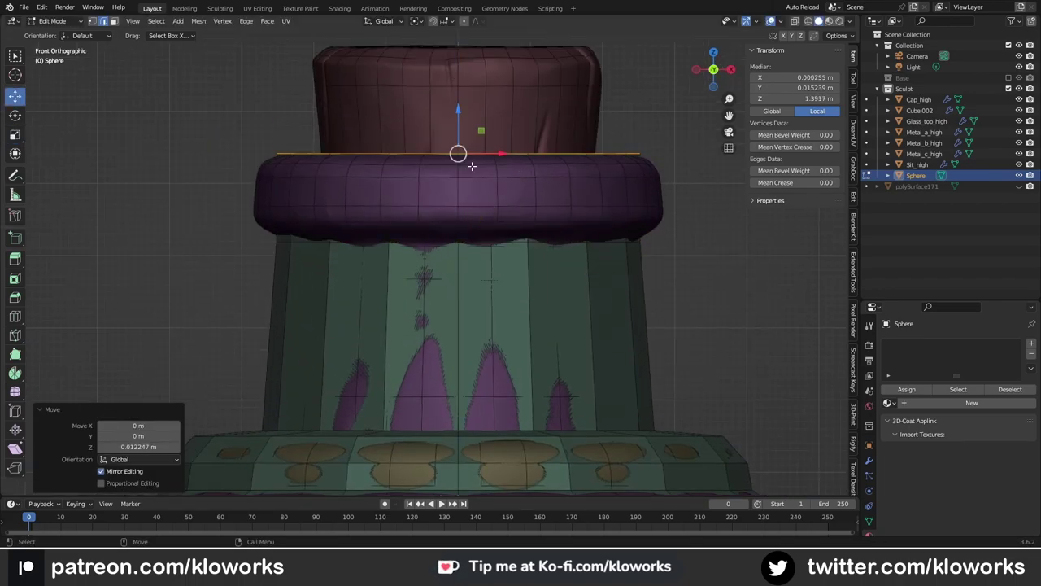
- Bevel the lip ring under the cork, flatten it vertically and reposition it
key(ctrl+b)
click(687, 224)
key(shift+z)
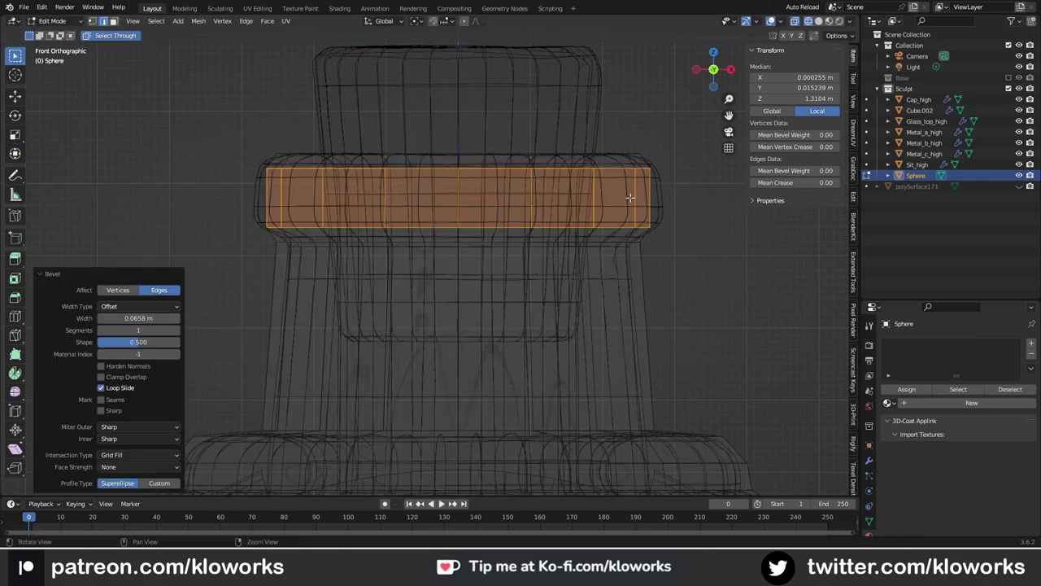
key(shift+z)
key(w)
key(z)
click(635, 199)
key(g)
key(z)
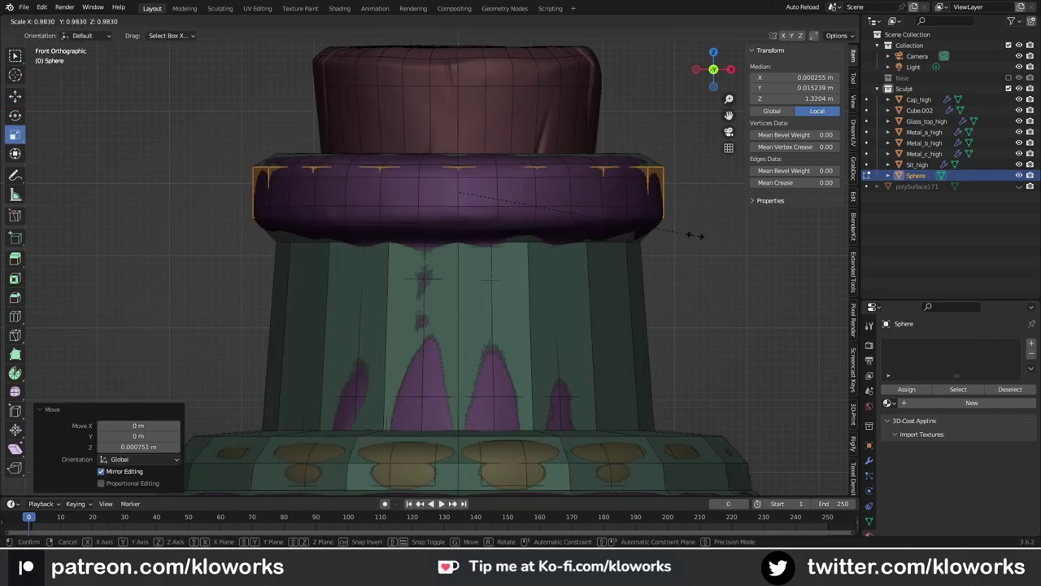
click(691, 235)
- Slightly shrink the edge loop at the ring's bottom
mouse_move(691, 235)
middle_down()
mouse_move(498, 259)
mouse_move(691, 269)
middle_up()
alt+click(681, 276)
key(s)
click(709, 263)
click(719, 262)
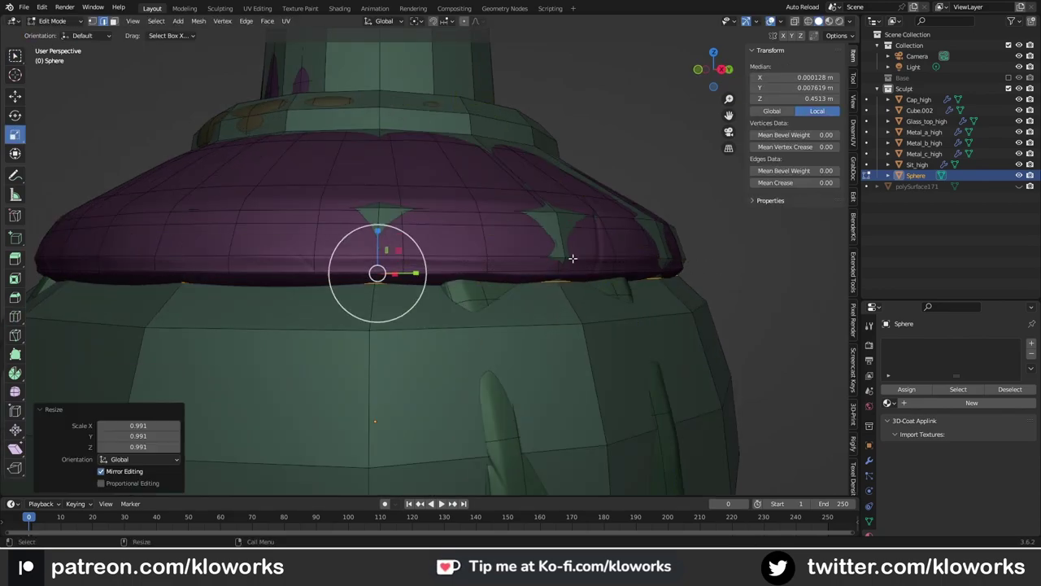
click(683, 259)
- Clear the selection, return to Object Mode and isolate the bottle mesh in local view
key(alt+a)
scroll(581, 301, down, 5)
scroll(580, 300, up, 4)
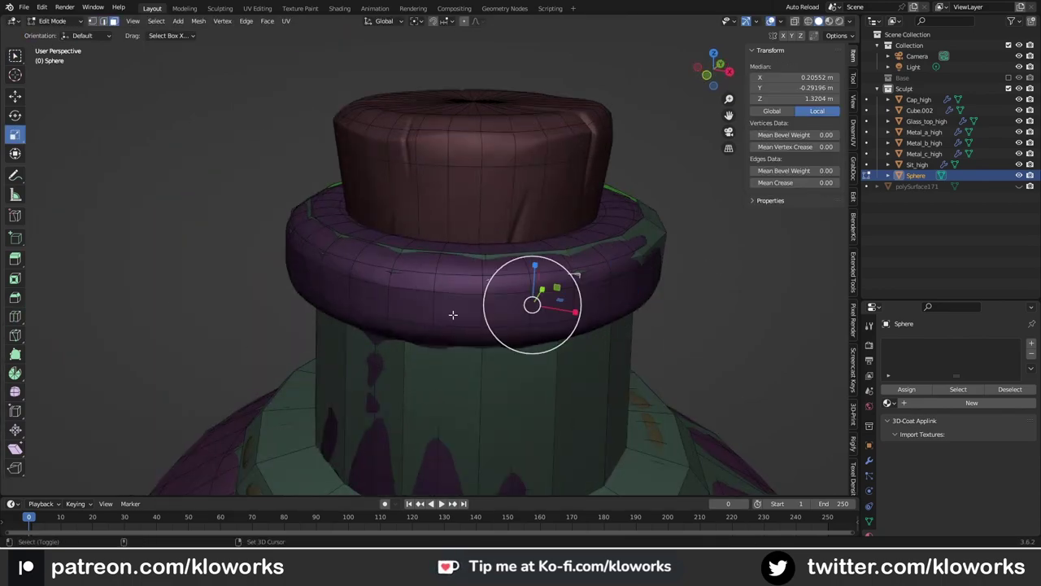
key(ctrl+z)
middle_drag(546, 275, 605, 232)
key(Tab)
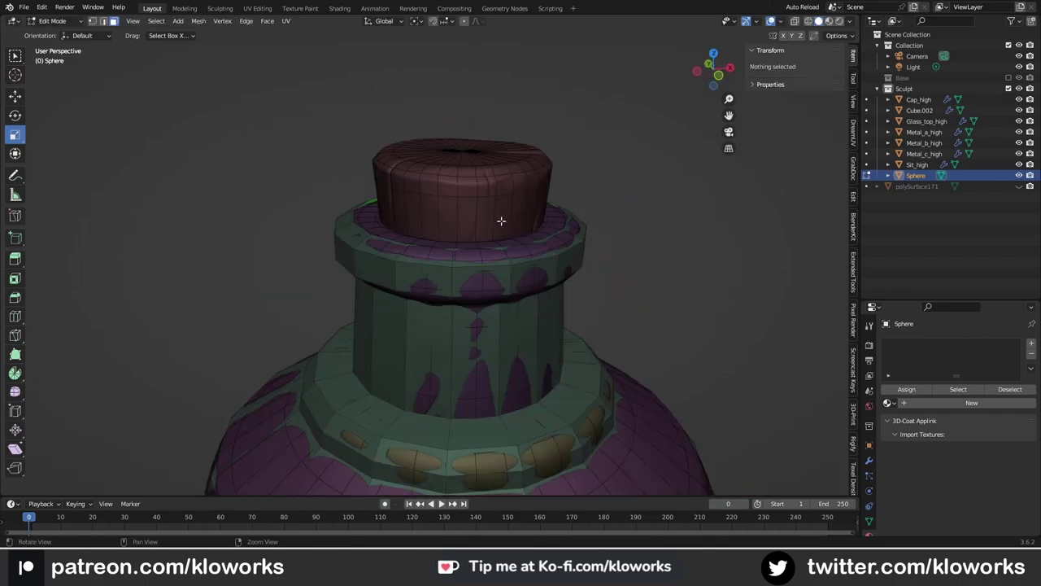
middle_drag(499, 220, 387, 301)
key(KP_Divide)
- Lower the neck's top faces into the opening along Z and collapse them
key(Tab)
scroll(553, 291, up, 3)
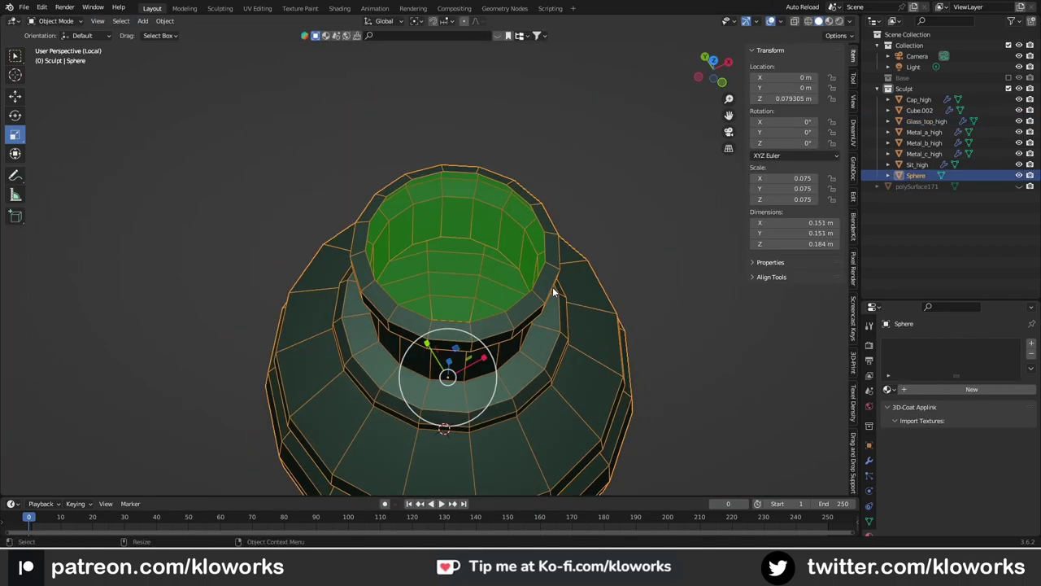
scroll(564, 209, up, 1)
key(g)
key(z)
mouse_move(564, 210)
middle_down()
mouse_move(502, 301)
mouse_move(436, 265)
middle_up()
click(506, 300)
- Exit local view to show the other bottle parts, then re-enter Edit Mode
scroll(439, 244, up, 2)
key(Tab)
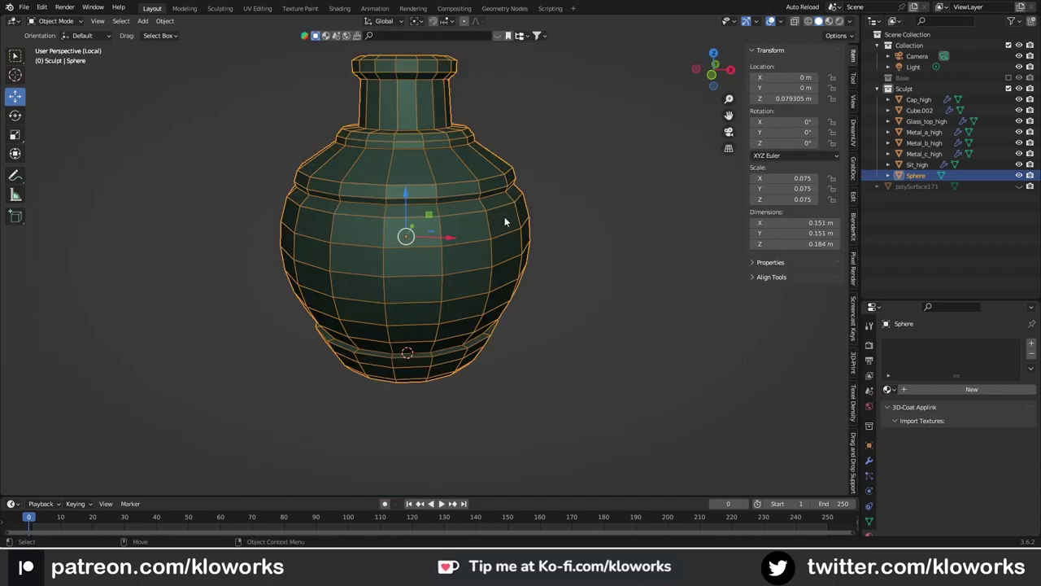
key(KP_Divide)
key(KP_Divide)
middle_drag(455, 287, 460, 314)
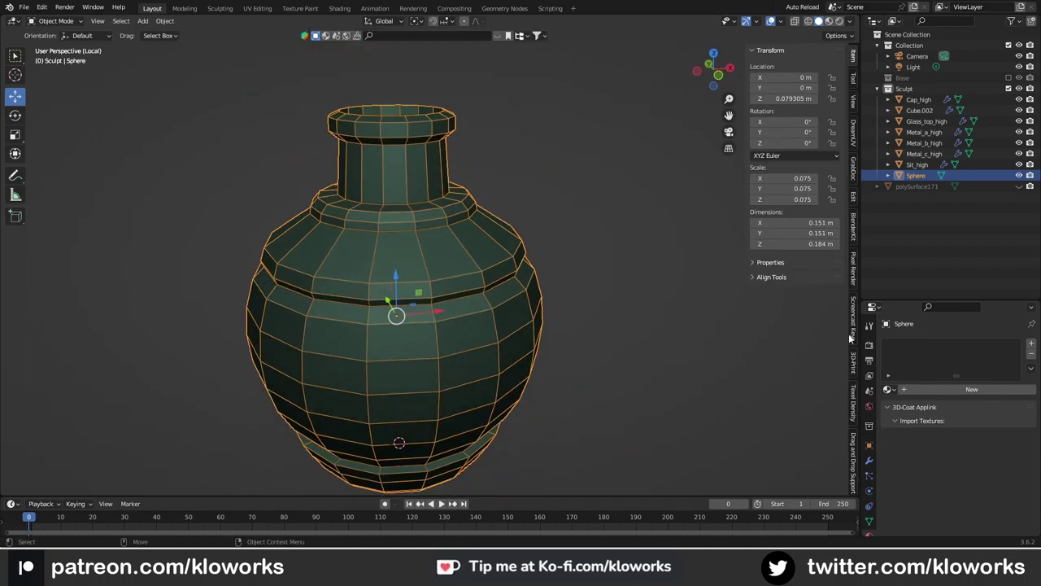
key(Tab)
mouse_move(431, 197)
middle_down()
mouse_move(493, 246)
mouse_move(451, 185)
middle_up()
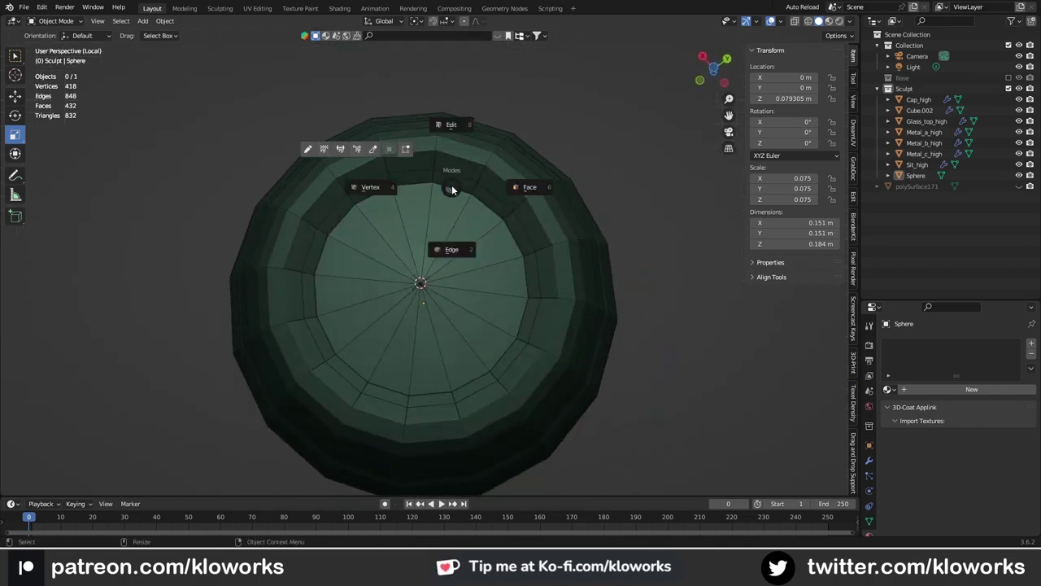
- From the bottom view, collapse the base's inner edge loops
key(ctrl+KP_1)
click(444, 218)
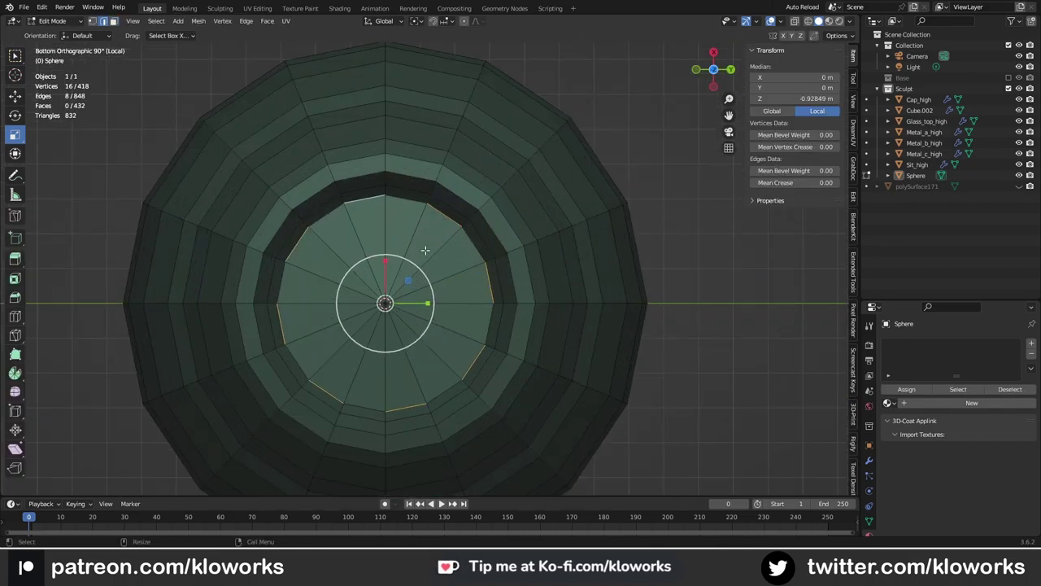
key(m)
click(425, 250)
middle_drag(425, 249, 536, 234)
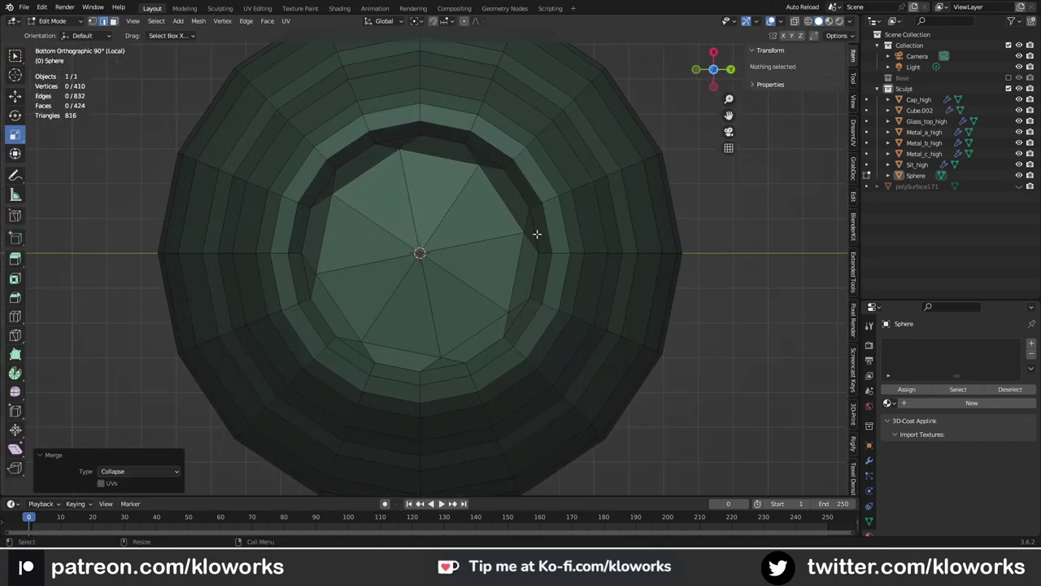
key(m)
click(454, 306)
middle_drag(454, 305, 489, 417)
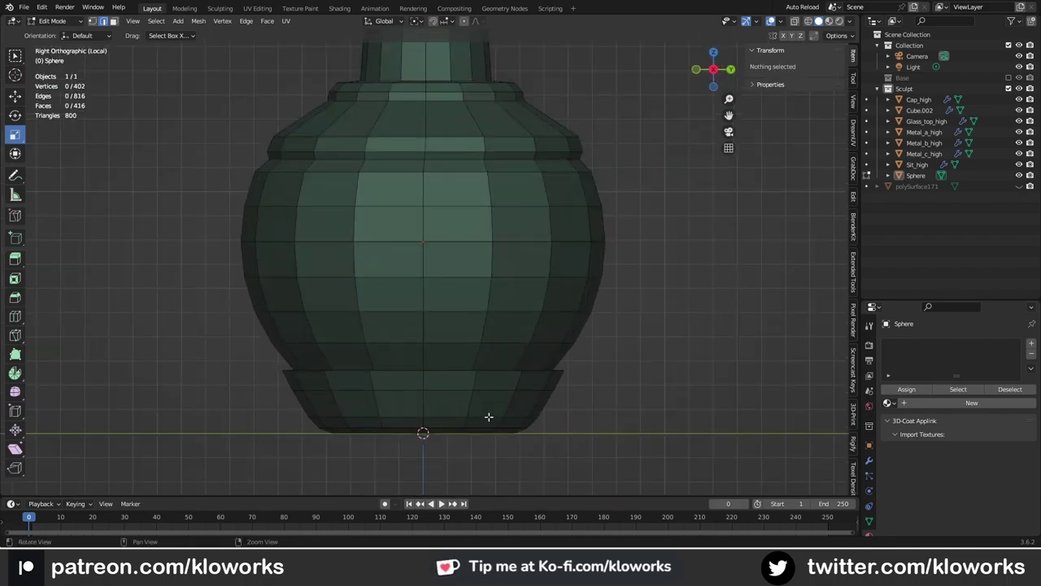
- Move the bottom edge loop to a new height and select an edge in the neck opening
scroll(488, 417, up, 3)
alt+click(583, 463)
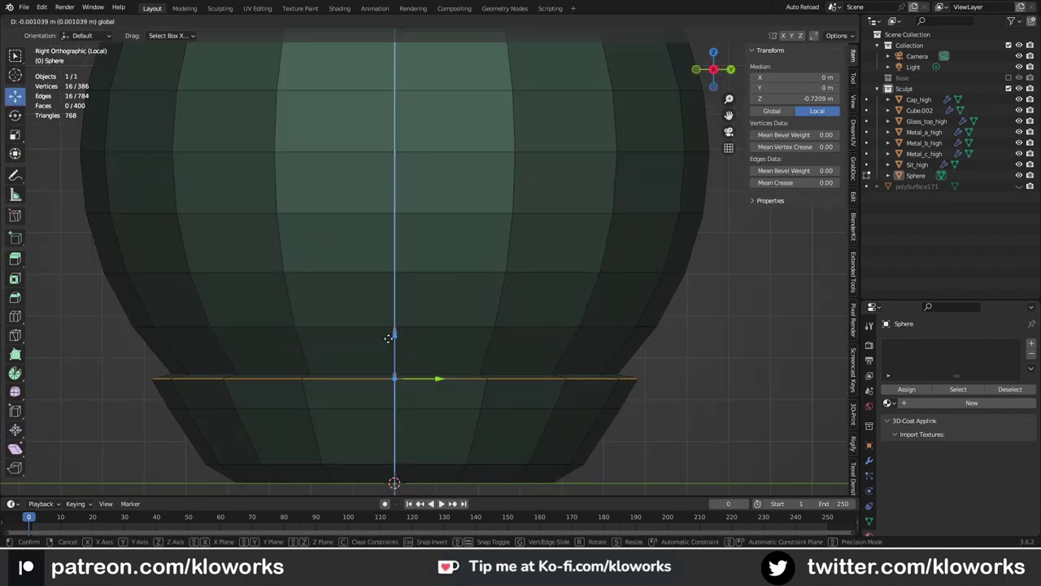
click(388, 338)
scroll(388, 338, down, 5)
click(546, 418)
middle_drag(474, 331, 458, 286)
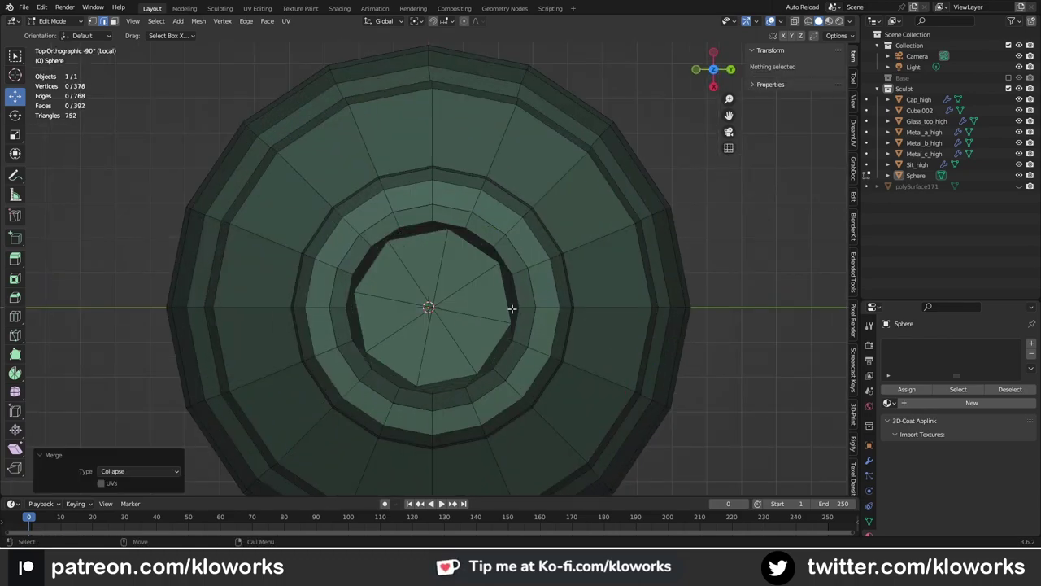
- Rotate the neck opening's floor faces into alignment
scroll(511, 308, down, 3)
scroll(442, 307, up, 3)
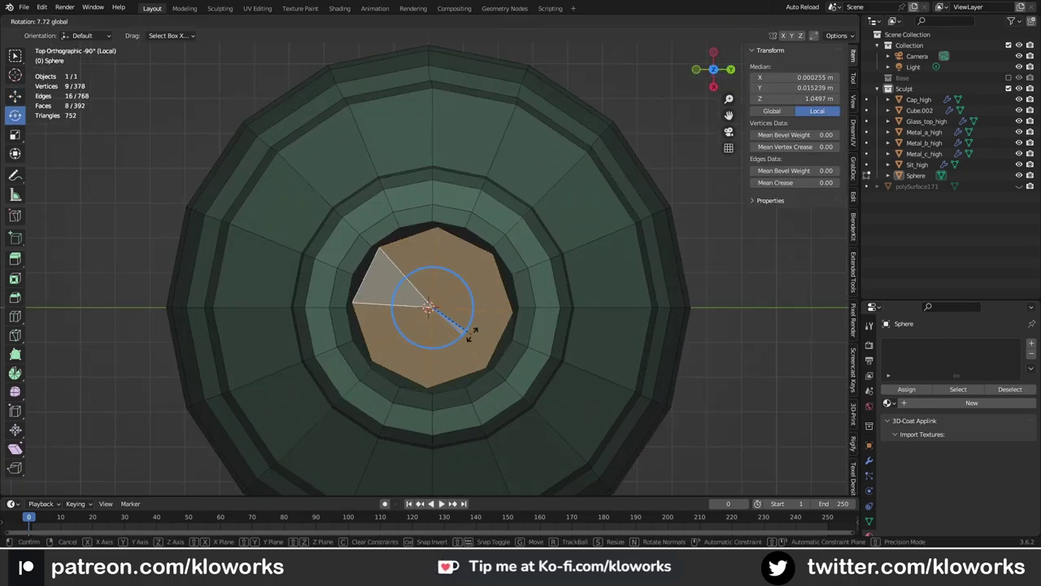
click(475, 334)
- Knife a cut across the inner neck wall, from a rim vertex to an end point
scroll(468, 351, up, 2)
middle_drag(470, 348, 431, 211)
click(414, 144)
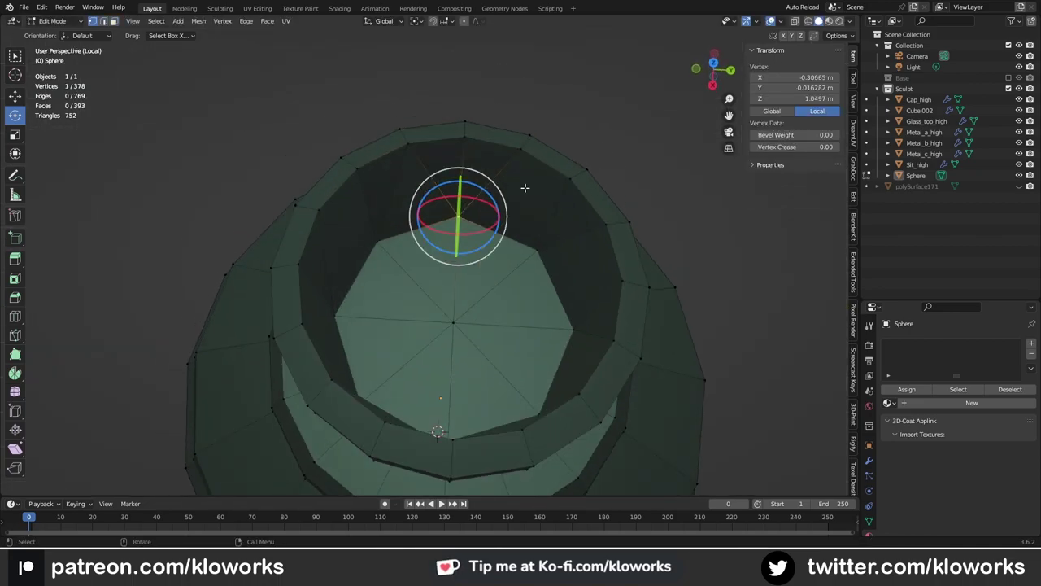
mouse_move(573, 175)
middle_down()
mouse_move(558, 151)
mouse_move(480, 249)
mouse_move(509, 121)
mouse_move(422, 181)
mouse_move(450, 284)
mouse_move(558, 251)
middle_up()
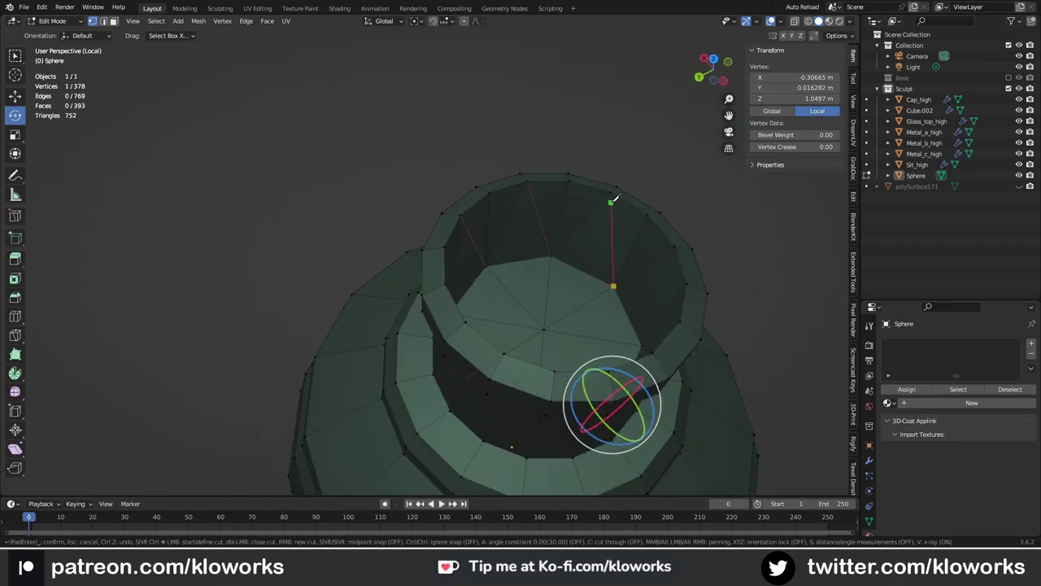
click(614, 197)
mouse_move(614, 196)
middle_down()
mouse_move(413, 209)
mouse_move(481, 316)
mouse_move(531, 271)
middle_up()
key(Return)
- Add a cylinder scaled to 0.023 and move it up along Z to the cork
key(Tab)
key(KP_Divide)
key(shift+a)
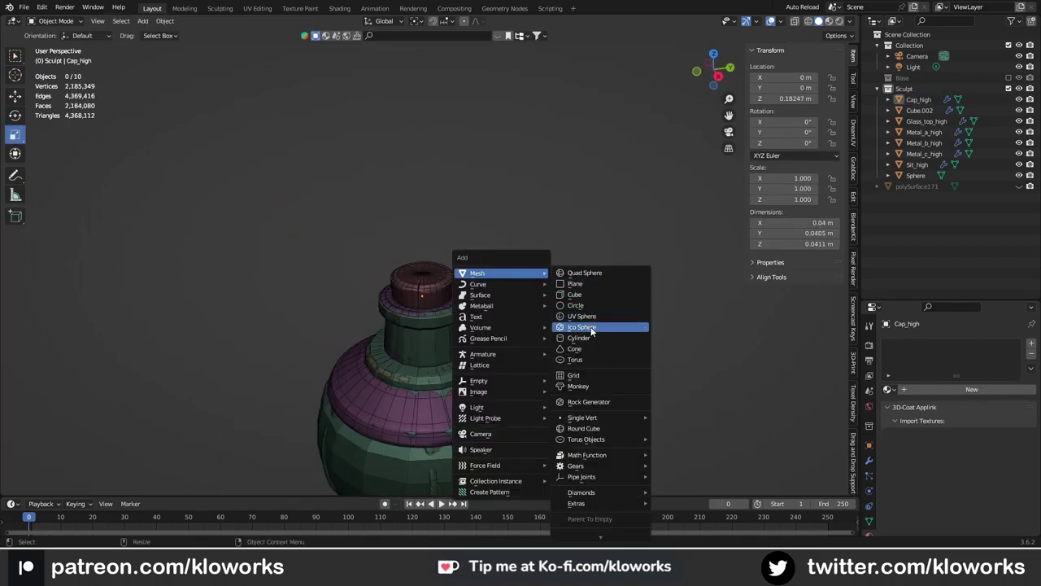
click(578, 338)
text(s.023)
key(Return)
key(g)
key(z)
key(KP_3)
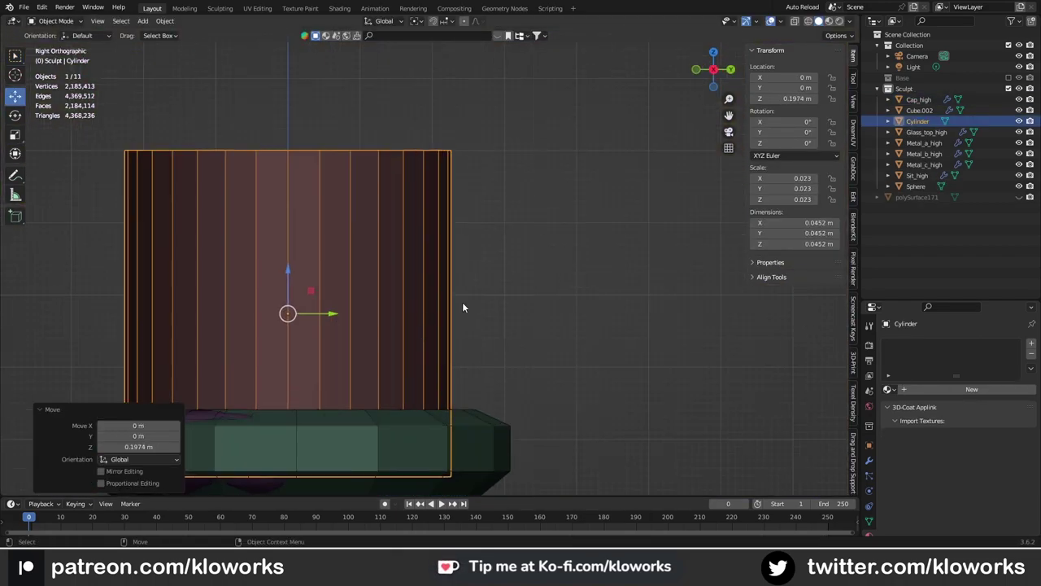
- In edit mode, position and scale the cylinder's bottom ring to fit the cork
key(Tab)
key(shift+space)
key(s)
key(KP_Divide)
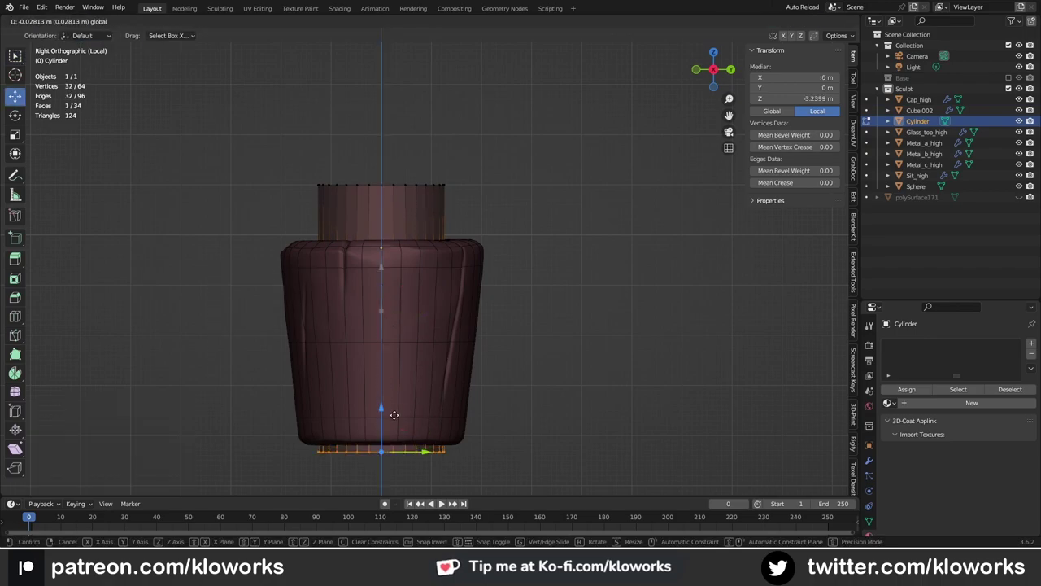
click(393, 415)
key(s)
click(434, 314)
- Raise the top ring to the cork's height, fill the top, and shrink it slightly
alt+click(439, 156)
key(g)
key(z)
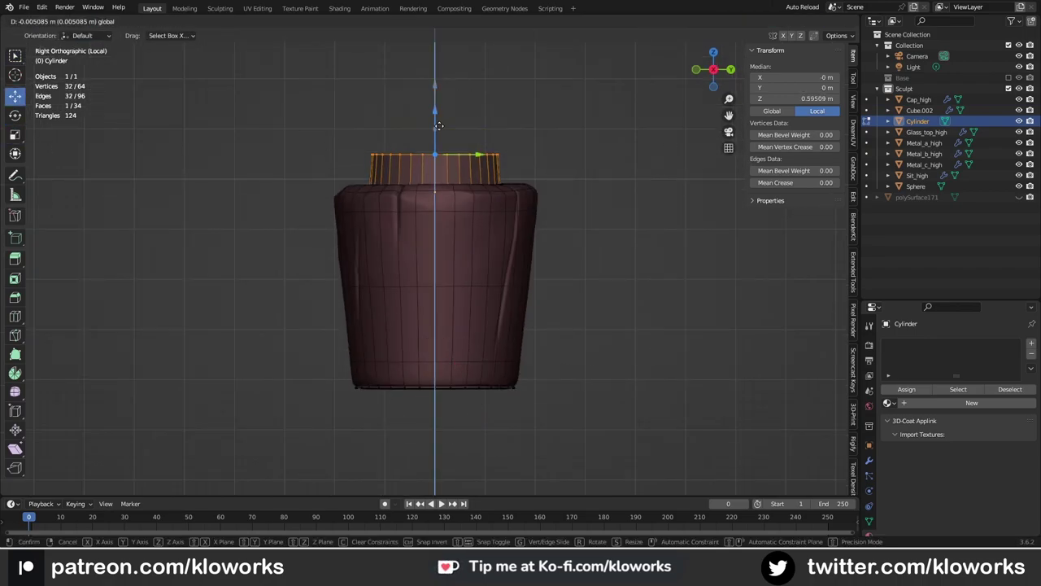
click(691, 179)
mouse_move(691, 179)
middle_down()
mouse_move(488, 261)
mouse_move(434, 186)
mouse_move(488, 298)
mouse_move(454, 240)
middle_up()
key(f)
key(s)
click(488, 261)
- Poke the top face into a triangle fan and merge the bottom cap at center
key(ctrl+f)
click(454, 240)
key(m)
click(593, 246)
key(Tab)
key(KP_Divide)
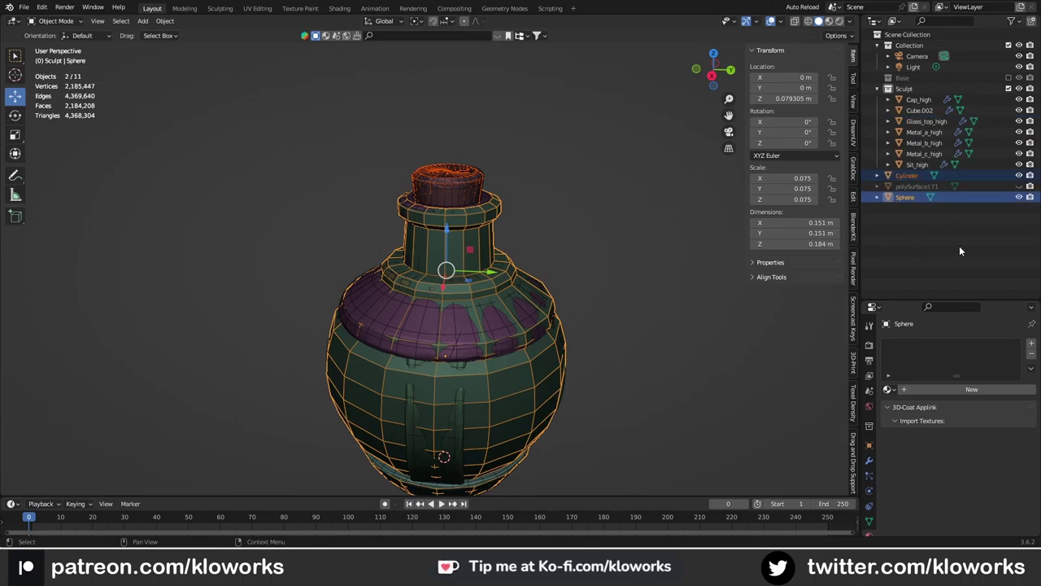
- Make the Sculpt collection visible again and frame the view on the bottle
key(KP_7)
key(KP_Decimal)
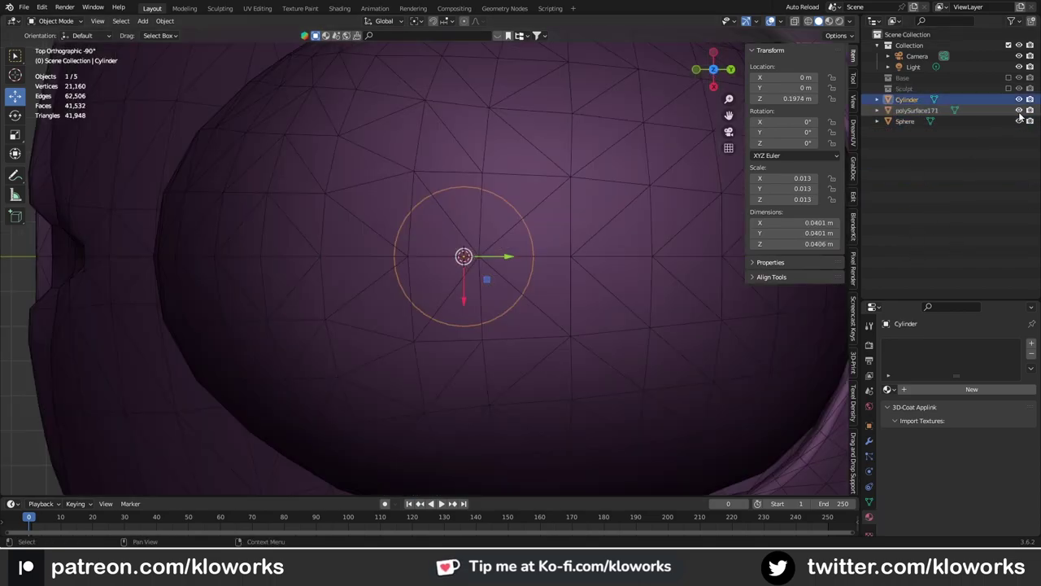
click(1009, 88)
middle_drag(488, 260, 656, 186)
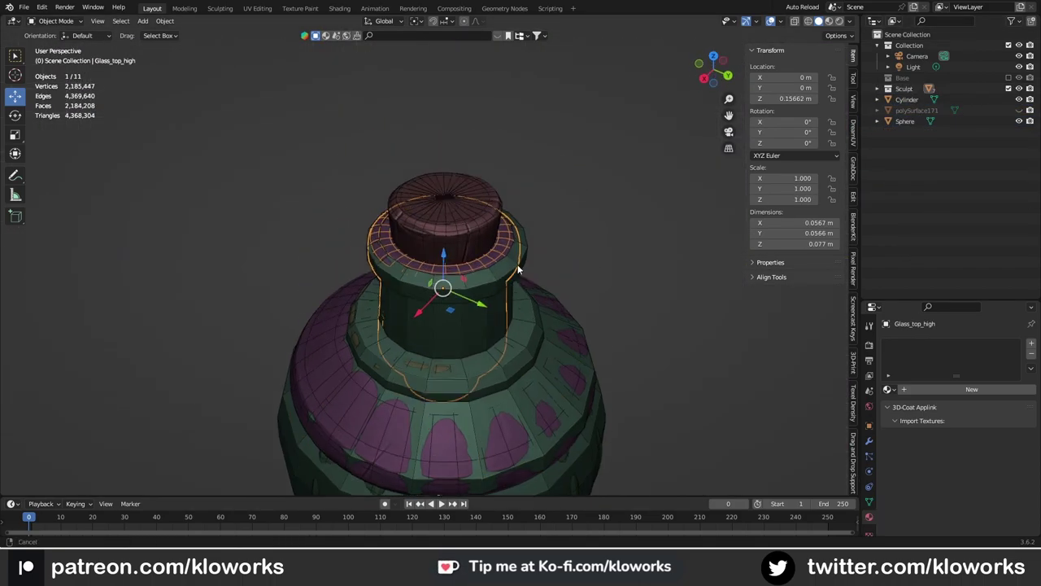
scroll(655, 186, up, 2)
- Circle-select the faces around the neck's inner rim
key(Tab)
middle_drag(553, 261, 570, 244)
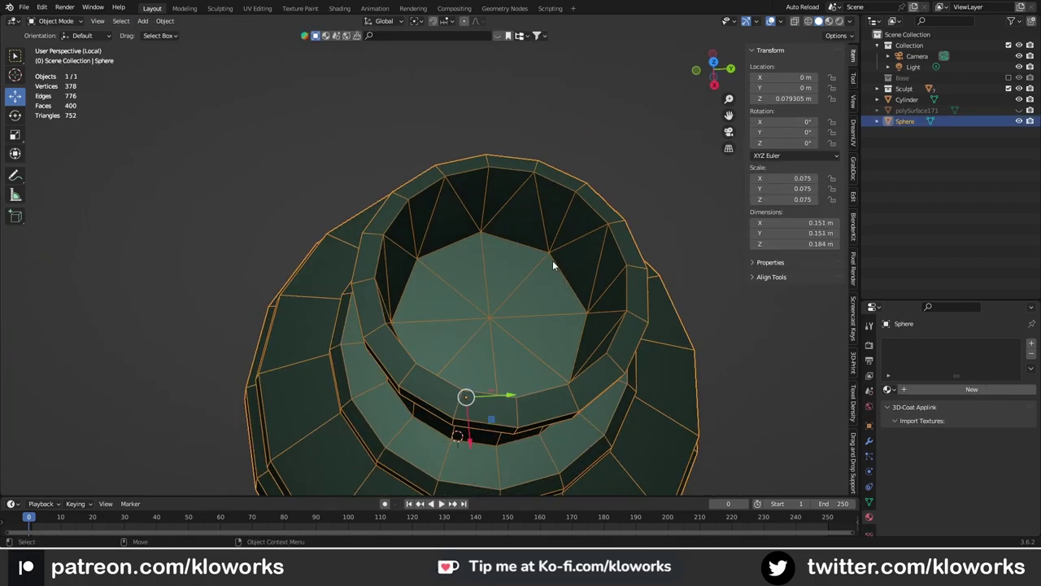
click(534, 289)
key(c)
drag(553, 268, 419, 216)
middle_drag(419, 217, 318, 177)
mouse_move(318, 177)
mouse_down()
mouse_move(367, 216)
mouse_move(358, 179)
mouse_up()
scroll(486, 282, down, 3)
scroll(486, 282, up, 3)
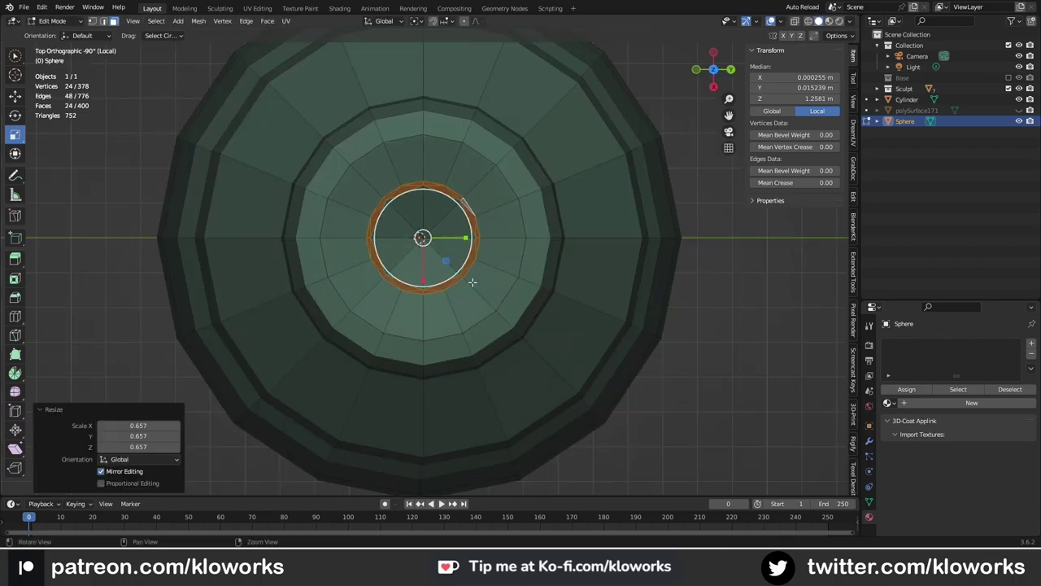
middle_drag(488, 268, 504, 204)
- Isolate the bottle and select only the neck lip faces in X-ray side view
key(Tab)
key(KP_Divide)
key(Tab)
key(KP_Divide)
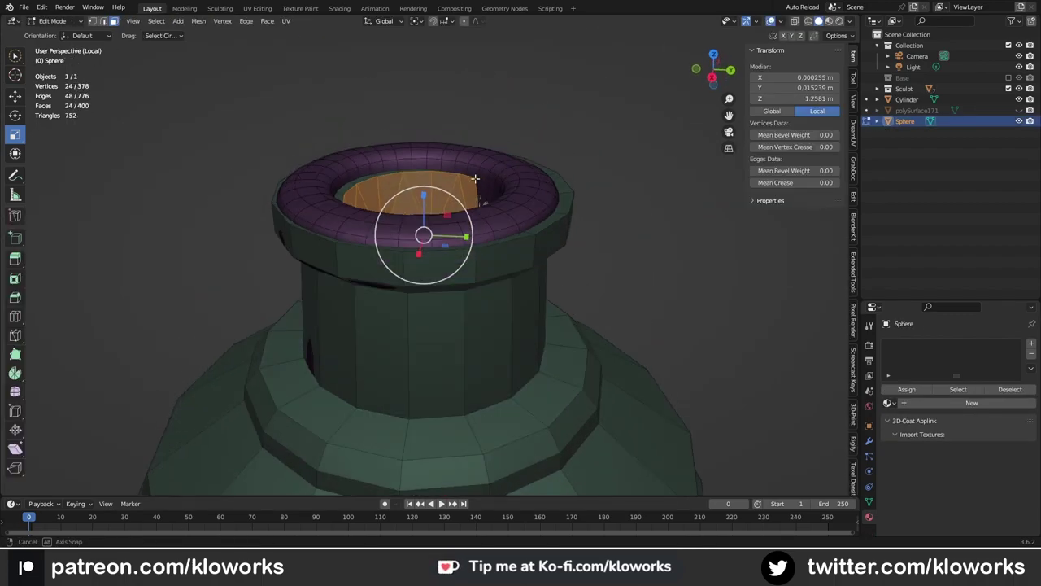
middle_drag(423, 236, 431, 244)
key(KP_3)
key(c)
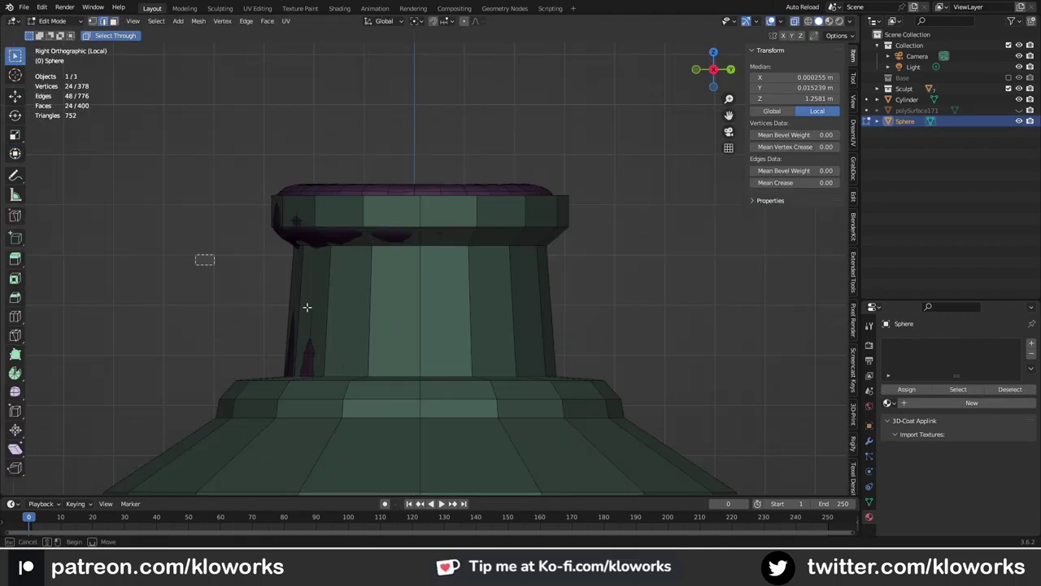
ctrl+drag(304, 304, 449, 224)
- Add a centred loop cut around the neck lip
key(alt+z)
mouse_move(468, 235)
middle_down()
mouse_move(439, 269)
mouse_move(522, 356)
mouse_move(484, 302)
middle_up()
key(ctrl+r)
click(431, 265)
right_click(431, 265)
- Raise the new edge loop slightly along Z
key(g)
key(z)
click(488, 317)
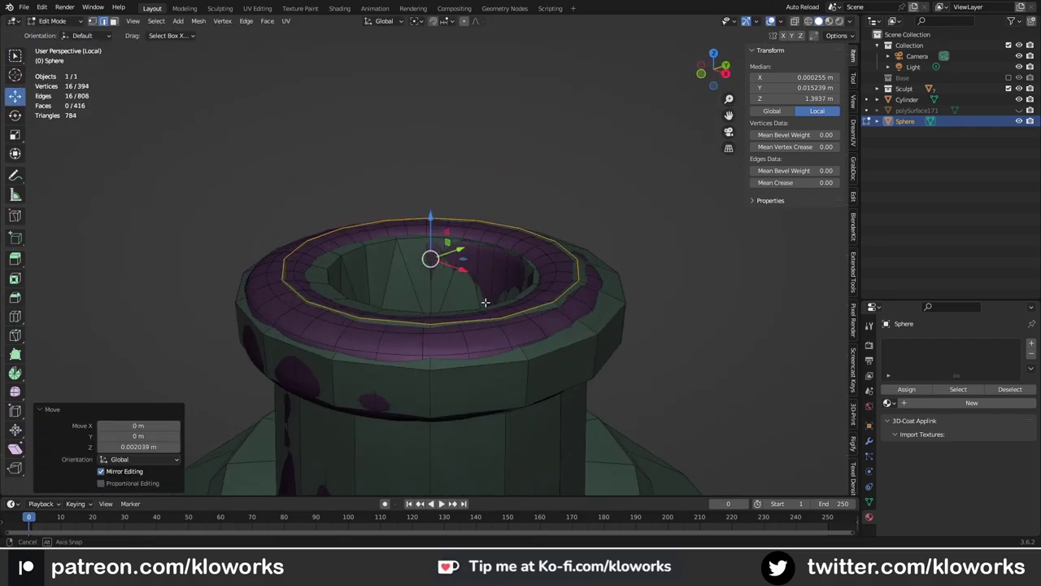
mouse_move(443, 385)
middle_down()
mouse_move(447, 267)
mouse_move(664, 283)
mouse_move(541, 327)
middle_up()
key(alt+s)
- Shrink the rim face inward and shift the selection slightly along Y
click(678, 297)
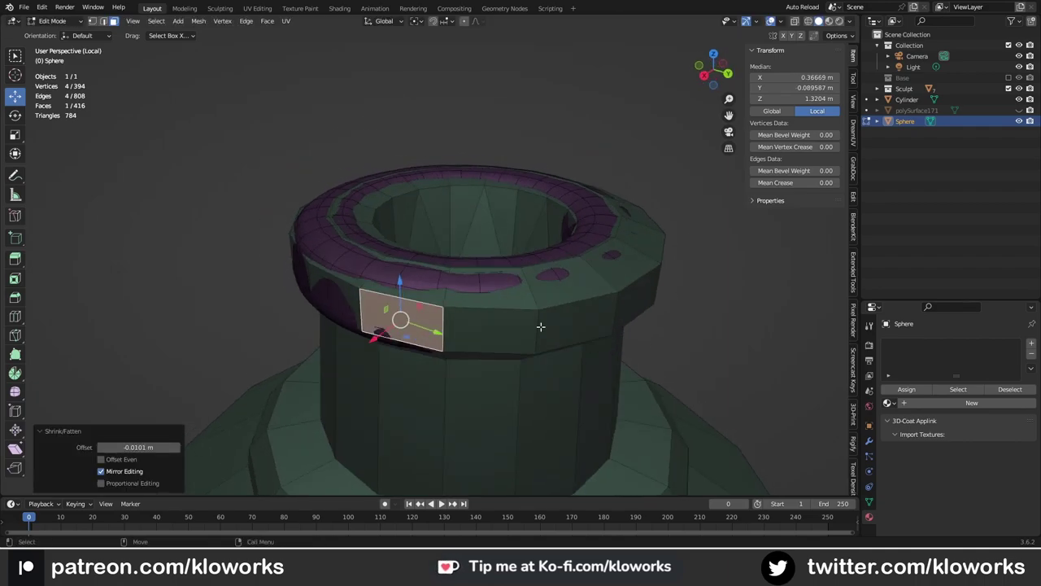
middle_drag(627, 377, 451, 461)
key(g)
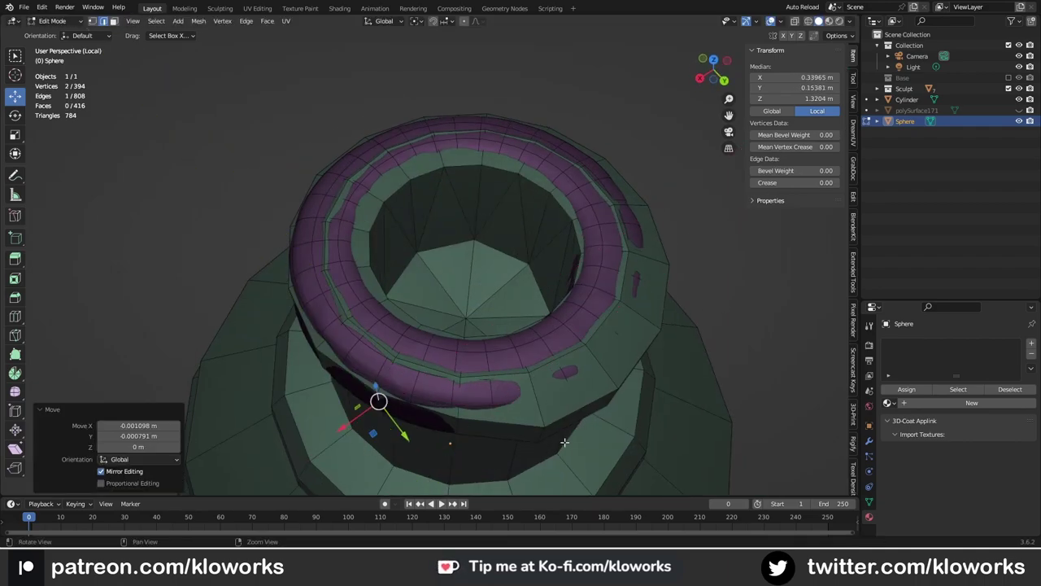
key(g)
key(y)
mouse_move(564, 442)
middle_down()
mouse_move(488, 342)
mouse_move(432, 432)
mouse_move(457, 344)
mouse_move(443, 383)
middle_up()
click(488, 333)
- Nudge the selected rim vertices horizontally twice, excluding Z
key(g)
key(shift+z)
key(shift+z)
click(455, 349)
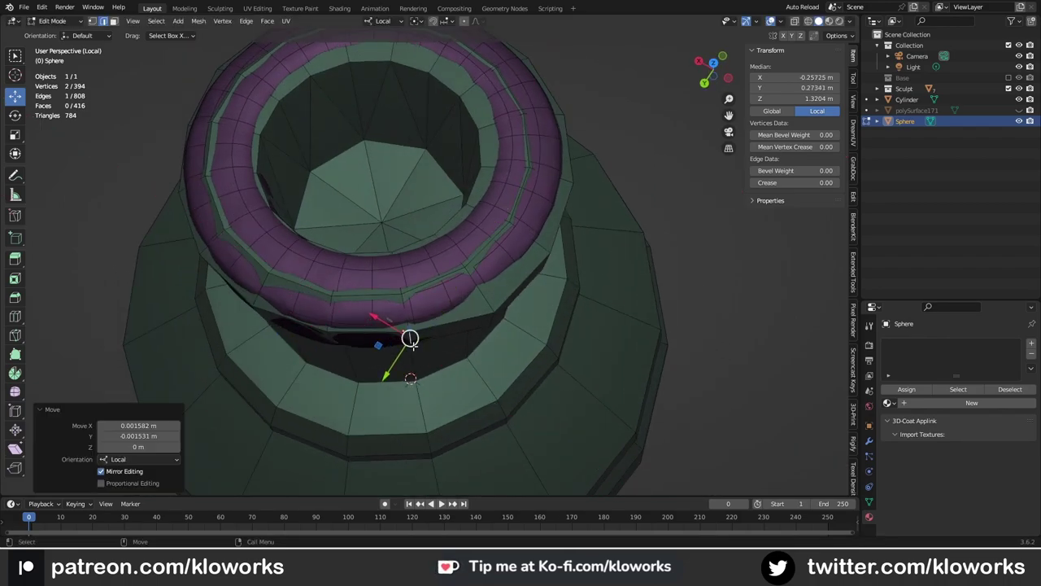
middle_drag(410, 338, 399, 314)
key(g)
key(shift+z)
click(470, 356)
mouse_move(470, 356)
middle_down()
mouse_move(477, 329)
mouse_move(488, 434)
middle_up()
- Slide individual rim vertices horizontally so the lip hugs the purple ring
click(463, 367)
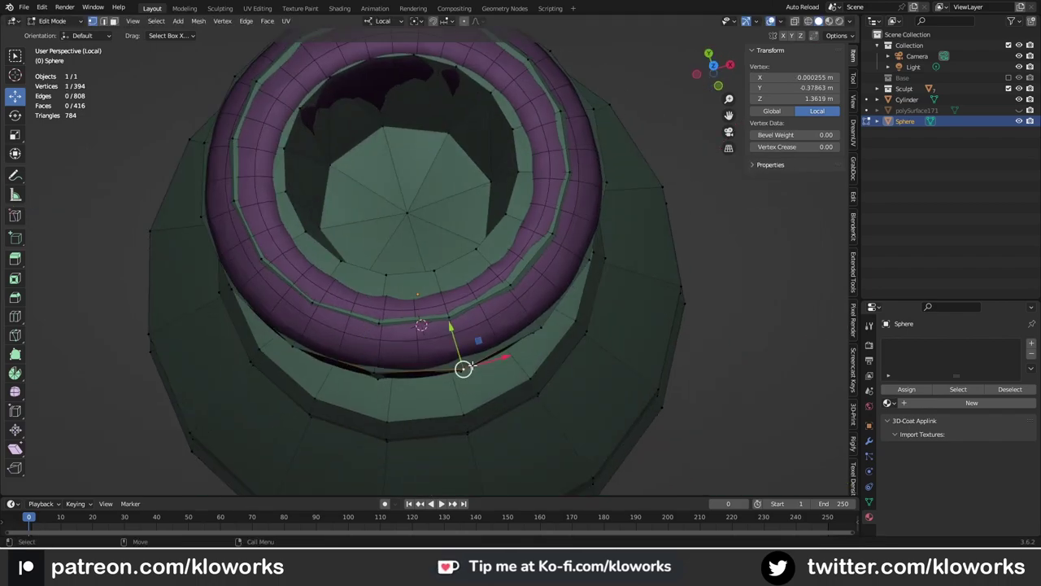
click(555, 297)
mouse_move(556, 298)
middle_down()
mouse_move(442, 309)
mouse_move(442, 379)
mouse_move(505, 383)
middle_up()
key(g)
key(shift+z)
click(455, 358)
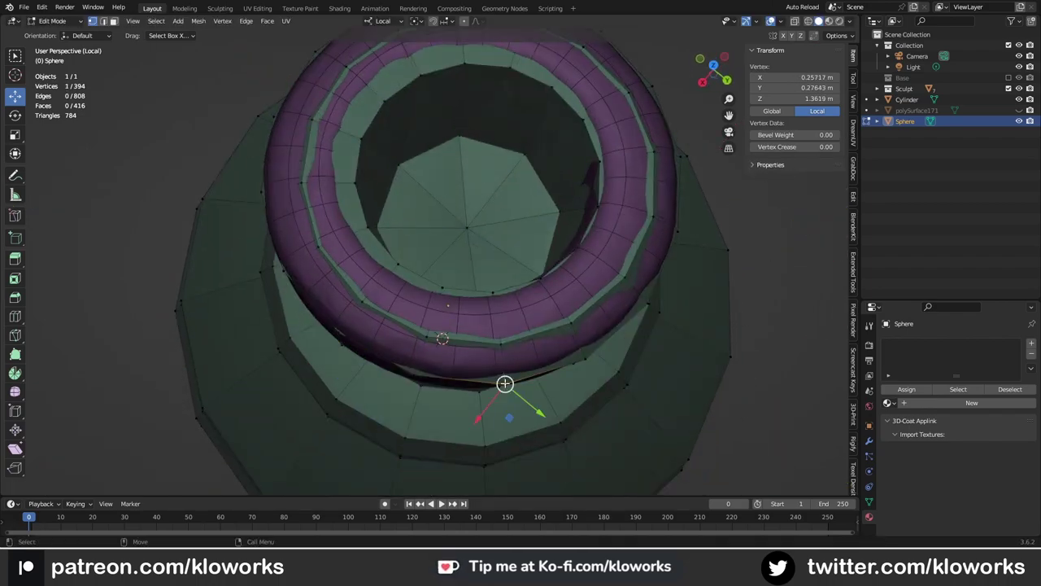
mouse_move(584, 359)
middle_down()
mouse_move(523, 396)
mouse_move(542, 263)
mouse_move(458, 372)
mouse_move(526, 447)
mouse_move(511, 456)
mouse_move(469, 328)
mouse_move(574, 355)
middle_up()
key(g)
key(shift+z)
click(461, 385)
- Select a run of edges along the rim, cancelling an accidental scale
click(511, 457)
scroll(469, 327, down, 3)
click(573, 354)
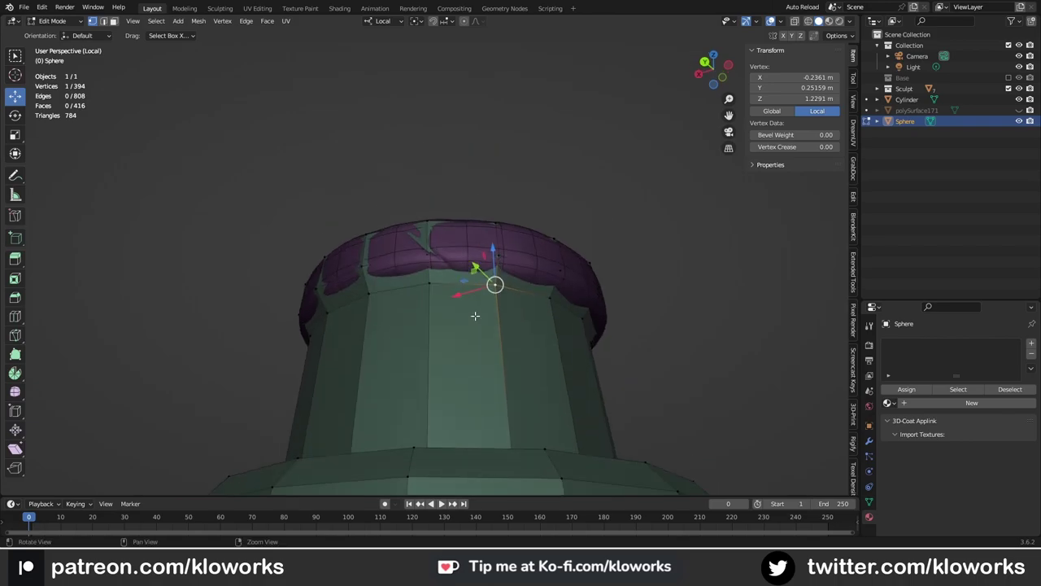
middle_drag(475, 316, 438, 329)
ctrl+click(438, 329)
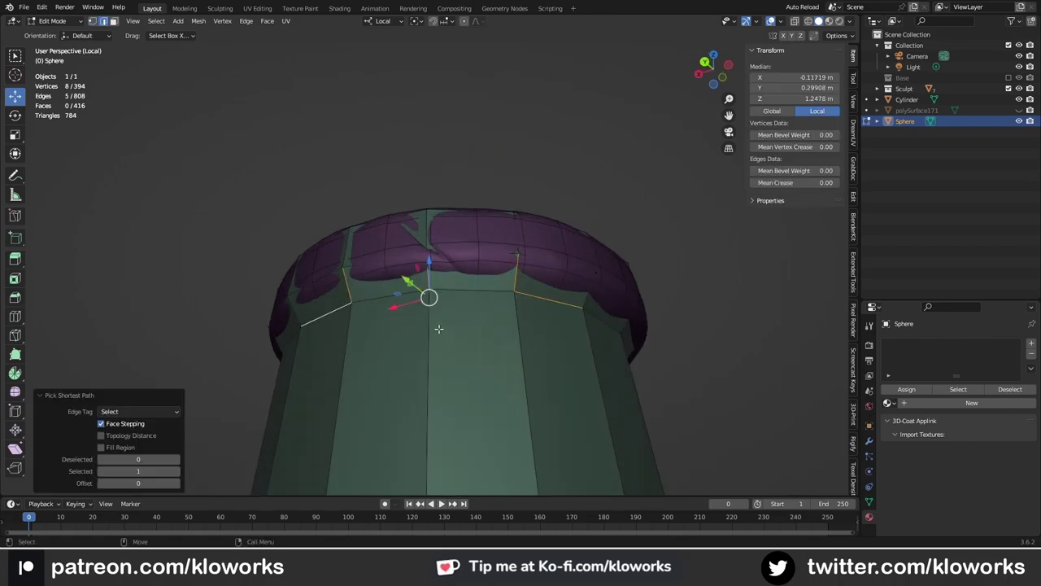
click(517, 253)
- Push three rim vertices inward with Shrink/Fatten
mouse_move(517, 252)
middle_down()
mouse_move(609, 395)
mouse_move(546, 279)
mouse_move(458, 244)
mouse_move(474, 271)
middle_up()
middle_drag(438, 188, 406, 270)
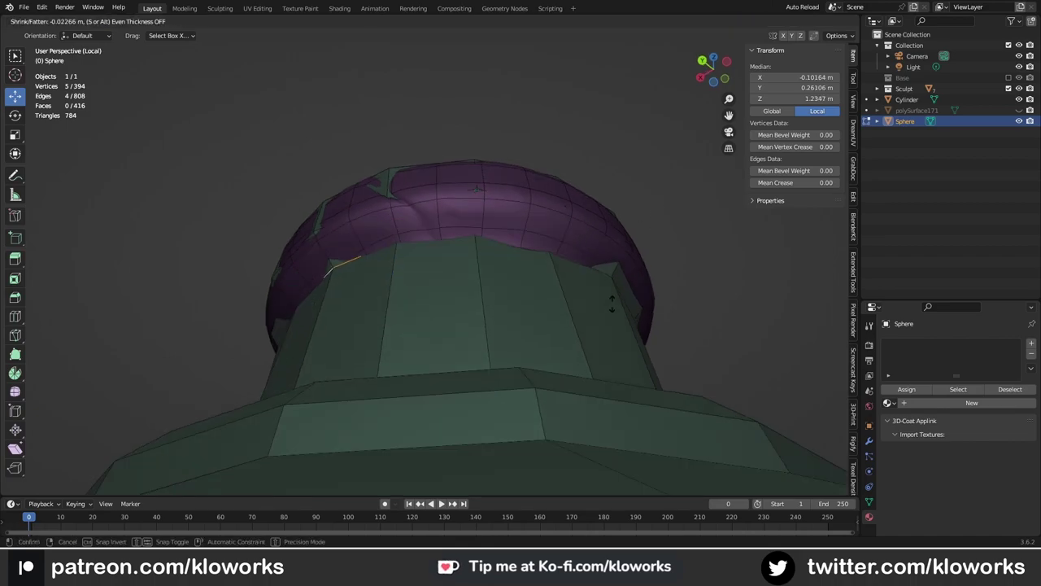
middle_drag(629, 258, 570, 341)
click(548, 360)
key(alt+s)
click(623, 239)
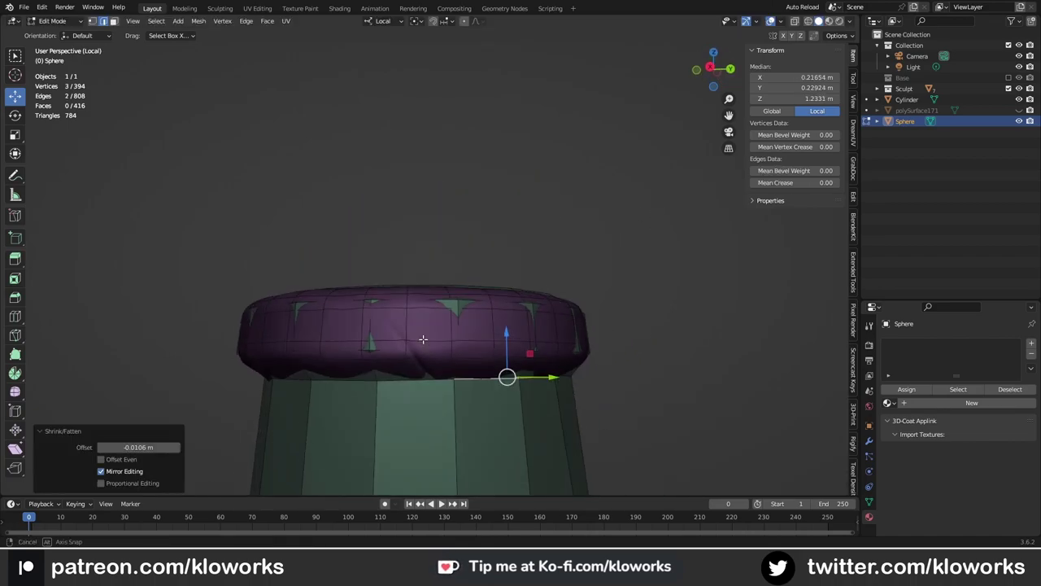
mouse_move(623, 239)
middle_down()
mouse_move(443, 292)
mouse_move(483, 349)
mouse_move(445, 364)
middle_up()
- Fine-tune two inner rim vertices and return to Object Mode
key(alt+a)
click(445, 364)
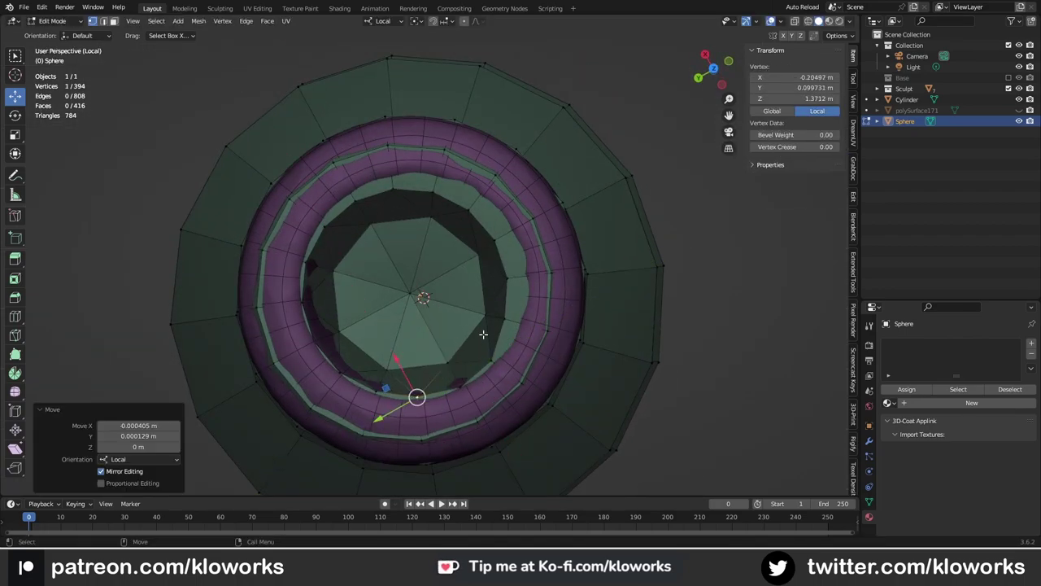
middle_drag(483, 334, 506, 306)
click(432, 176)
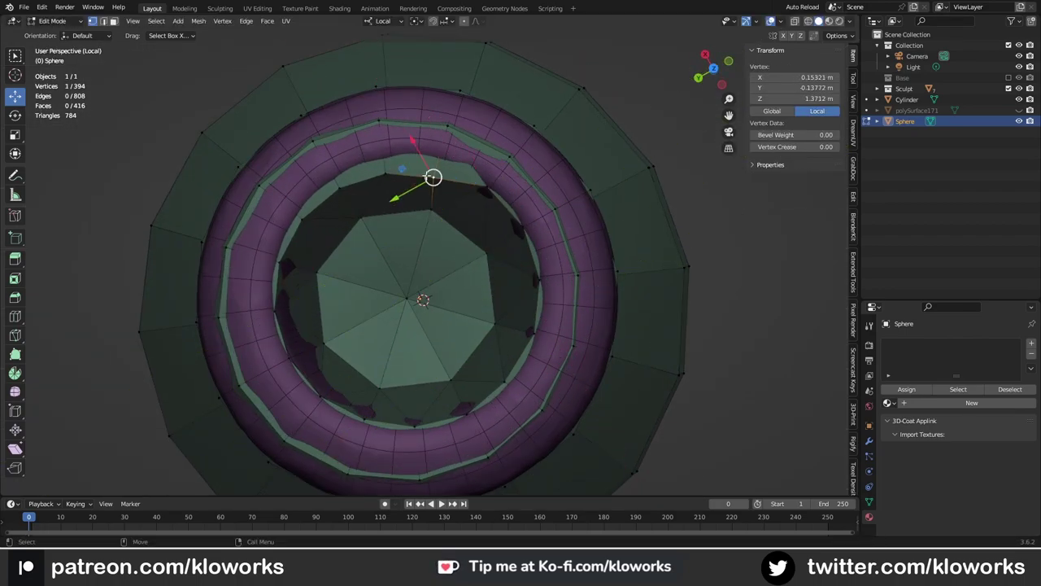
click(304, 171)
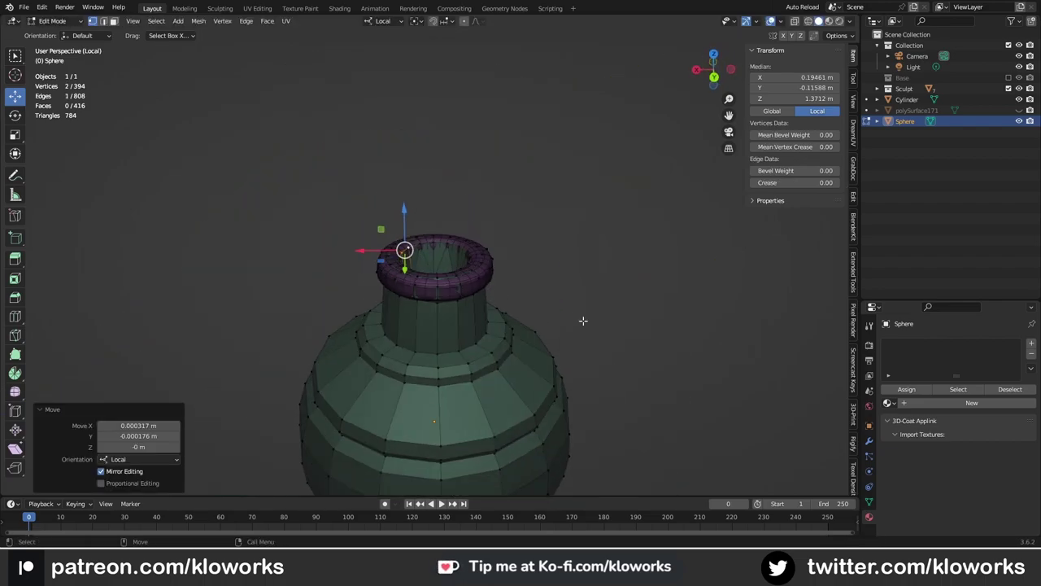
key(Tab)
middle_drag(585, 279, 642, 236)
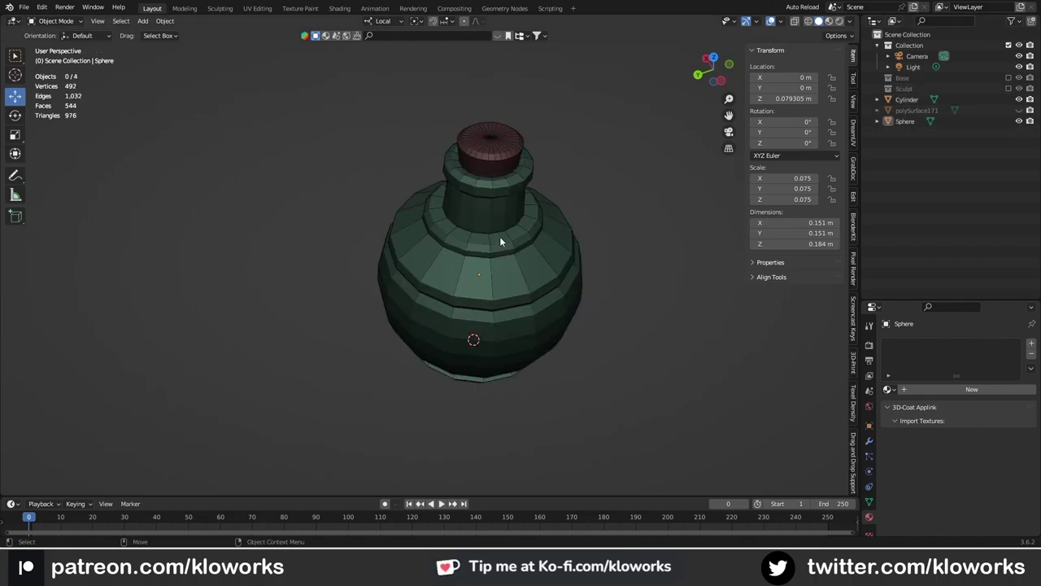
- Isolate the cork and edit its mesh in edge mode
mouse_move(500, 242)
middle_down()
mouse_move(484, 341)
mouse_move(447, 188)
mouse_move(469, 150)
mouse_move(477, 333)
middle_up()
click(448, 188)
scroll(467, 269, down, 3)
key(KP_Divide)
key(Tab)
key(ctrl+Tab)
- Collapse the inner cap edges and dissolve the top's triangle fan
click(478, 176)
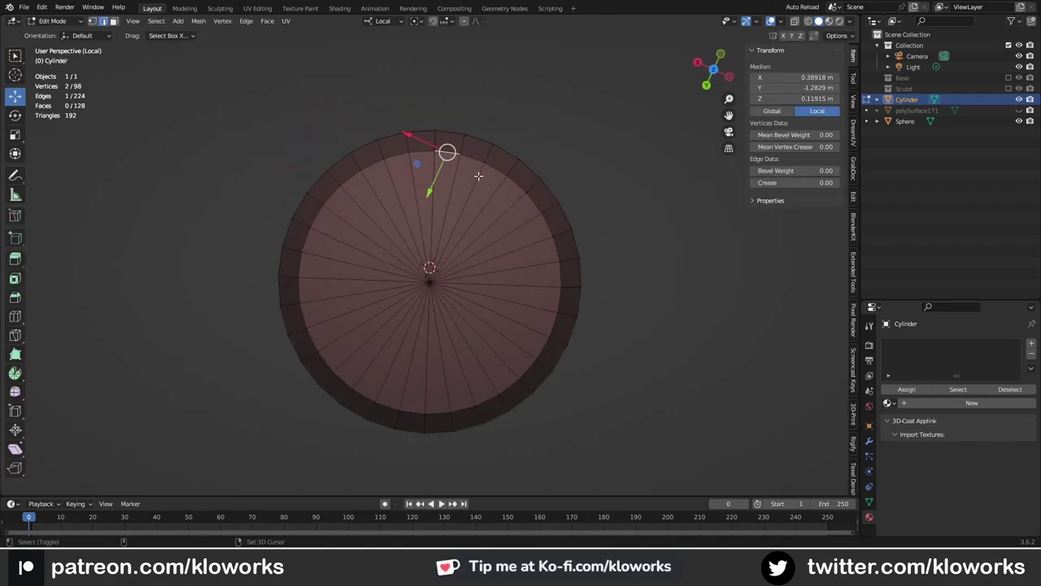
click(484, 164)
mouse_move(484, 165)
middle_down()
mouse_move(521, 190)
mouse_move(469, 167)
mouse_move(455, 234)
middle_up()
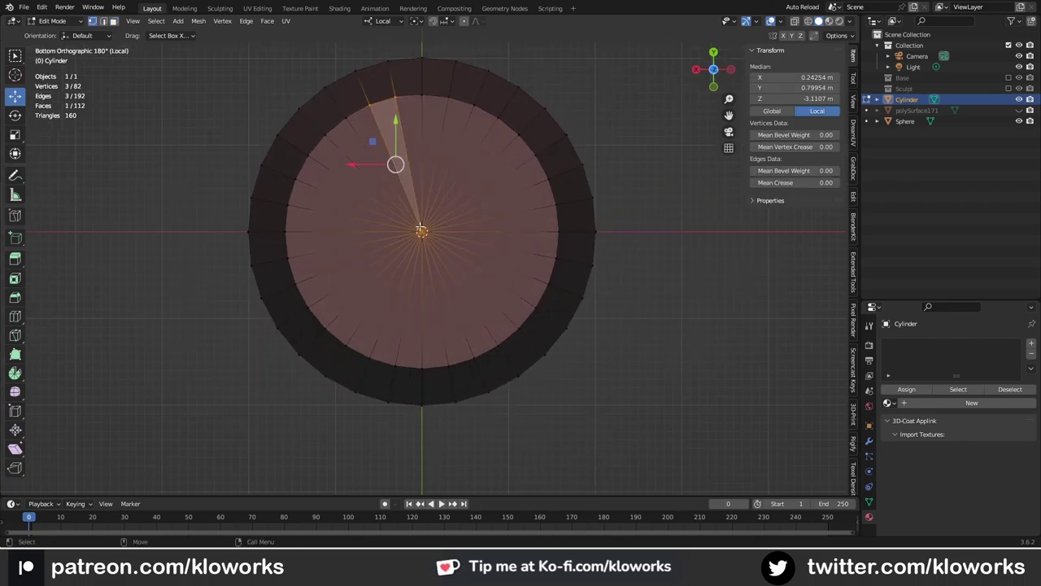
key(ctrl+KP_Add)
key(ctrl+x)
key(KP_Decimal)
- Knife the cap, dissolve its centre vertex, and fill it with simple faces
key(k)
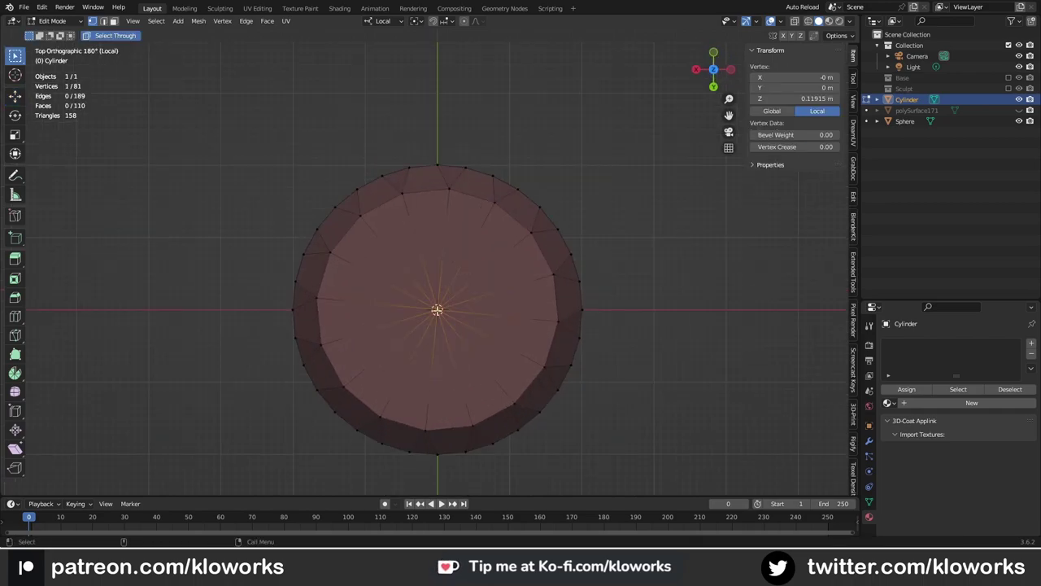
key(ctrl+x)
click(401, 192)
shift+click(492, 202)
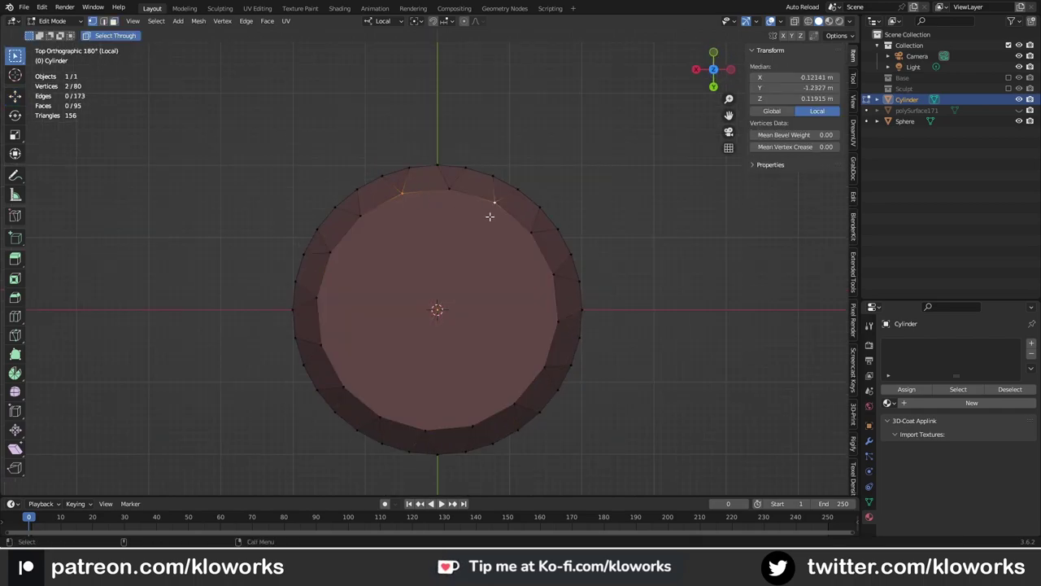
shift+click(544, 368)
shift+click(321, 345)
key(alt+f)
key(alt+a)
mouse_move(476, 221)
middle_down()
mouse_move(488, 332)
mouse_move(464, 135)
middle_up()
key(Tab)
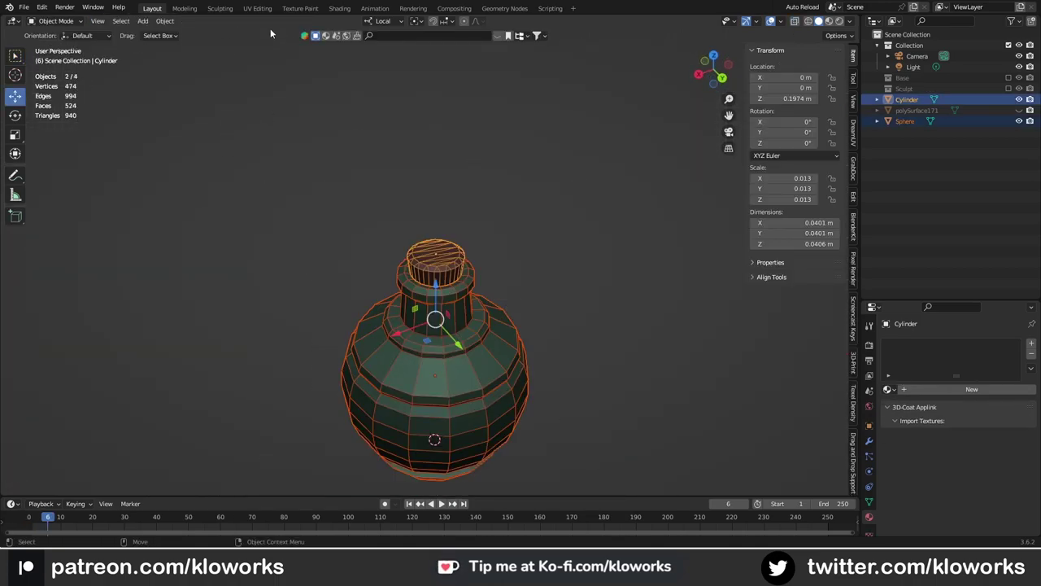
- Switch to the UV Editing workspace and select all of the cork's UVs
click(257, 8)
scroll(646, 274, up, 5)
middle_drag(665, 244, 665, 383)
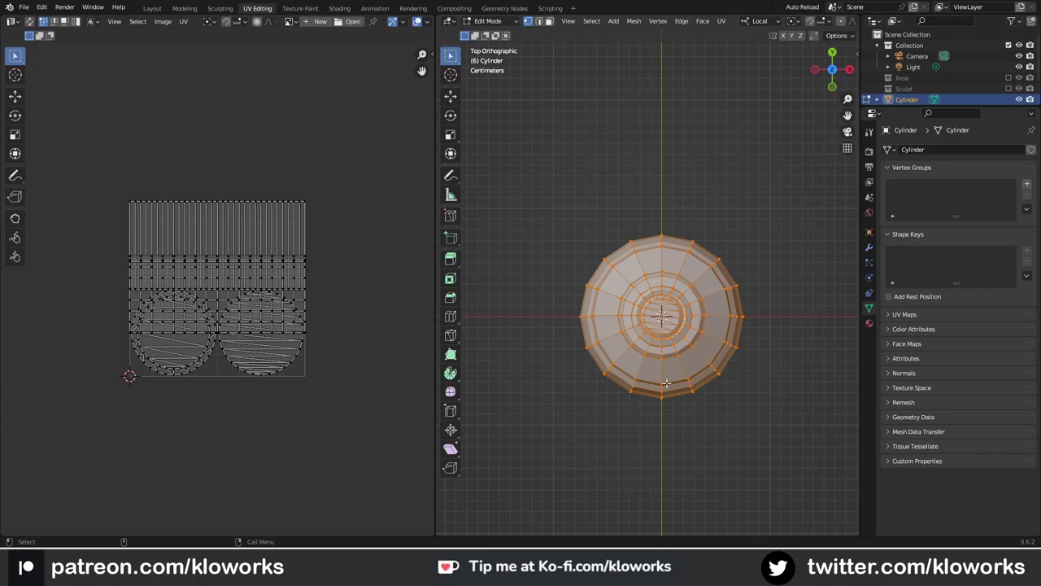
mouse_move(85, 176)
mouse_down()
mouse_move(283, 409)
mouse_move(311, 407)
mouse_up()
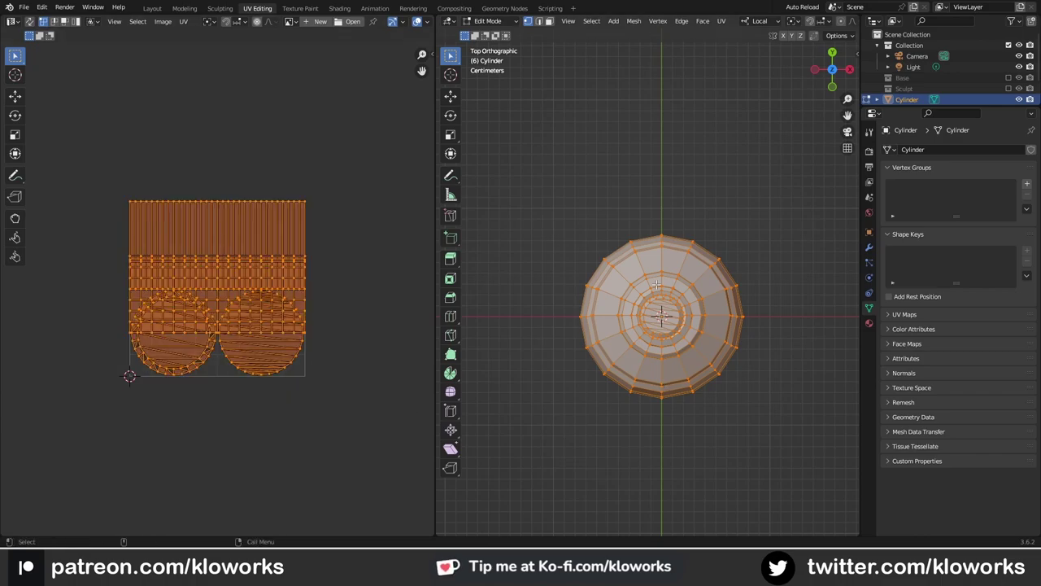
- Isolate the bottle body with numpad / and enter Edit Mode on its mesh
mouse_move(635, 248)
middle_down()
mouse_move(700, 269)
mouse_move(650, 361)
middle_up()
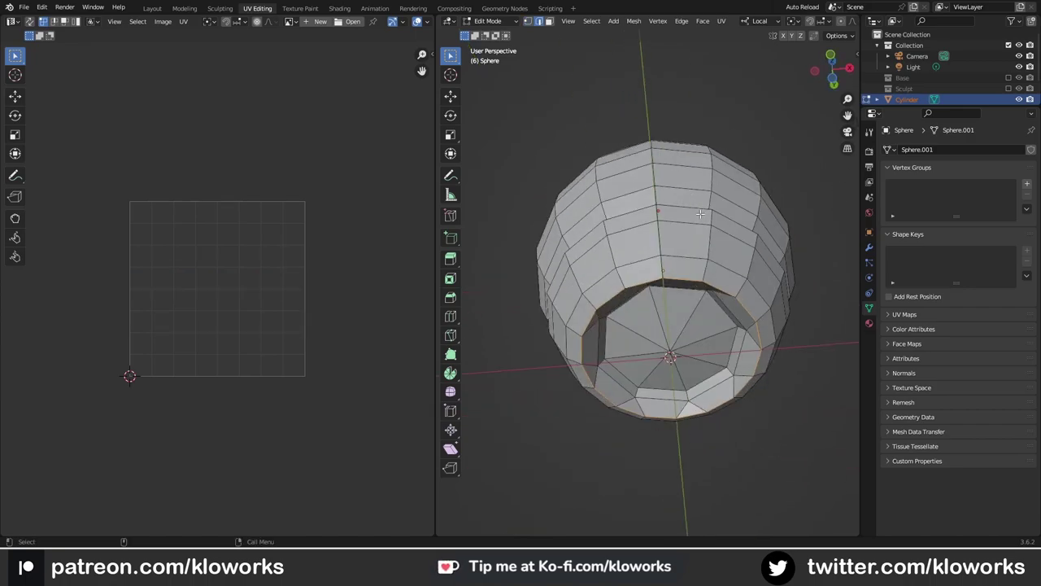
key(Tab)
key(KP_Divide)
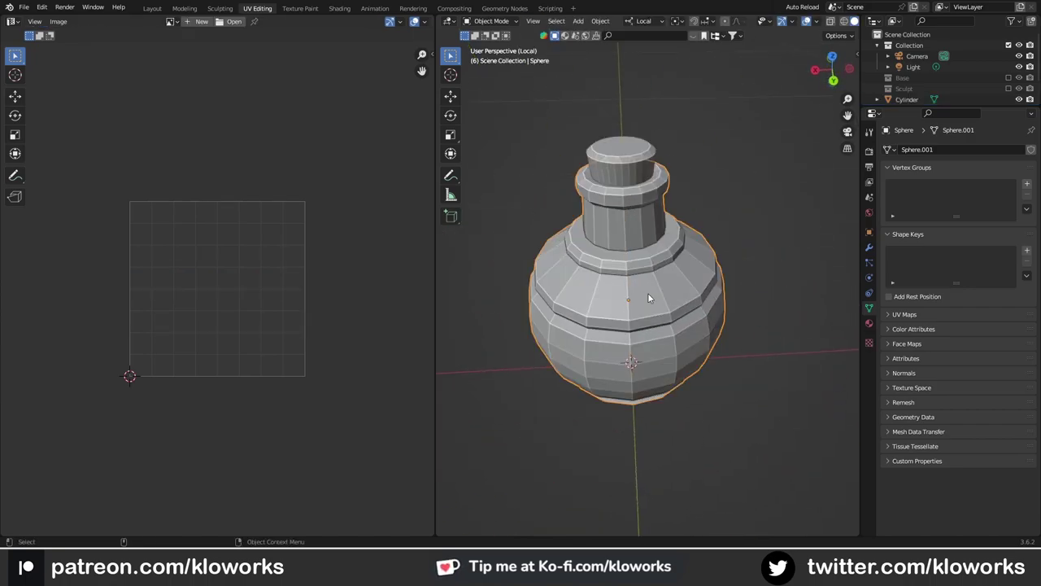
key(Tab)
mouse_move(769, 200)
middle_down()
mouse_move(739, 252)
mouse_move(686, 222)
mouse_move(554, 265)
mouse_move(594, 269)
middle_up()
- Apply Cube Projection to the bottle's UVs and set the bottle to shade smooth
key(a)
key(u)
click(606, 158)
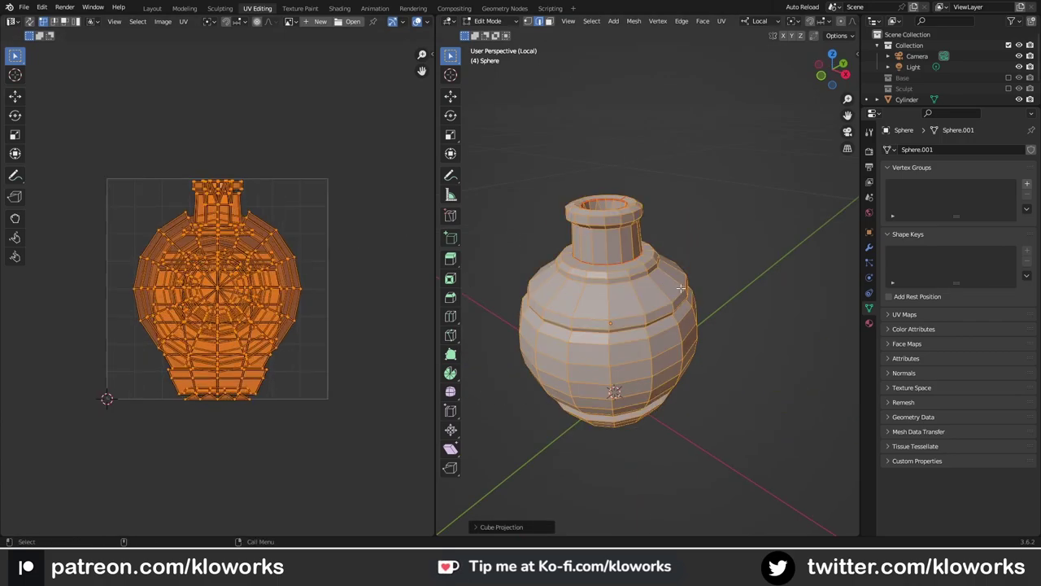
right_click(592, 187)
key(Escape)
key(Tab)
right_click(643, 250)
click(642, 250)
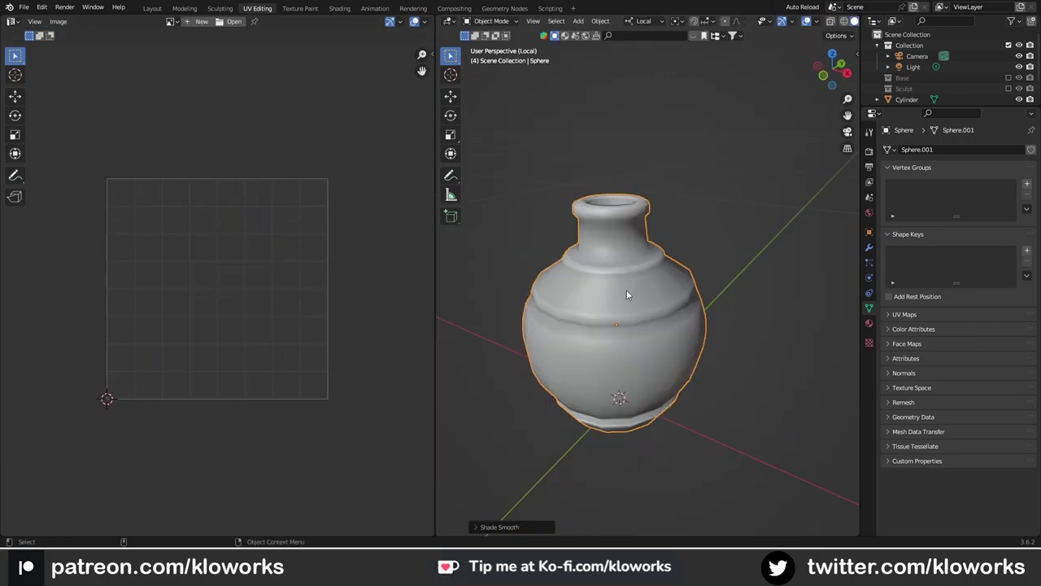
- Re-unwrap the bottle body with Cylinder Projection, Align to Object direction, Preserve Seams on
key(Tab)
key(u)
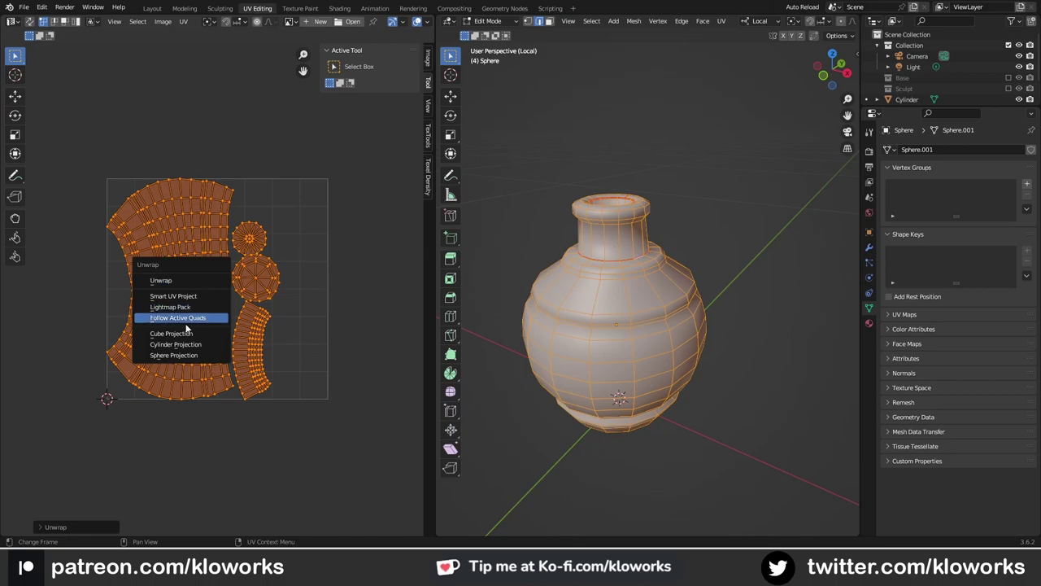
click(186, 318)
key(u)
click(234, 287)
click(65, 527)
click(135, 452)
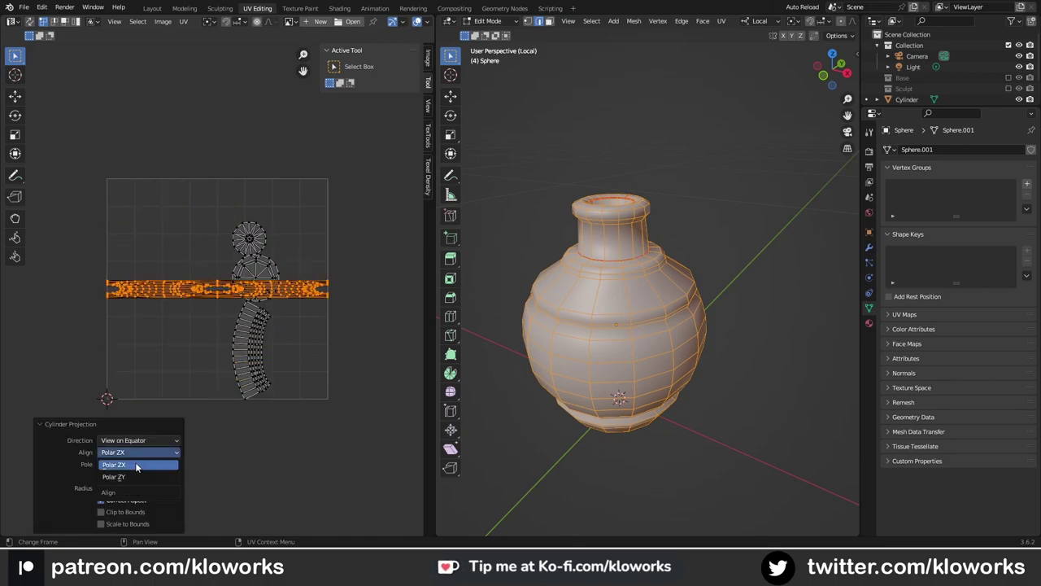
click(141, 443)
click(143, 452)
click(121, 475)
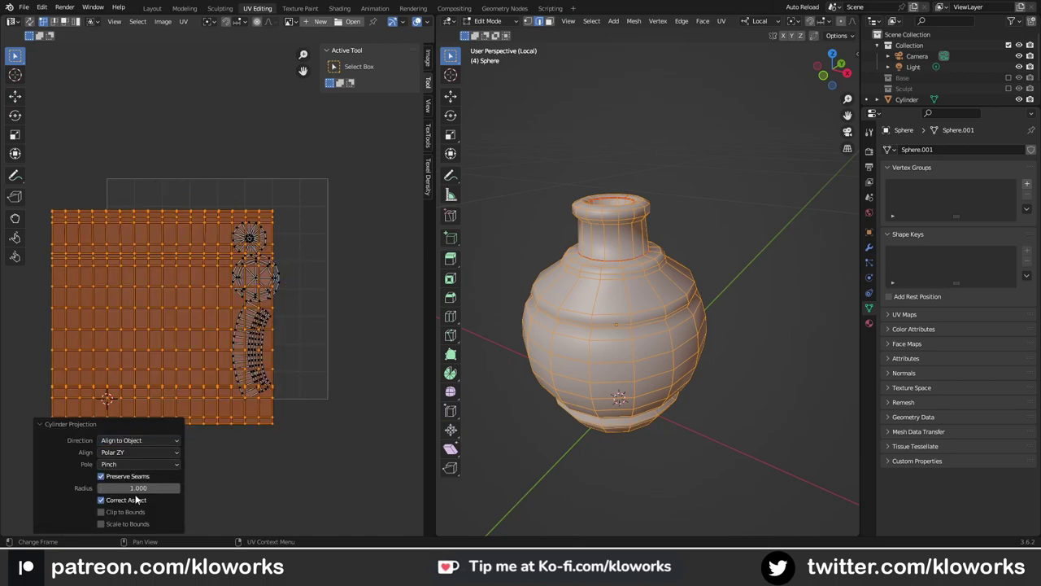
- Shrink the body grid island to about 0.566 and rotate the curved strip horizontal (-88.9°)
key(alt+a)
key(l)
key(s)
click(195, 311)
scroll(211, 317, up, 1)
click(260, 340)
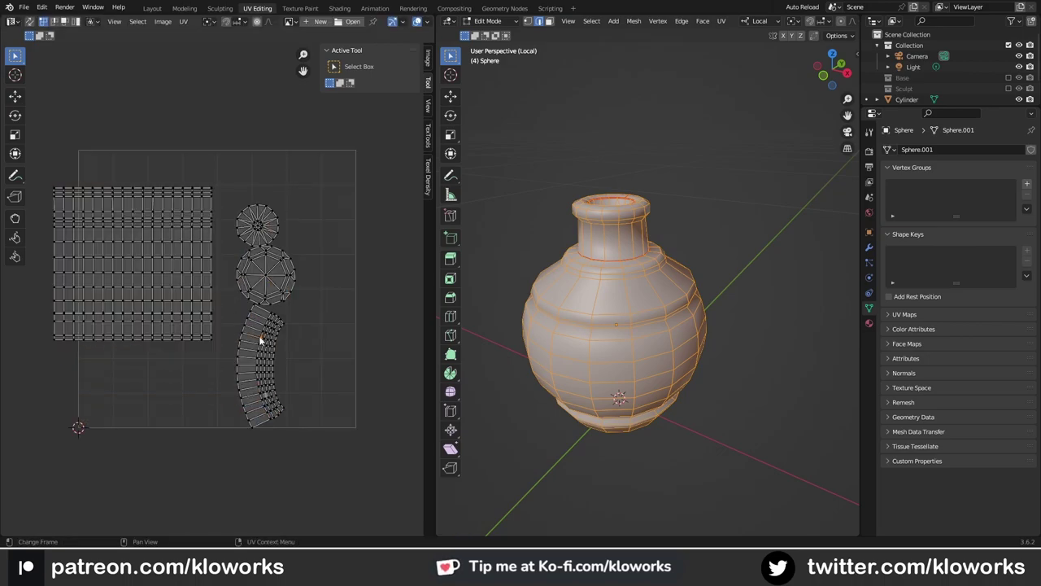
click(317, 355)
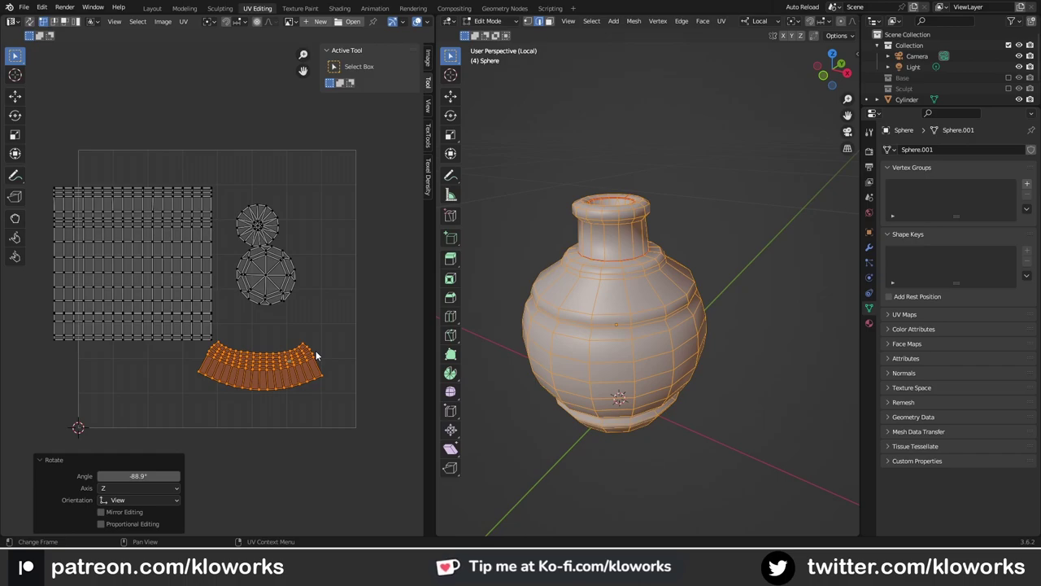
- Rectify the curved strip with TexTools and move it to a new spot
click(428, 134)
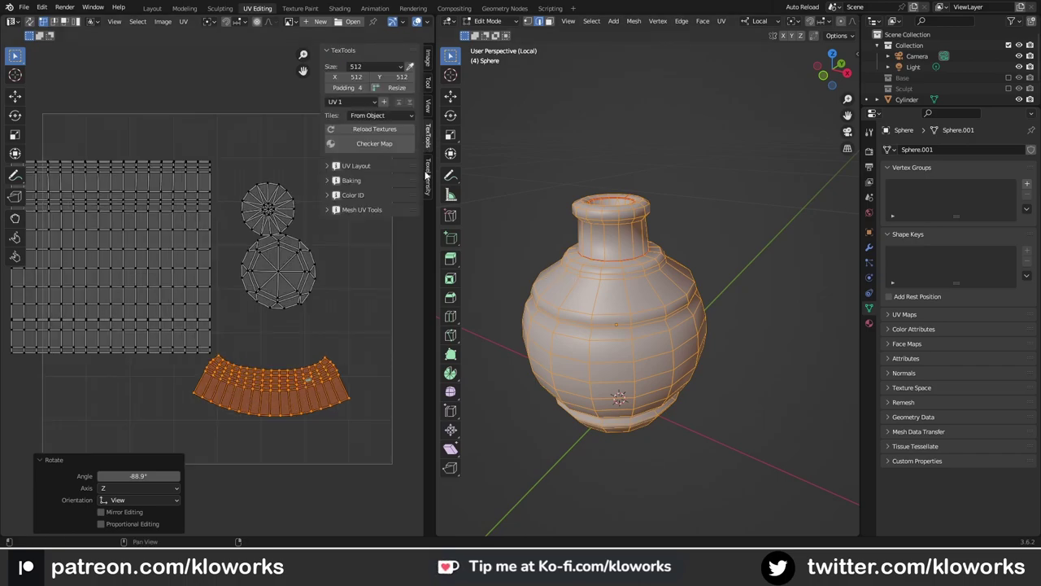
click(395, 322)
key(g)
click(118, 365)
- Select all UV islands and run Average Islands Scale
key(a)
scroll(209, 186, down, 2)
click(185, 22)
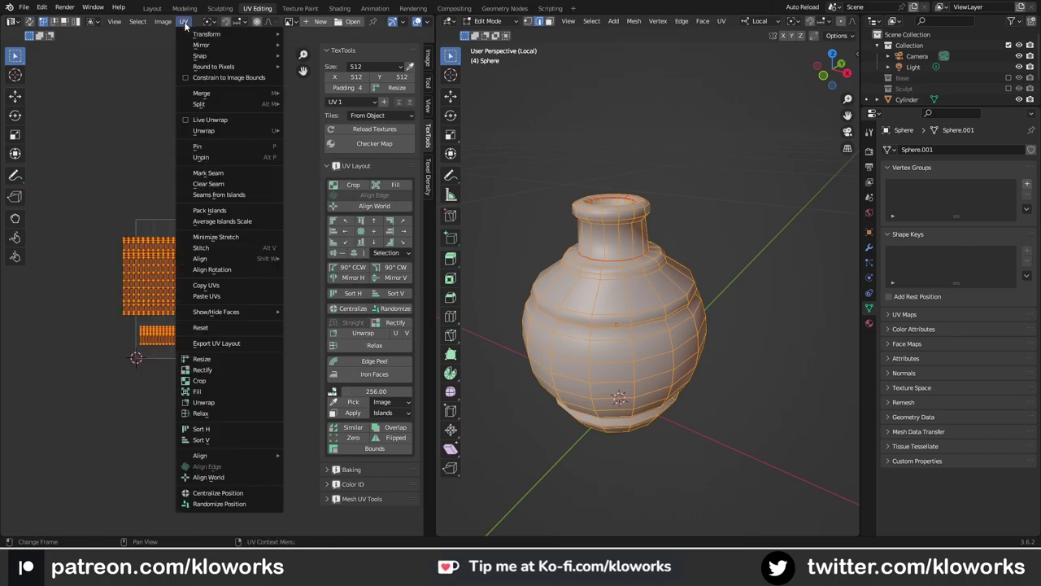
click(215, 222)
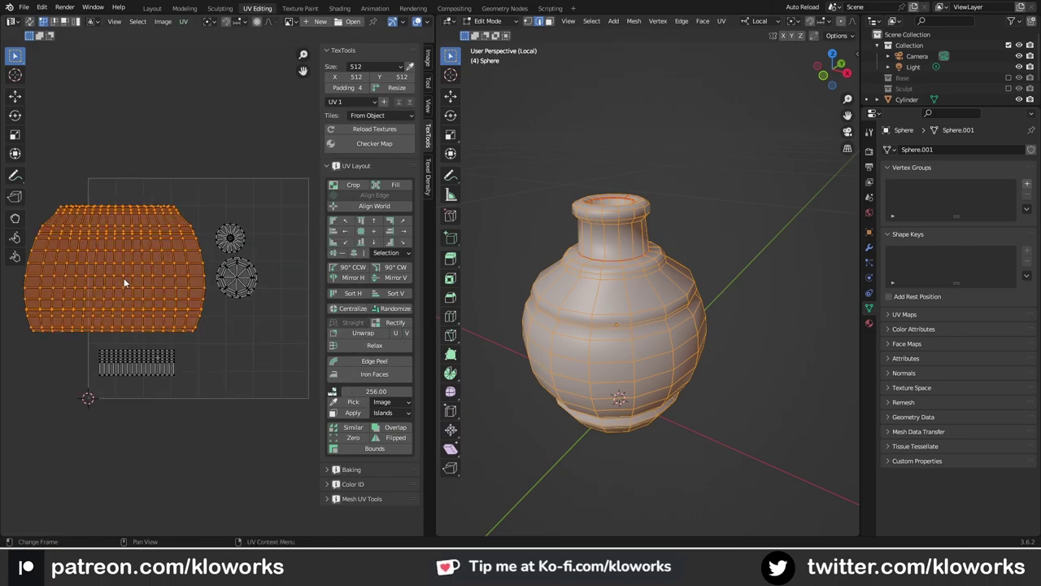
scroll(163, 284, up, 3)
scroll(209, 286, down, 2)
- Straighten the body island into a rectangular grid with Rectify, stepping through undo and redo
click(395, 322)
key(ctrl+z)
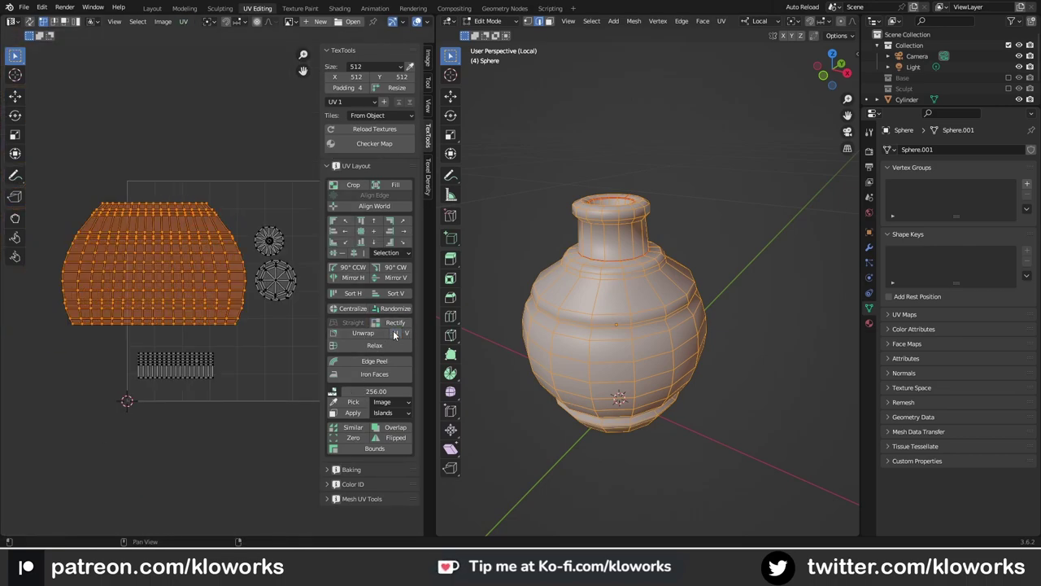
key(ctrl+shift+z)
scroll(218, 310, down, 2)
key(ctrl+z)
key(ctrl+z)
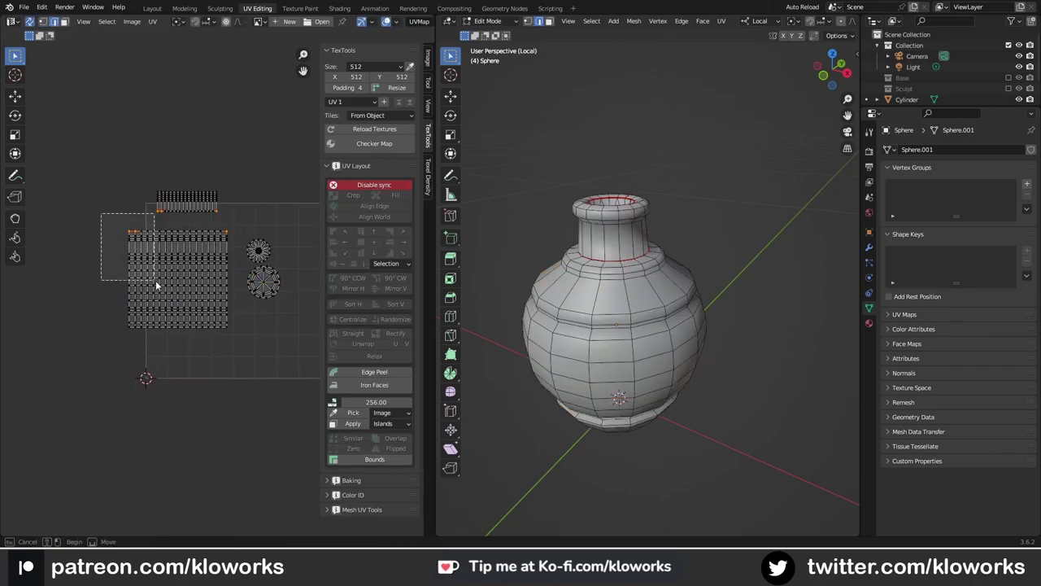
key(ctrl+z)
key(ctrl+z)
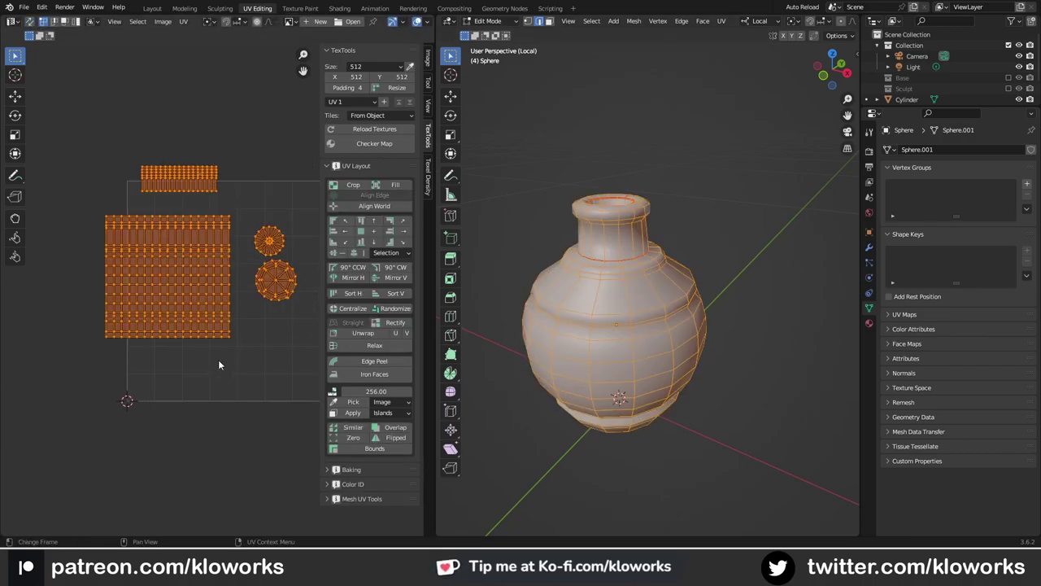
key(ctrl+z)
key(ctrl+z)
key(ctrl+z)
- Mark a seam down the Cylinder's side and unwrap it
scroll(677, 283, up, 2)
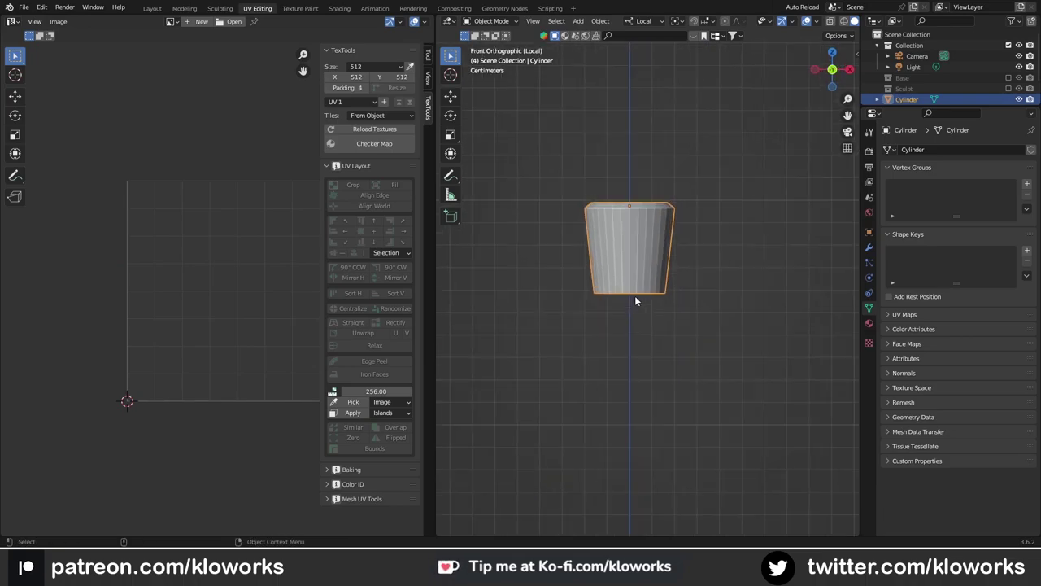
key(Tab)
mouse_move(635, 295)
middle_down()
mouse_move(604, 273)
mouse_move(571, 282)
mouse_move(642, 284)
mouse_move(627, 227)
mouse_move(738, 239)
middle_up()
key(2)
click(648, 293)
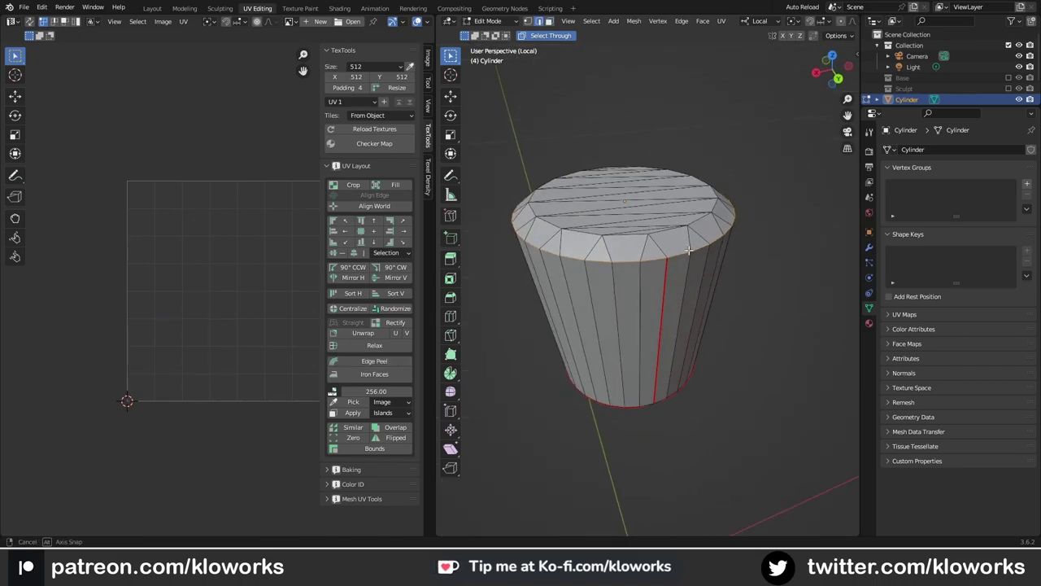
key(a)
key(u)
click(168, 167)
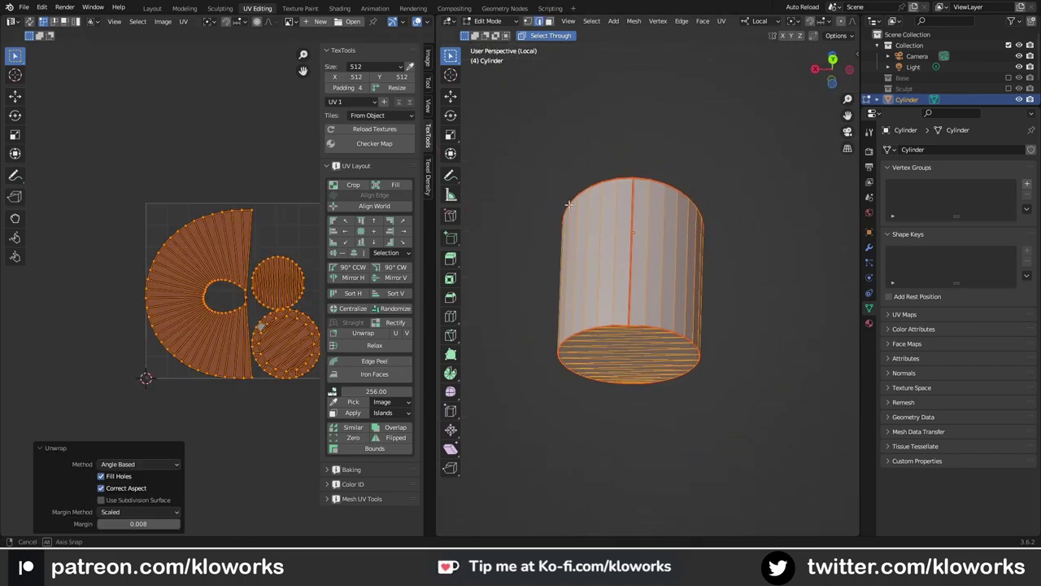
- Mark a seam around the rim edges of the Cylinder's bottom cap
key(alt+a)
scroll(651, 285, up, 4)
mouse_move(651, 285)
middle_down()
mouse_move(674, 253)
mouse_move(694, 394)
middle_up()
key(u)
click(674, 276)
scroll(675, 277, up, 3)
key(u)
click(694, 393)
key(u)
click(707, 388)
- Re-unwrap the whole Cylinder and straighten its side strip island
scroll(650, 284, down, 5)
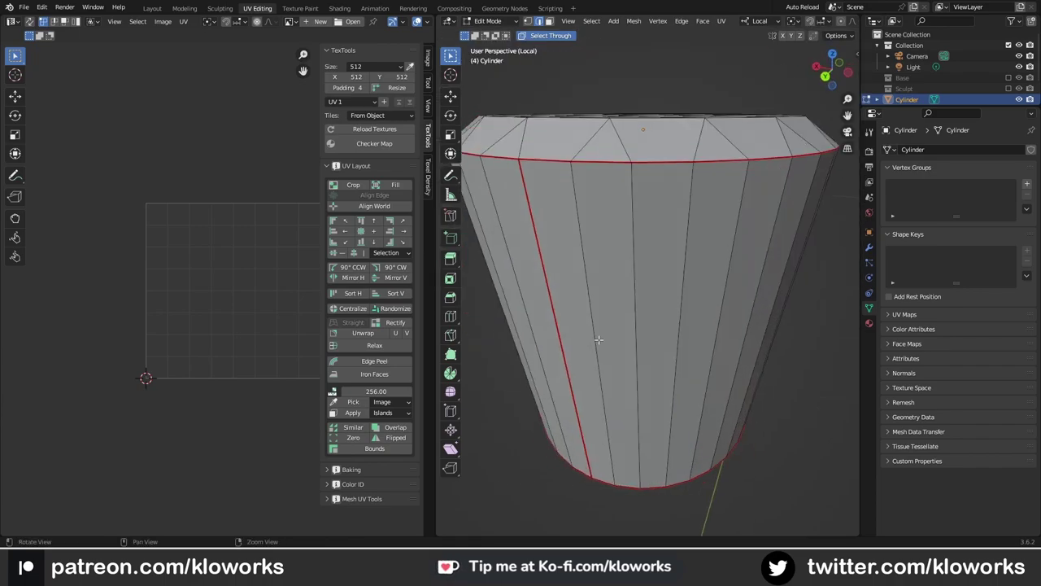
middle_drag(651, 285, 650, 244)
key(a)
key(u)
key(Return)
- Align the top cap island to an edge and move the bottom cap island into place
scroll(273, 293, up, 3)
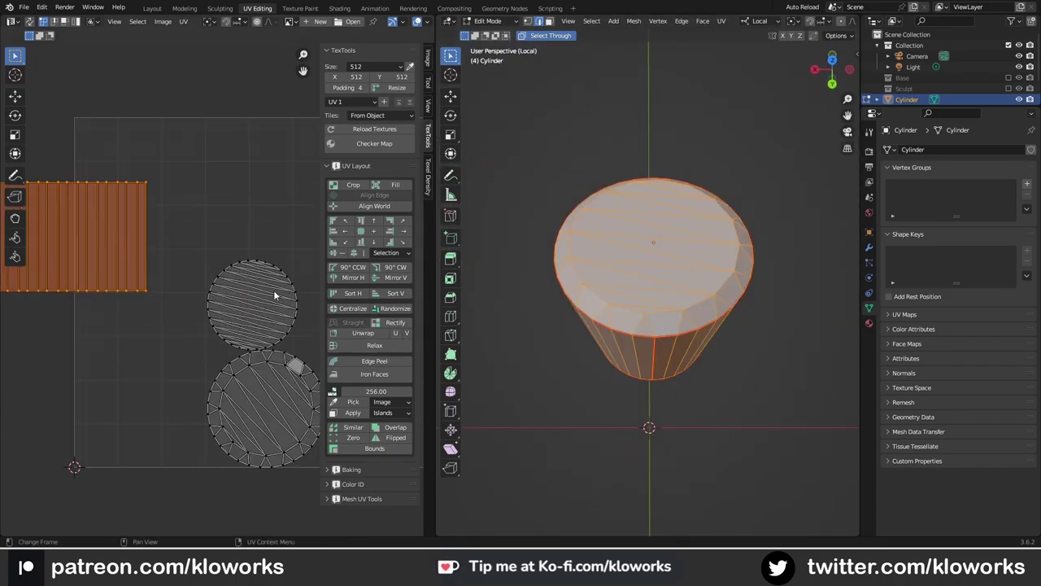
click(263, 305)
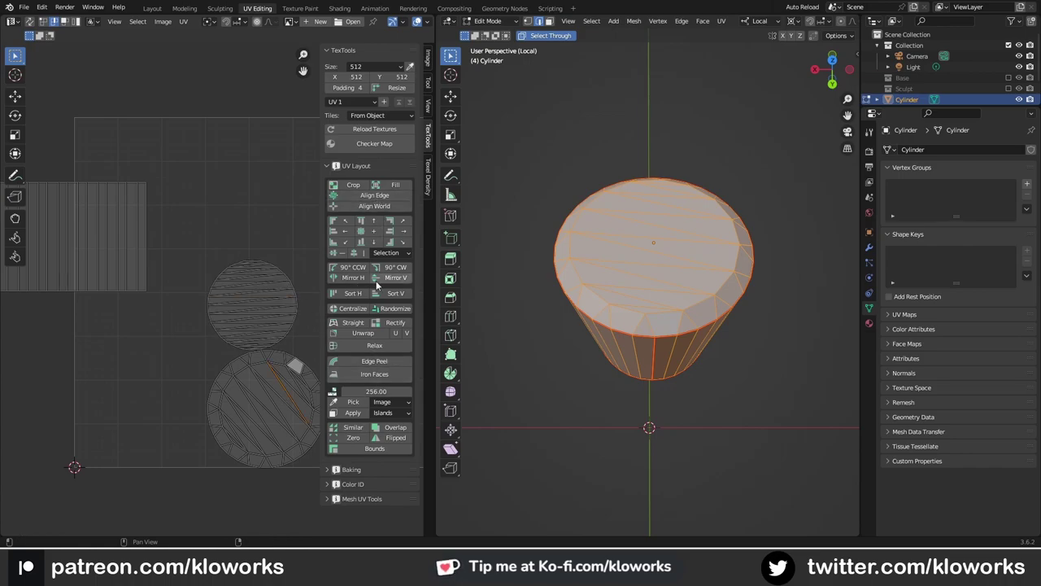
click(369, 198)
scroll(149, 363, down, 1)
click(202, 204)
scroll(204, 244, down, 1)
click(260, 365)
key(g)
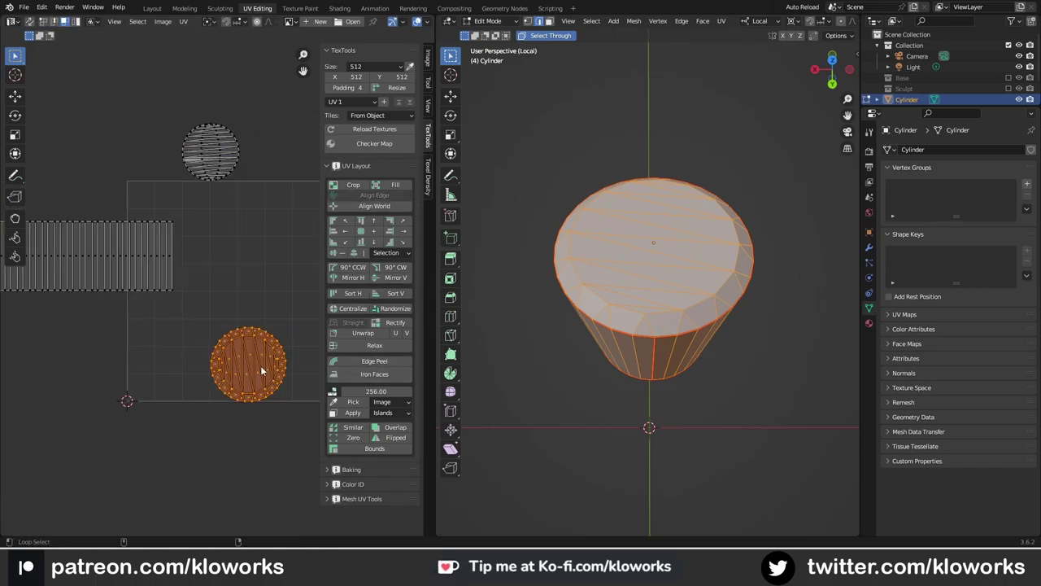
click(128, 194)
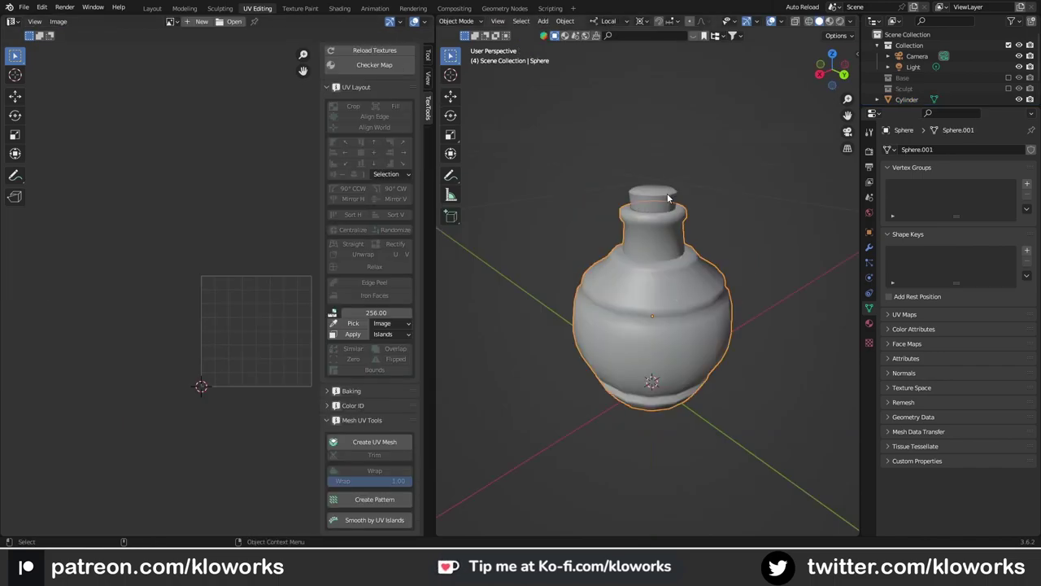
- Average Islands Scale on all bottle and cork islands, then Pack Islands into the UV square
key(ctrl+e)
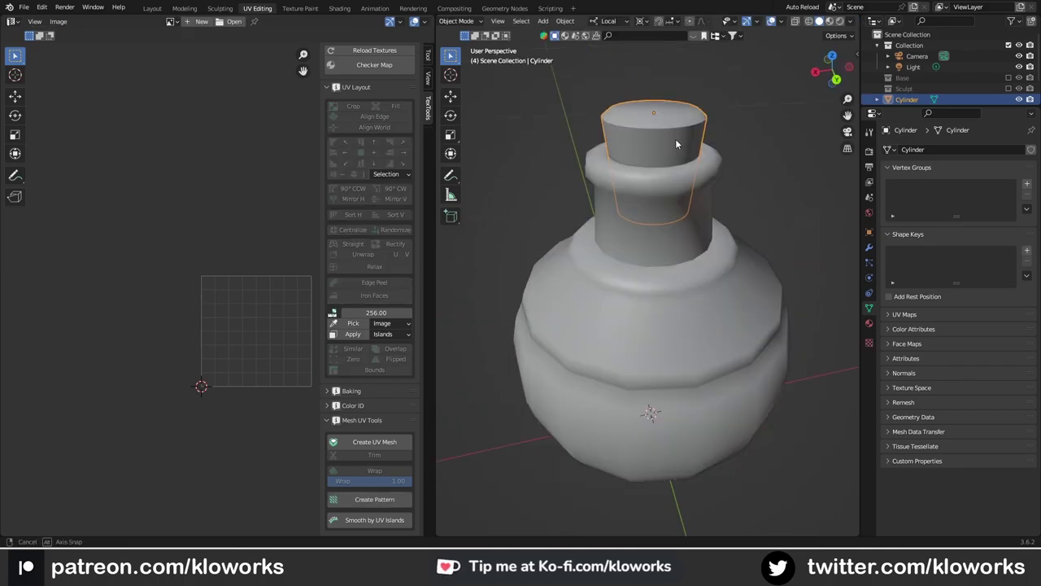
key(a)
click(183, 21)
click(237, 221)
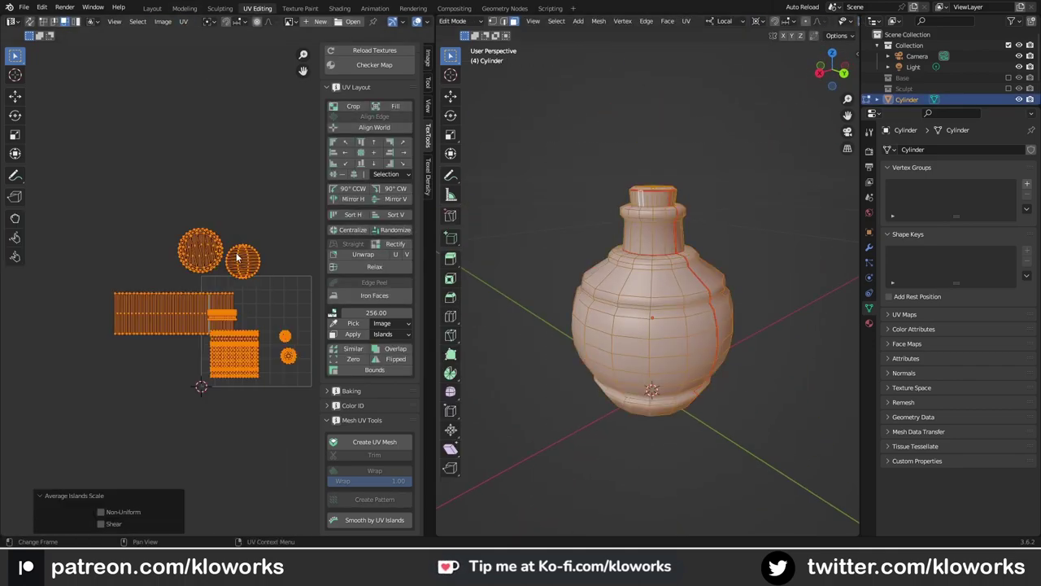
click(183, 21)
click(235, 209)
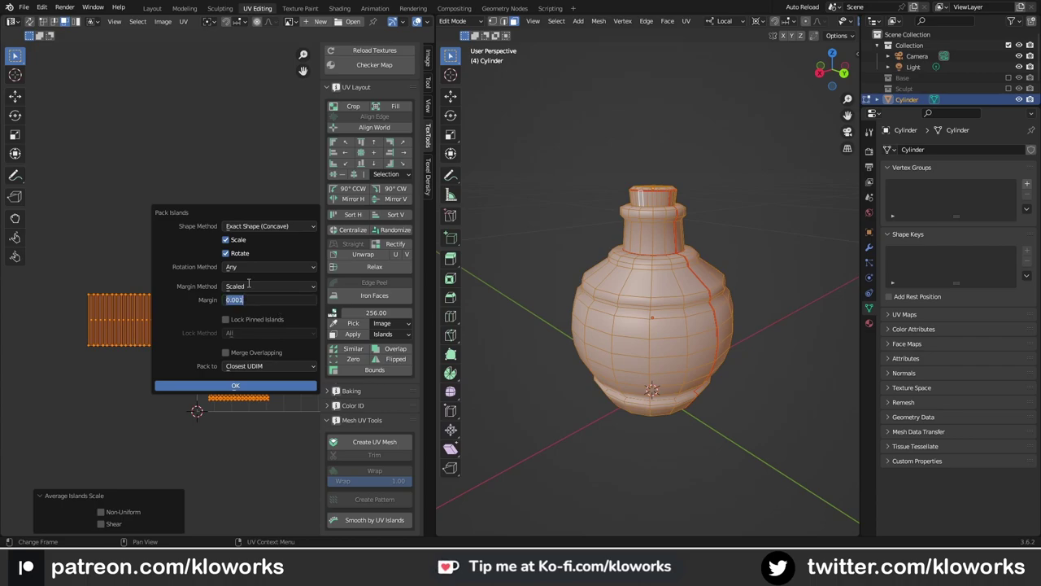
key(Return)
key(Return)
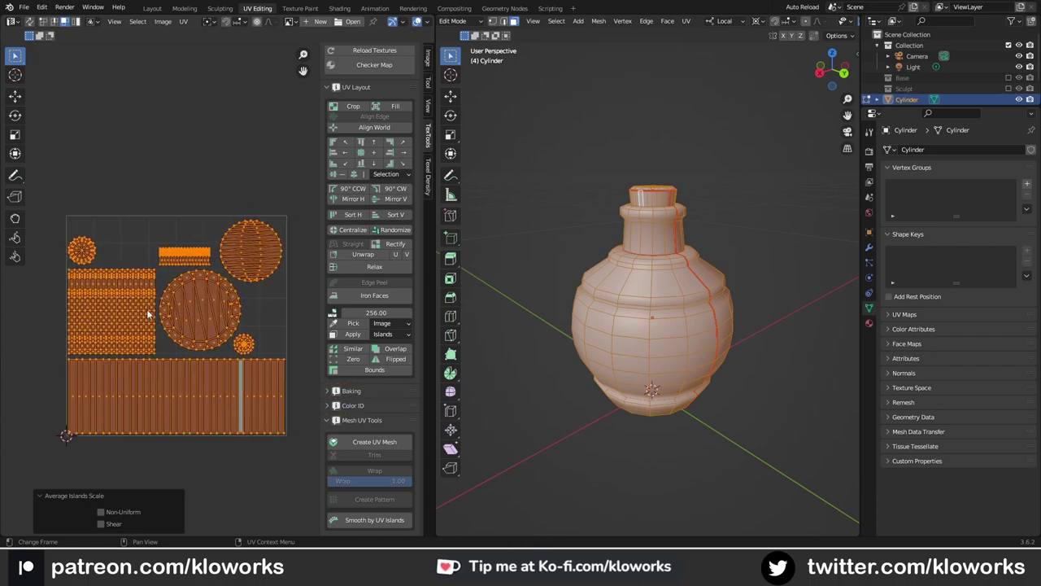
- Leave Edit Mode and select the bottle object
key(Tab)
key(n)
click(658, 352)
- Apply the object's scale, then average island scales and pack all the bottle's UV islands
key(ctrl+a)
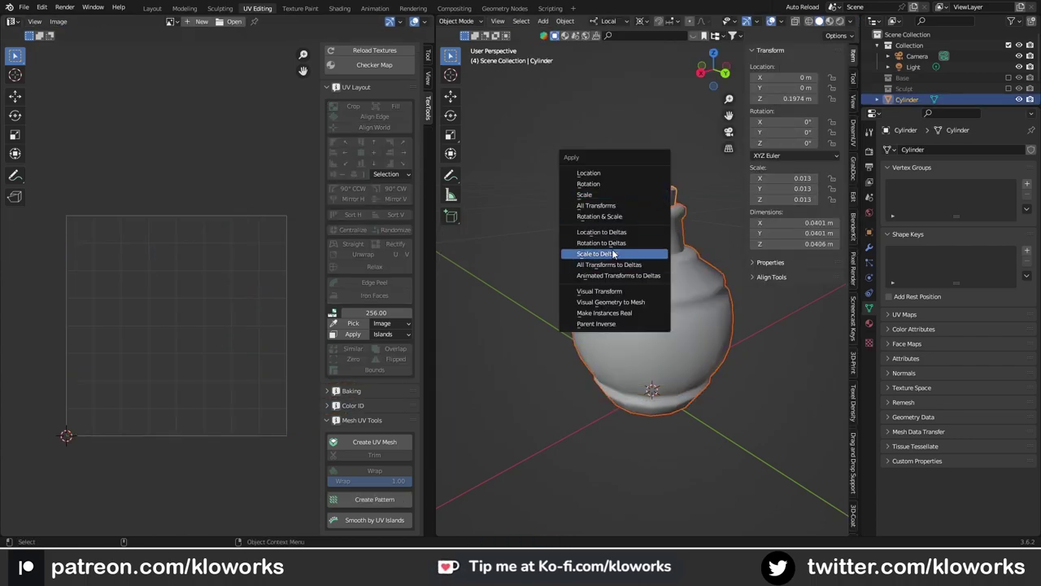
click(651, 205)
key(Tab)
key(a)
click(183, 21)
click(233, 269)
click(184, 22)
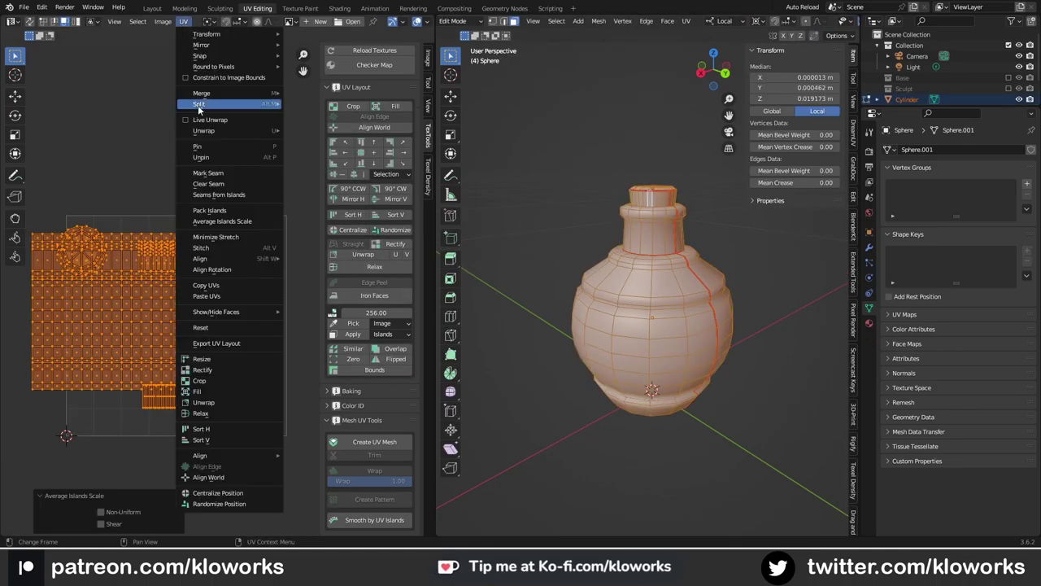
click(232, 277)
- Try stitching an edge of the round cap island under UV sync selection, then undo it
click(186, 294)
click(29, 22)
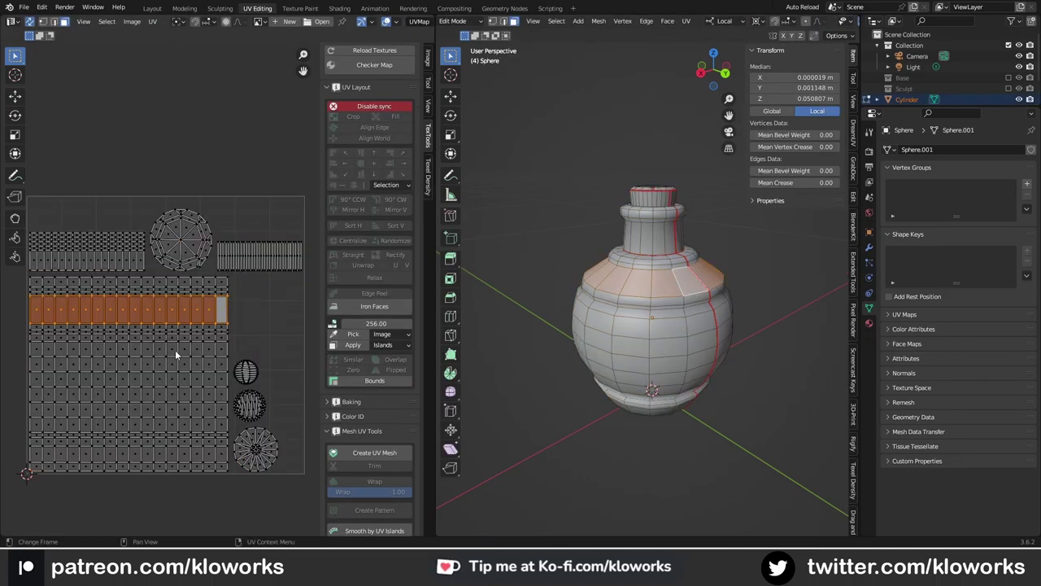
click(142, 269)
scroll(257, 254, up, 1)
scroll(194, 247, up, 2)
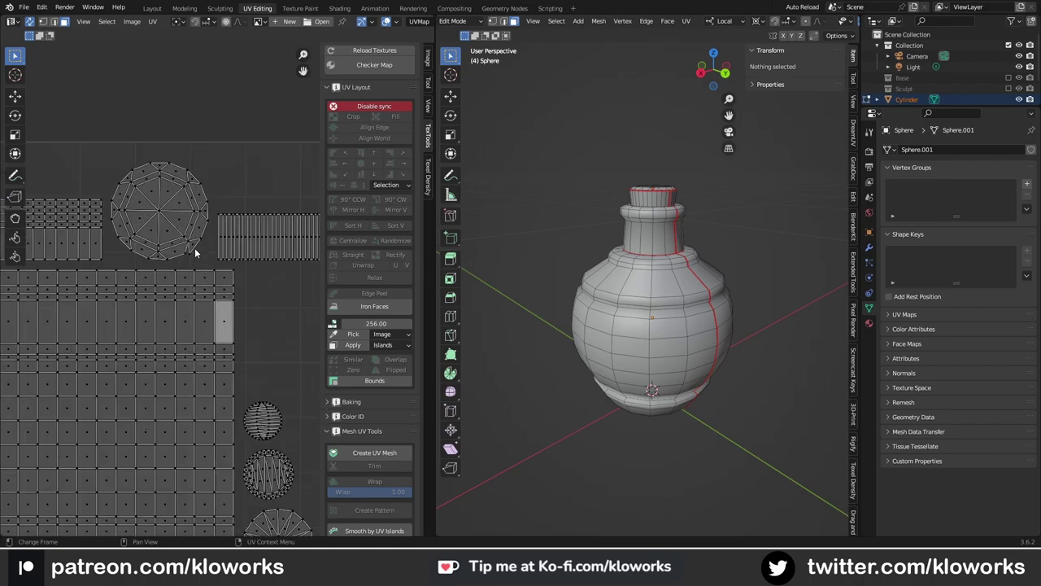
scroll(227, 282, up, 2)
scroll(232, 268, up, 1)
click(232, 263)
key(v)
key(ctrl+alt+z)
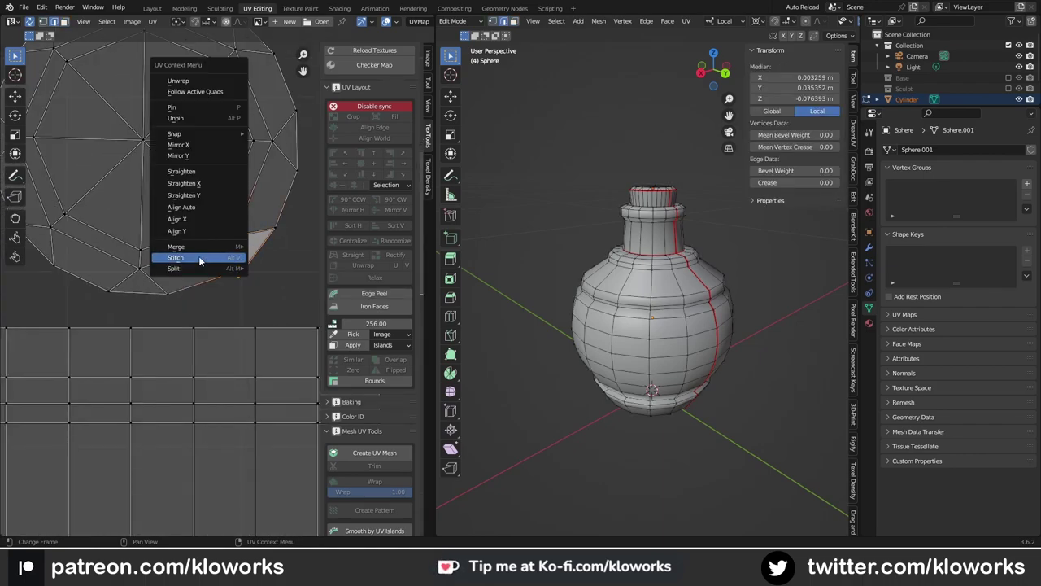
click(241, 272)
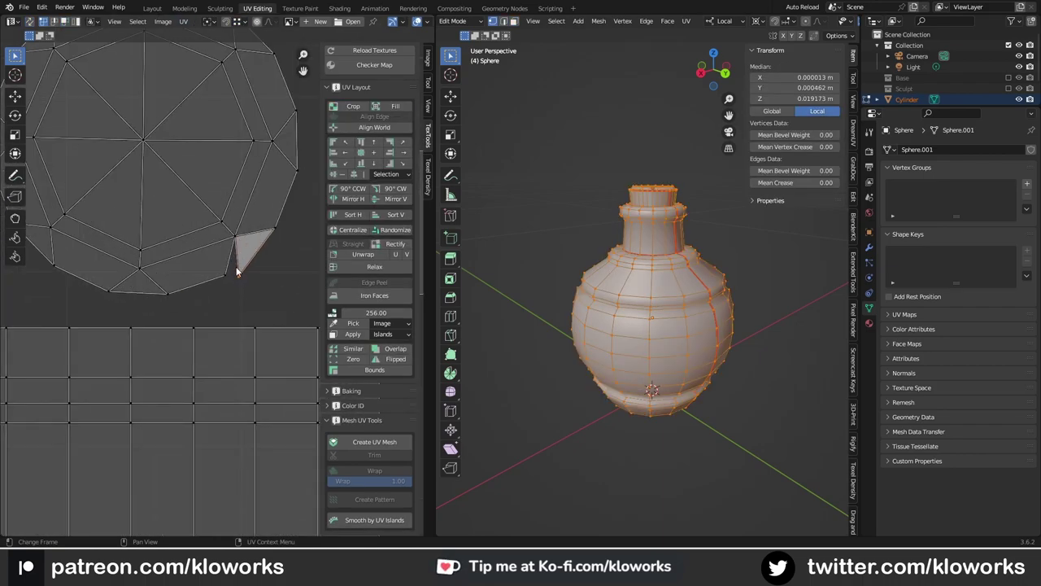
click(251, 267)
- Move the horizontal strip island and re-pack all UV islands into a new layout
scroll(250, 282, down, 3)
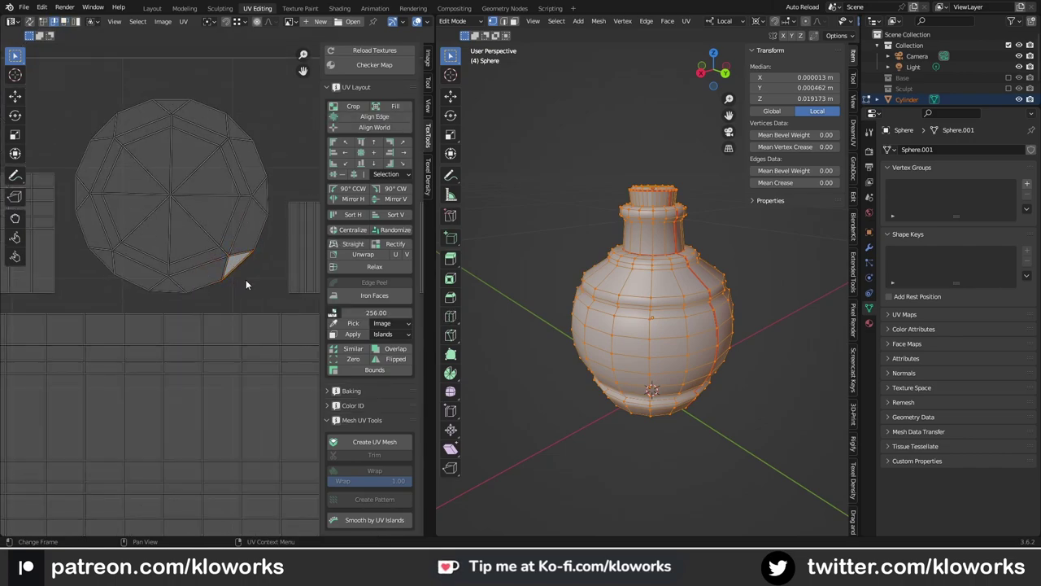
scroll(240, 283, down, 4)
scroll(260, 163, up, 3)
scroll(274, 283, down, 3)
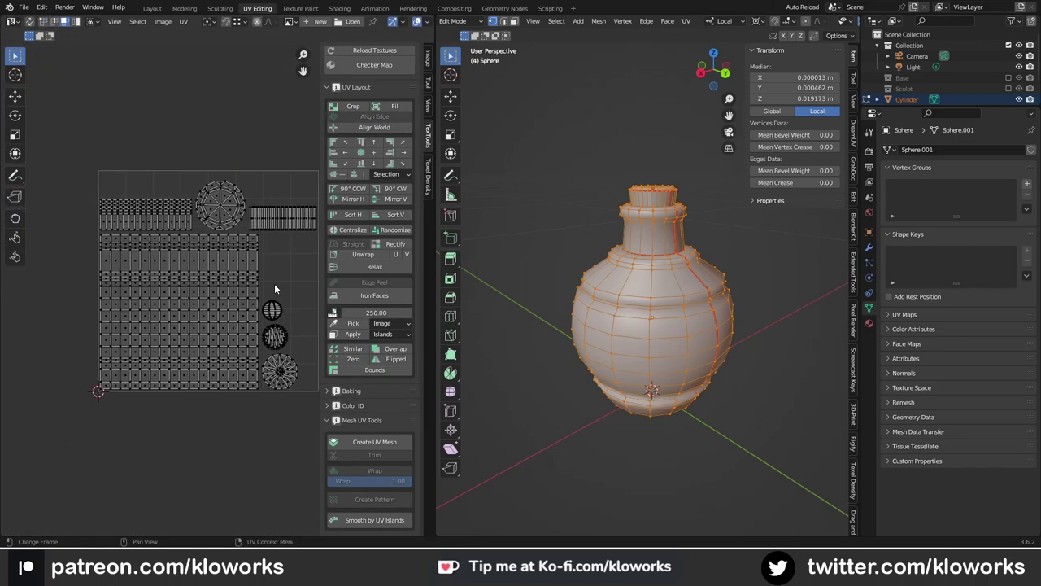
key(a)
click(265, 241)
scroll(257, 244, up, 1)
scroll(253, 246, up, 1)
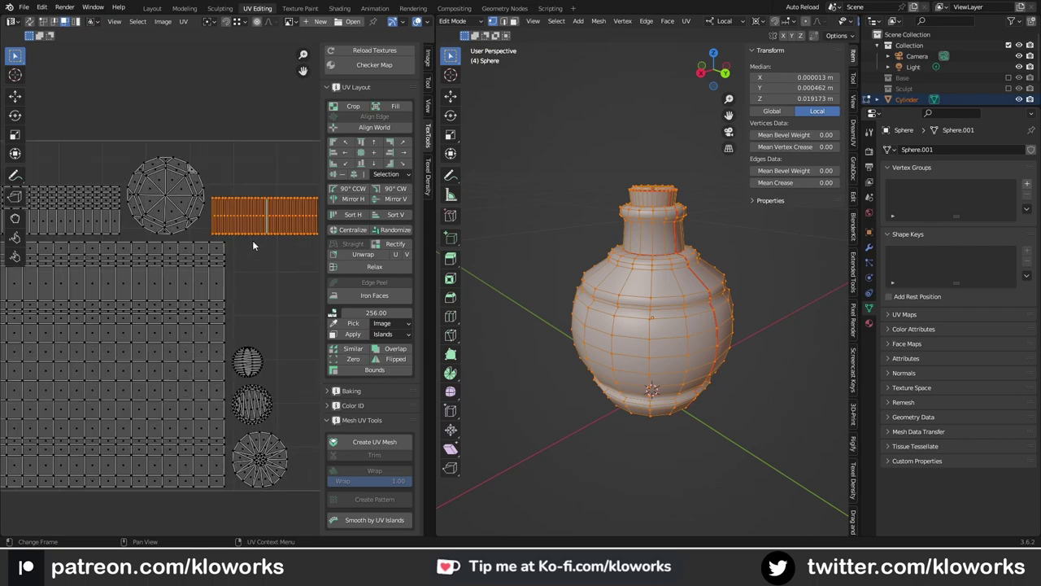
click(246, 244)
scroll(277, 252, down, 1)
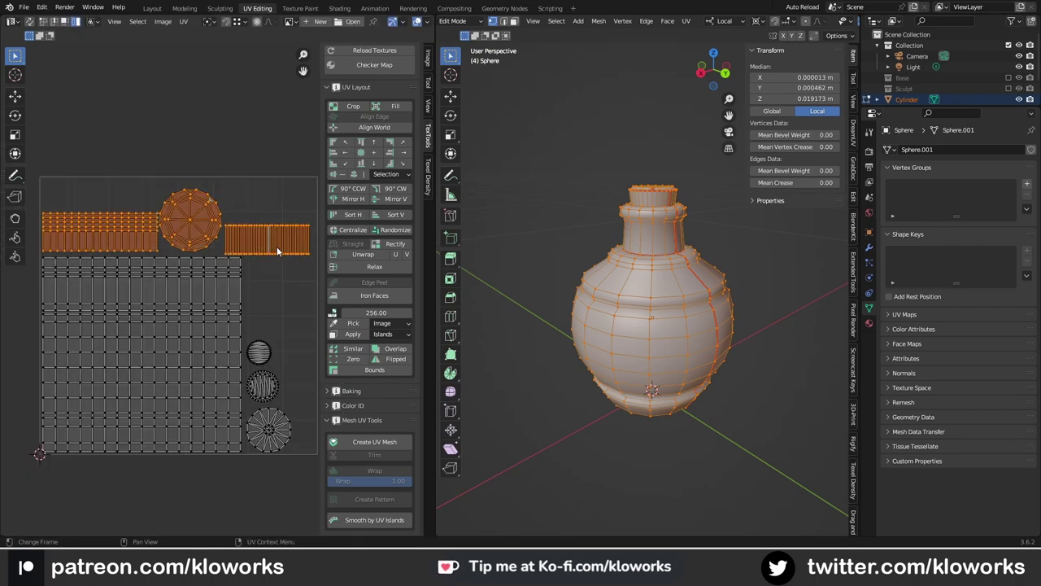
click(273, 243)
key(a)
key(ctrl+p)
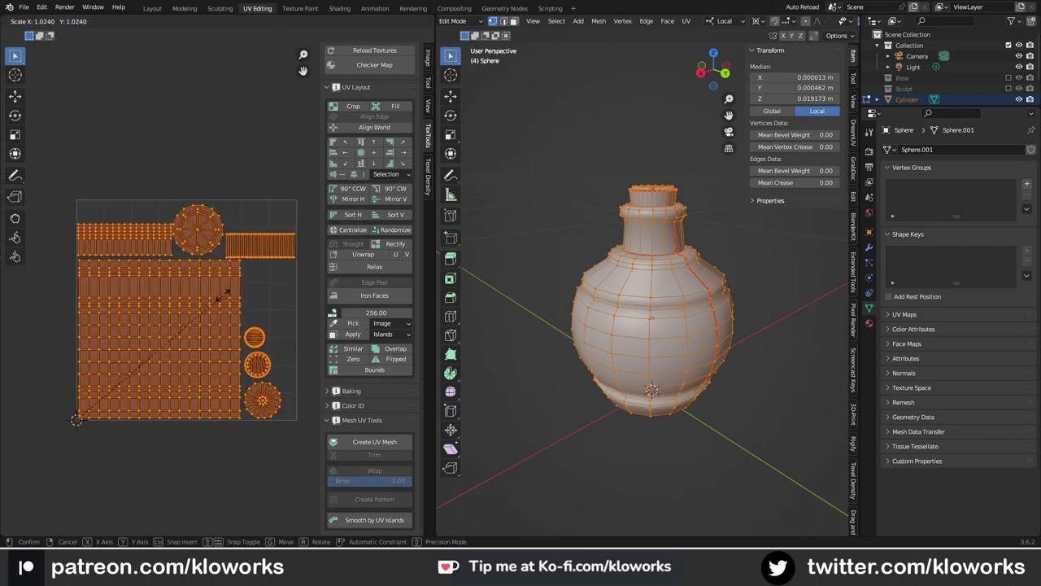
- Nudge the round island into place and rotate the top strip island by 135°
drag(204, 197, 205, 200)
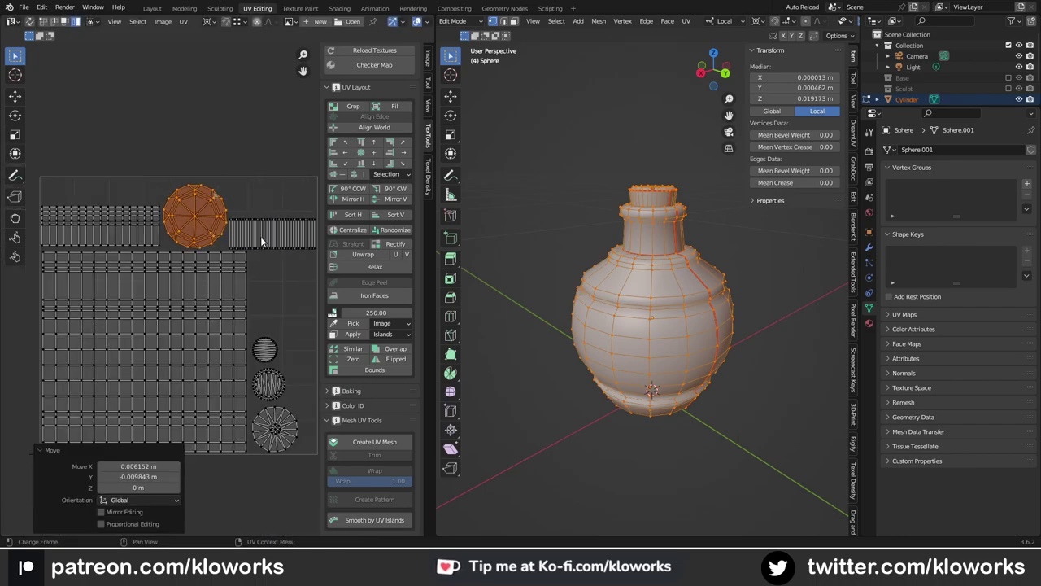
click(283, 240)
text(r135)
key(Return)
scroll(193, 425, down, 5)
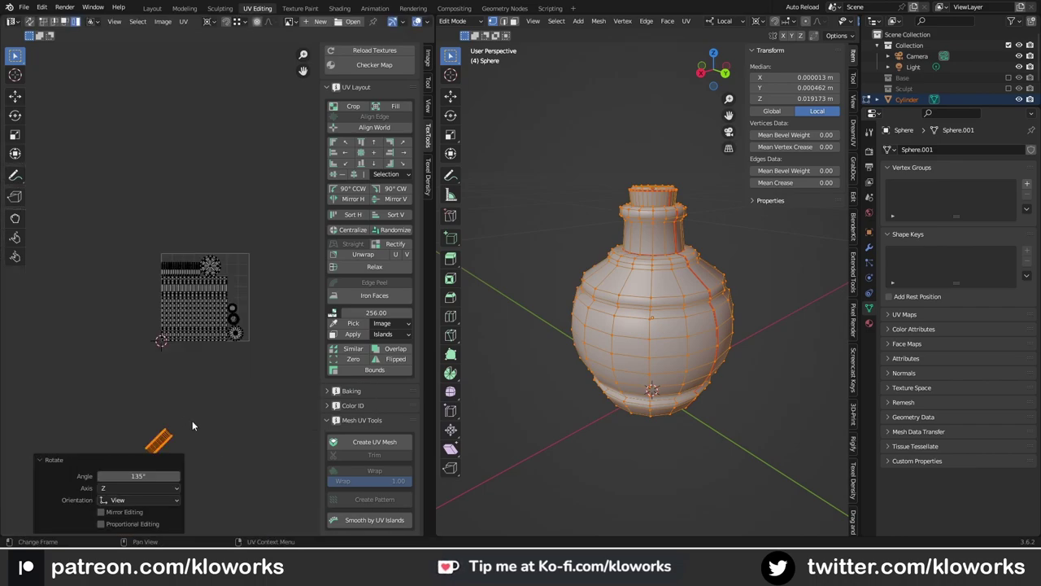
scroll(210, 228, up, 4)
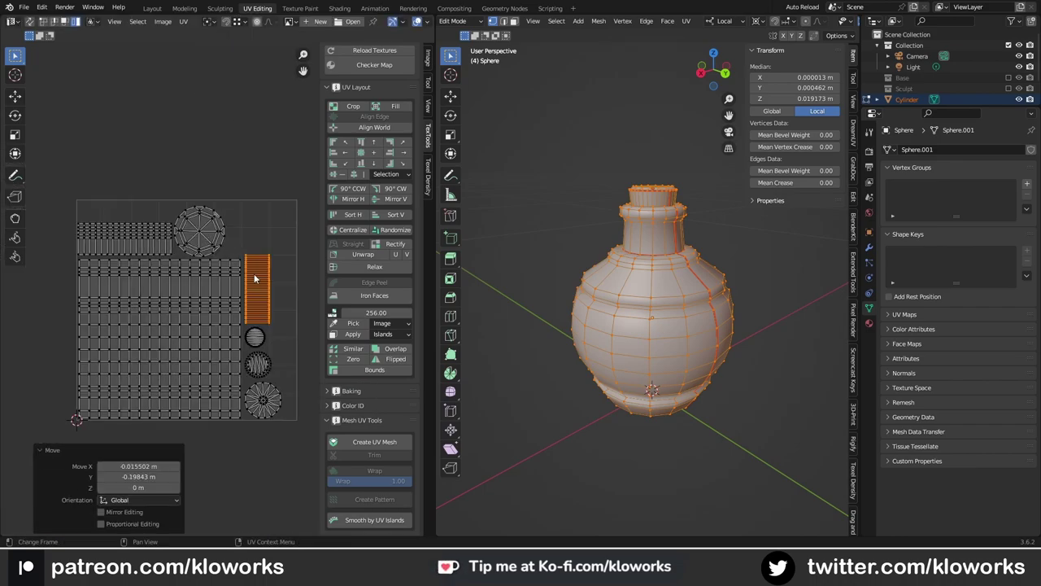
scroll(269, 255, up, 2)
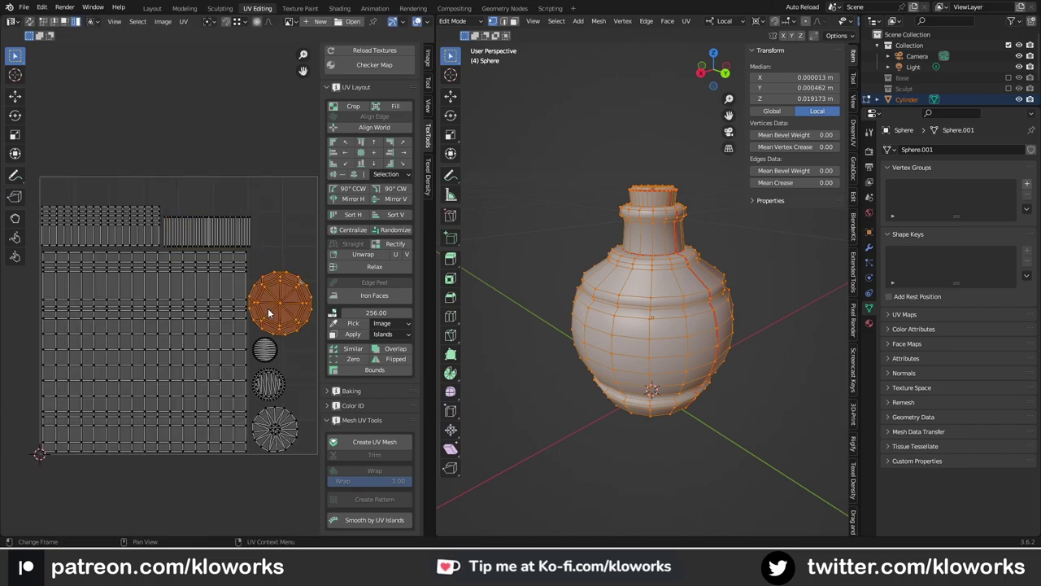
- Scale all islands around the 2D cursor to fill the UV square, then enlarge them slightly
drag(42, 190, 263, 414)
click(236, 21)
click(233, 73)
key(s)
click(214, 251)
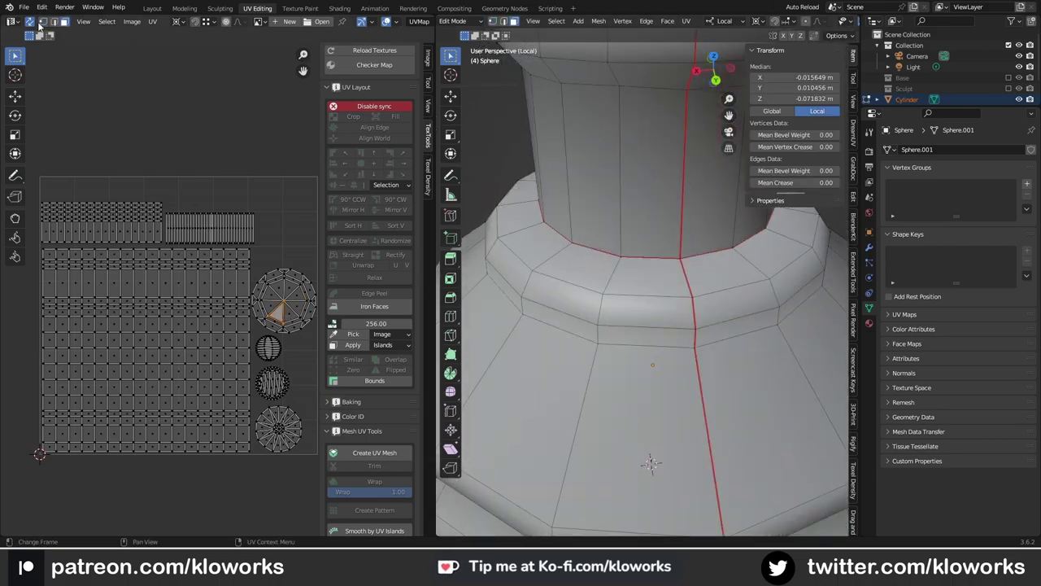
click(276, 301)
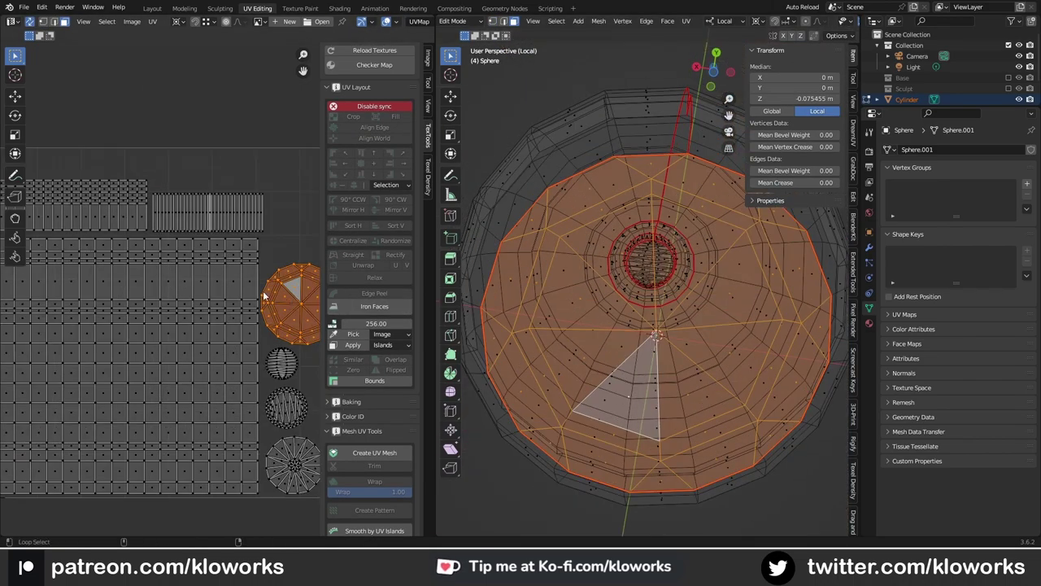
key(a)
key(s)
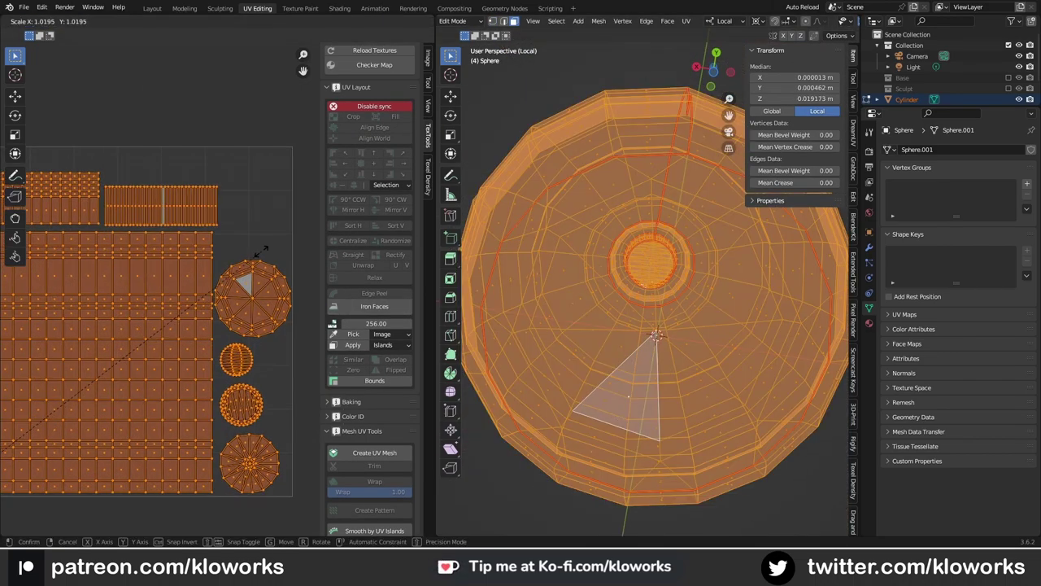
click(262, 250)
- Reposition the round top cap island along the right side of the UV layout
key(alt+a)
middle_drag(651, 285, 650, 203)
key(alt+z)
scroll(250, 296, up, 3)
scroll(284, 352, down, 3)
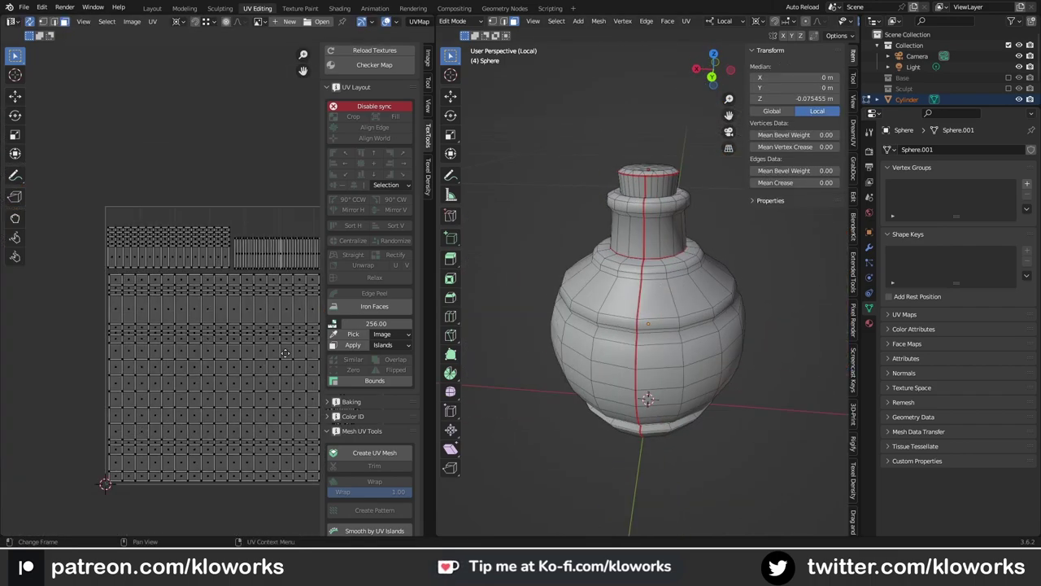
key(a)
key(g)
click(172, 294)
click(280, 245)
key(g)
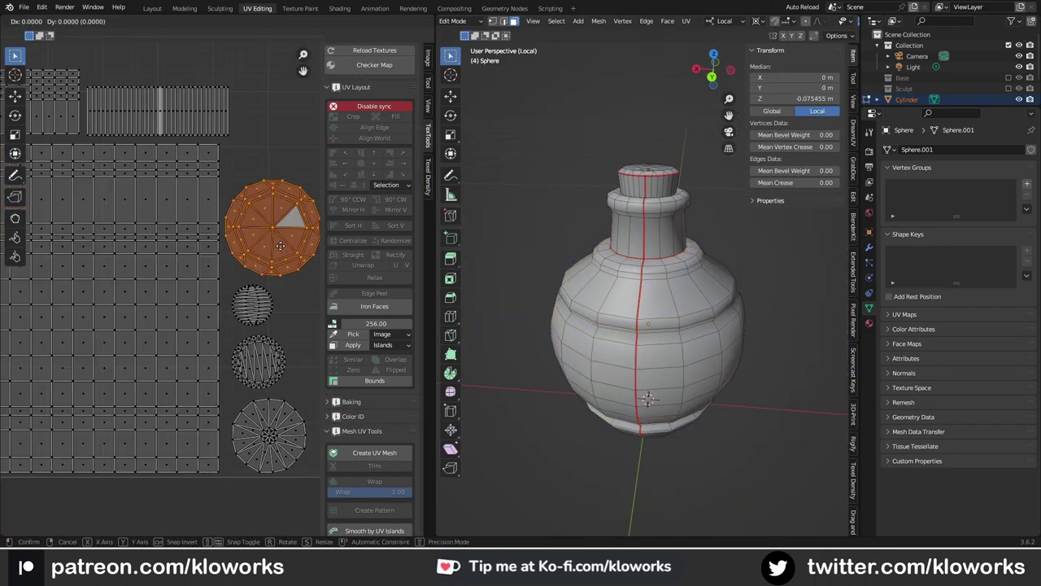
click(280, 246)
key(alt+a)
scroll(244, 410, up, 2)
- Bake the bottle's normal, ID and ambient occlusion maps from the high-poly model
scroll(243, 356, down, 5)
middle_drag(569, 244, 663, 247)
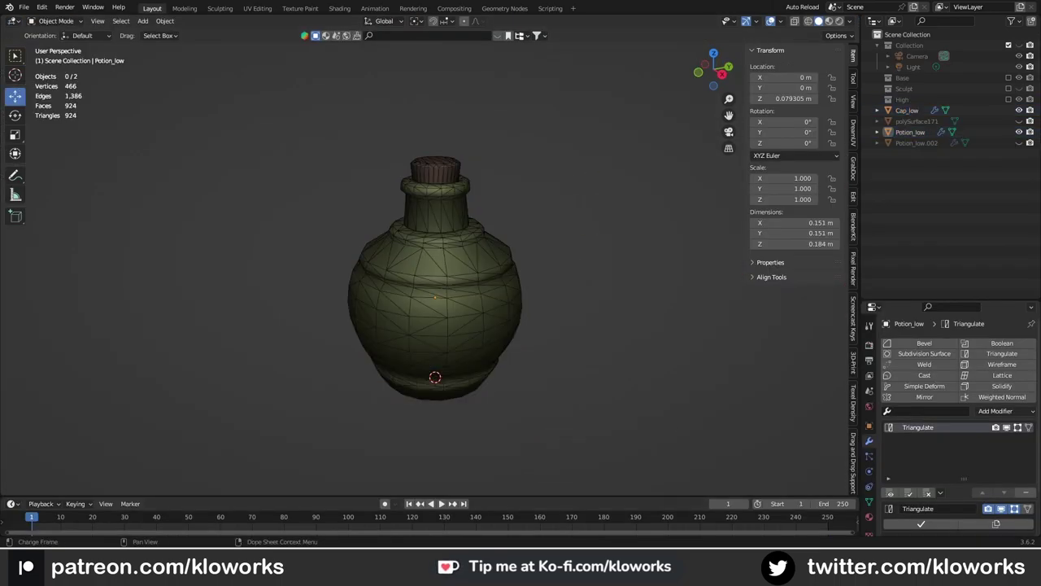
scroll(639, 363, down, 5)
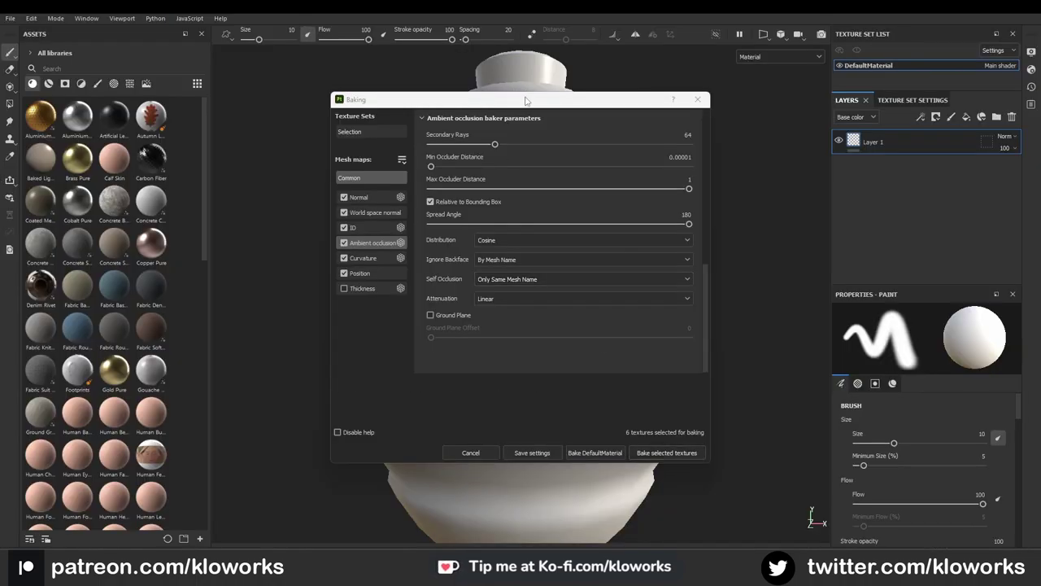
click(666, 452)
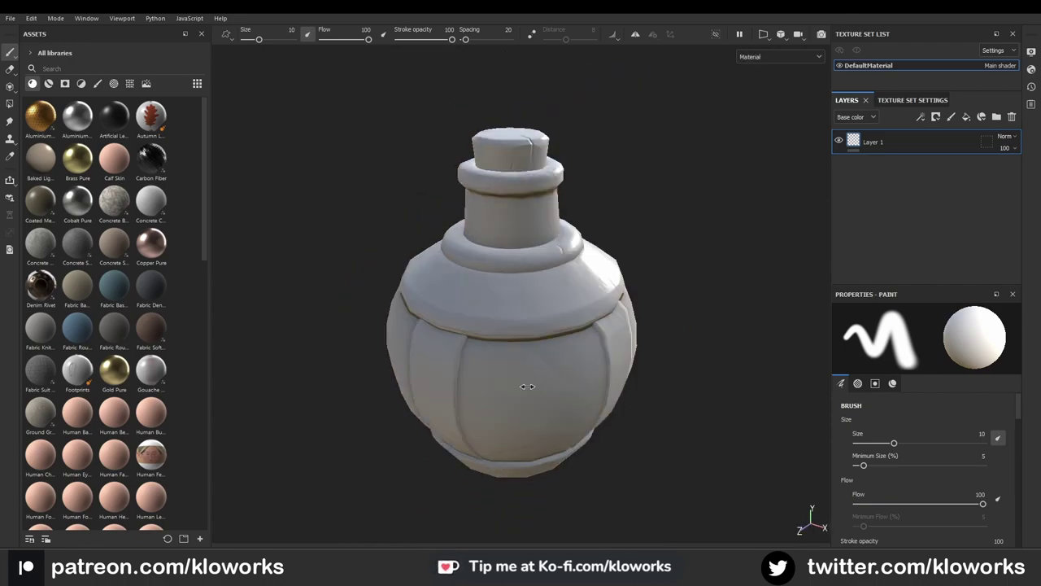
- Drop the Gold Pure and Bronze Armor materials onto the bottle's layer stack
alt+drag(713, 389, 503, 349)
scroll(503, 349, up, 3)
alt+drag(485, 293, 634, 369)
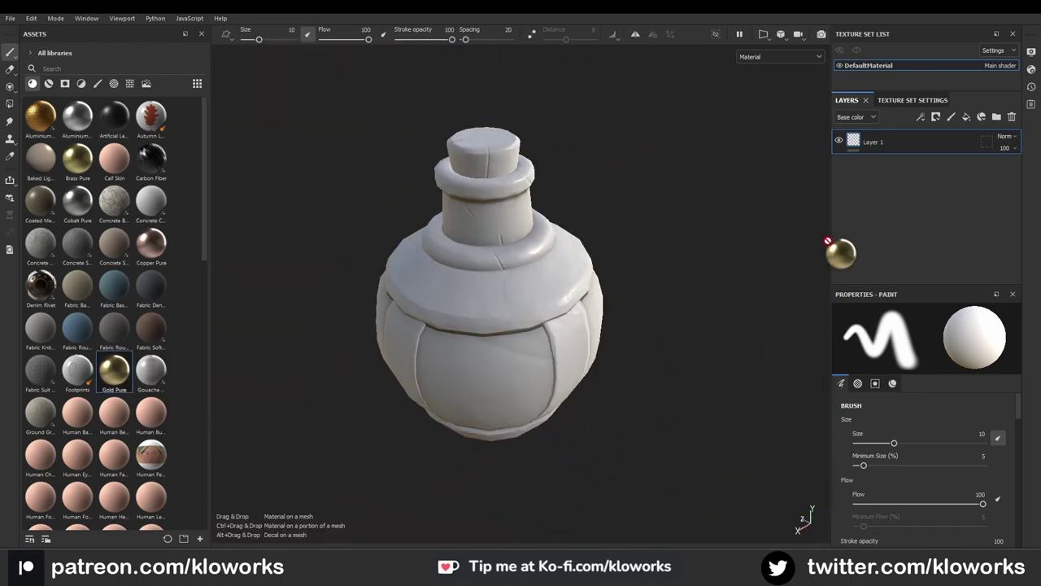
drag(827, 241, 850, 158)
click(48, 83)
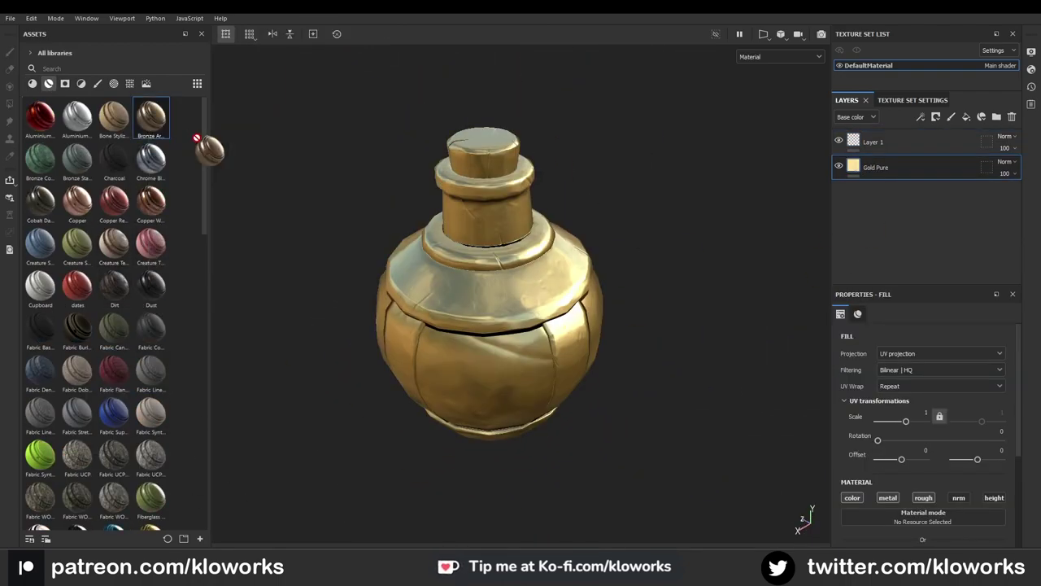
drag(148, 135, 894, 154)
- Hide Bronze Armor, add a Gold Armor material layer and hide it too
click(839, 165)
scroll(184, 251, down, 5)
drag(153, 154, 872, 174)
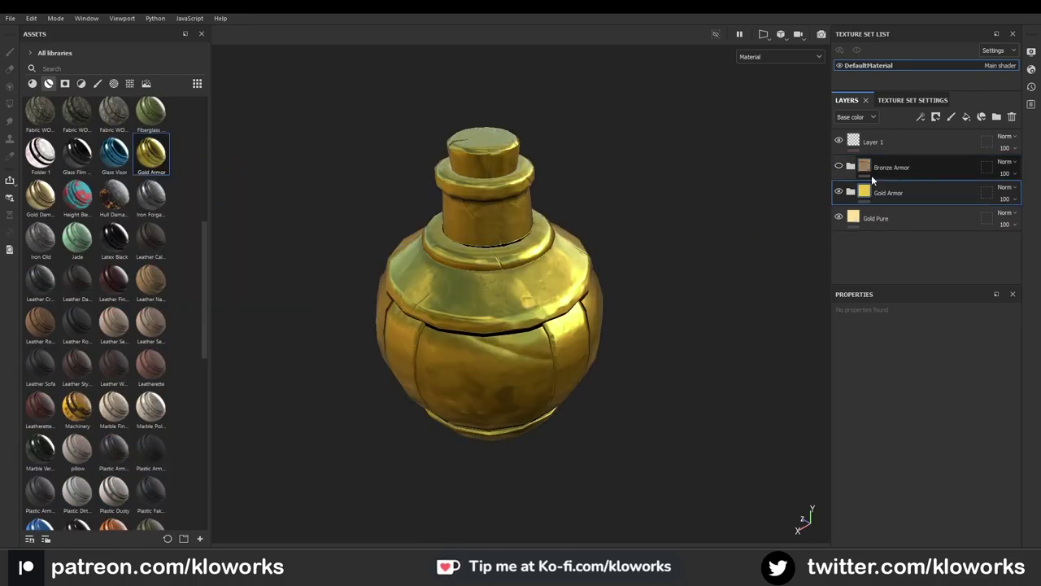
click(839, 192)
scroll(565, 265, up, 5)
alt+drag(566, 266, 577, 193)
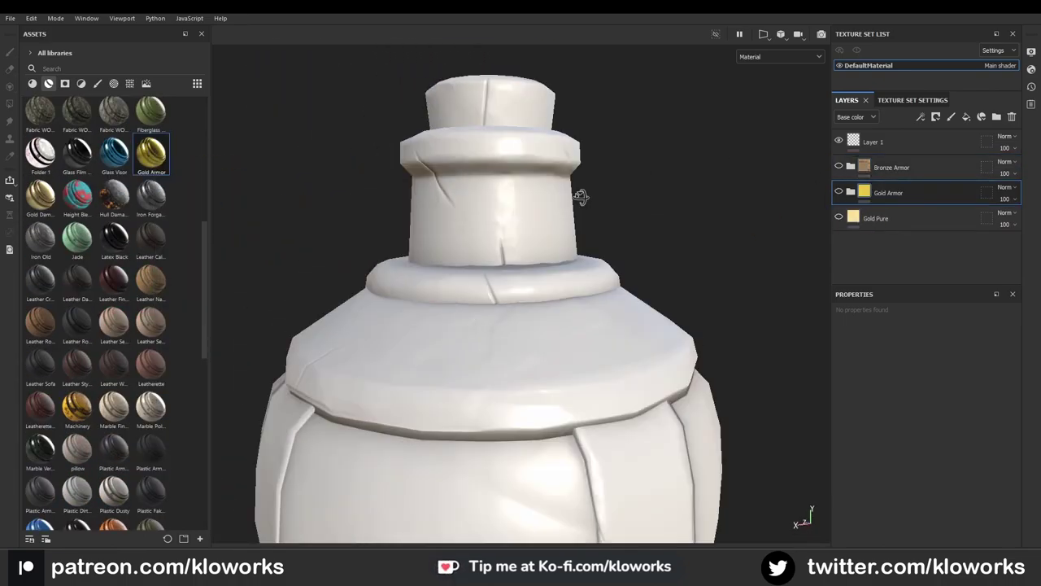
scroll(497, 301, up, 2)
scroll(488, 300, down, 2)
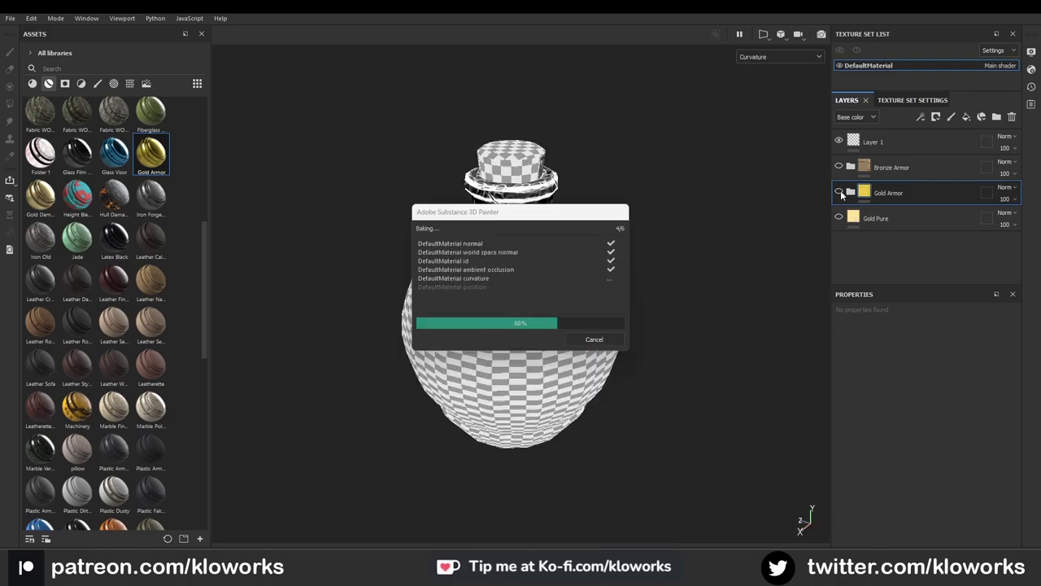
- Add a fill layer with dark green #24371F base colour for the glass
click(594, 339)
click(982, 116)
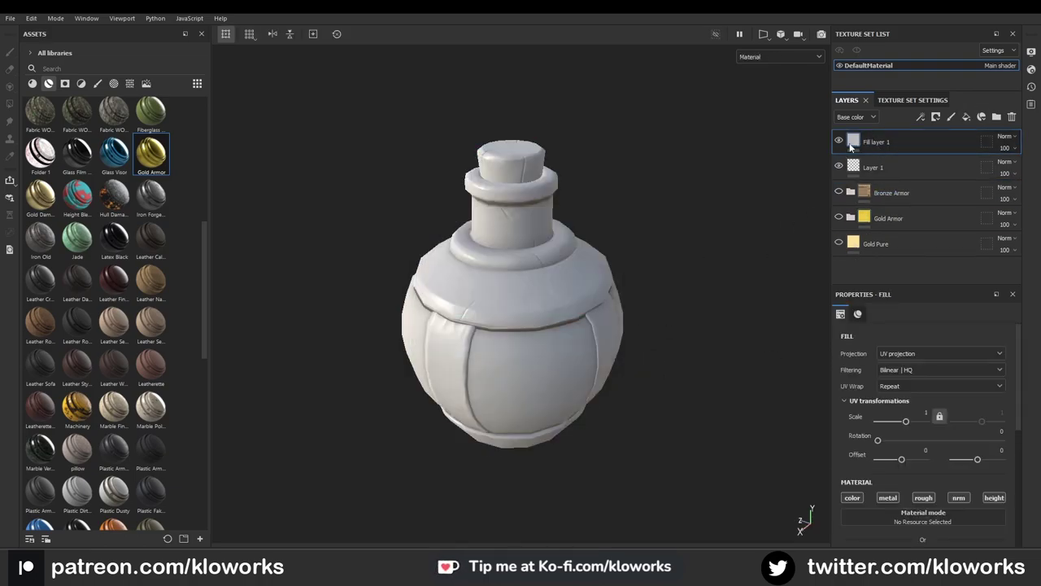
click(976, 344)
click(940, 375)
click(867, 394)
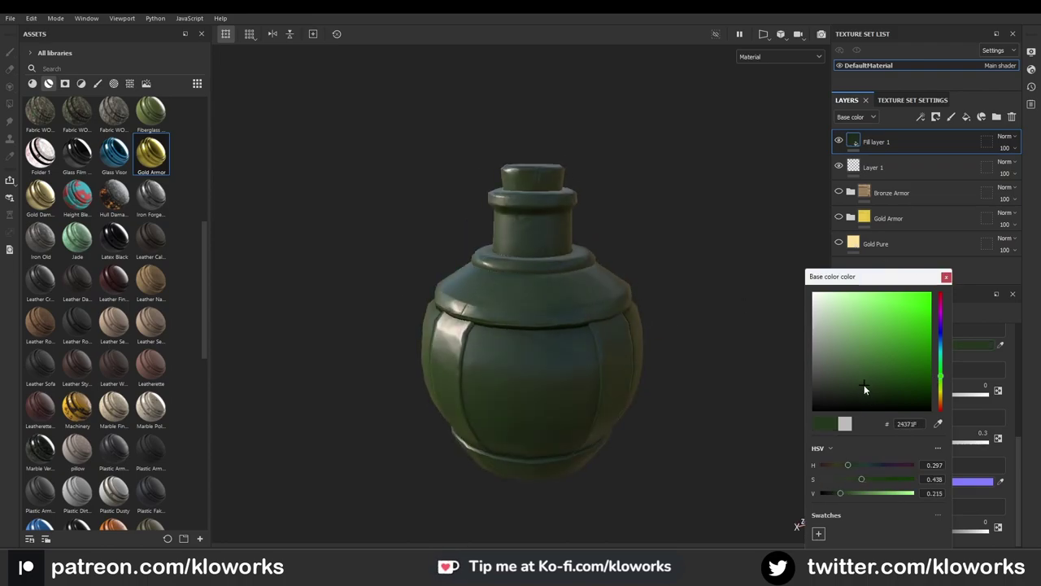
click(632, 260)
alt+drag(632, 261, 656, 349)
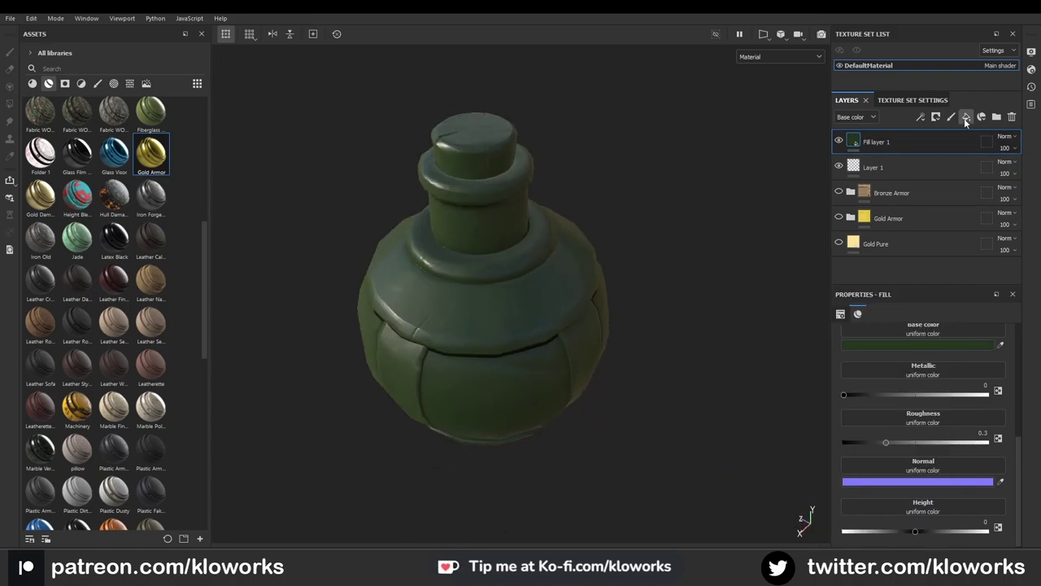
- Add an orange #AA541F fill layer with a colour-selection mask, grouping the green fill into a masked folder
click(965, 118)
click(919, 344)
click(892, 332)
click(879, 143)
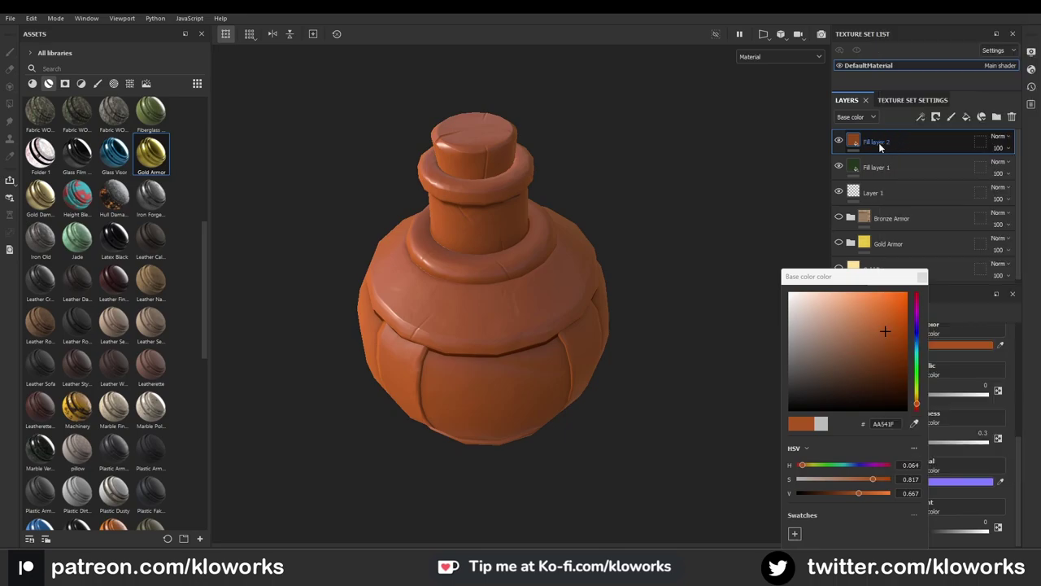
right_click(878, 143)
click(940, 45)
click(897, 180)
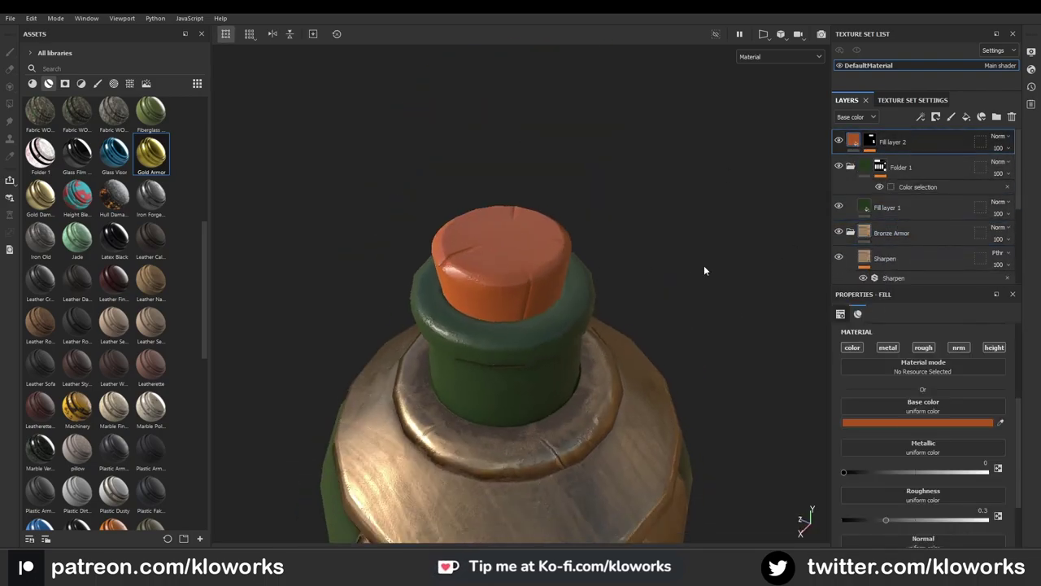
- Add a colour-selection mask to the new folder and duplicate the orange cork fill layer
right_click(879, 139)
click(969, 45)
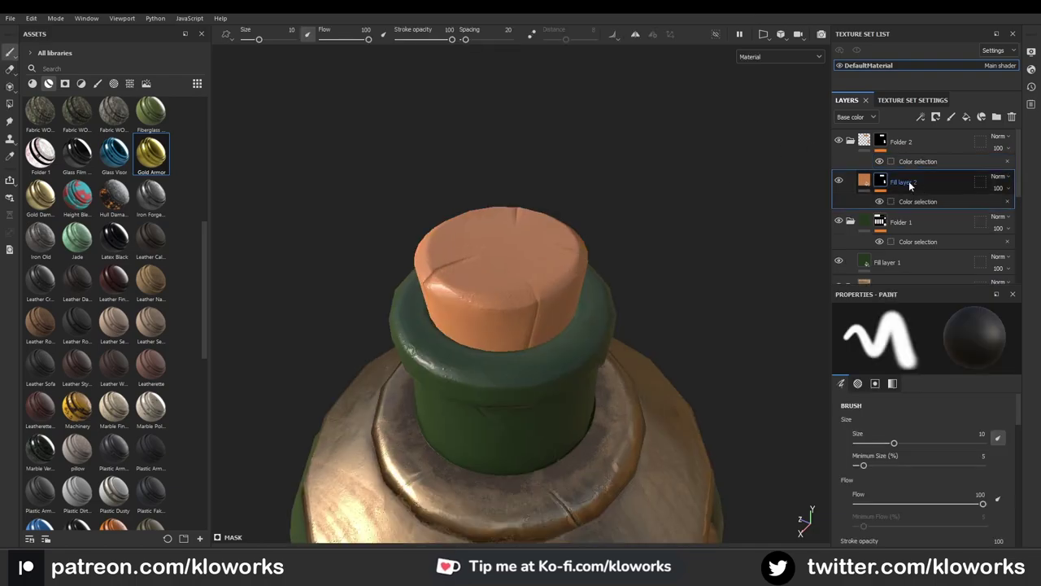
right_click(890, 167)
click(925, 242)
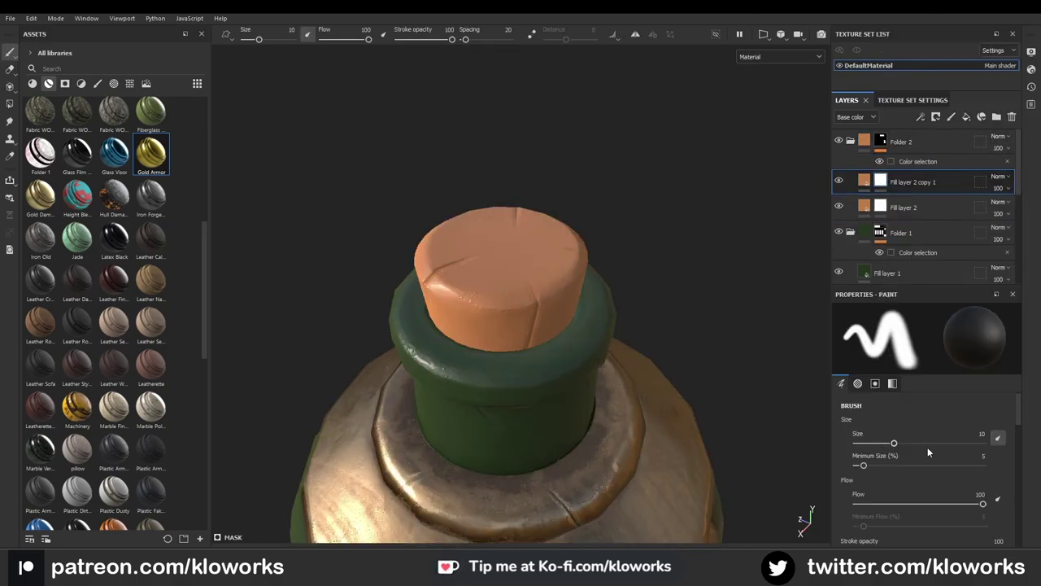
click(932, 454)
- Fill the copy's mask with Grunge Dirt Splats, raising its balance and contrast slightly
right_click(883, 186)
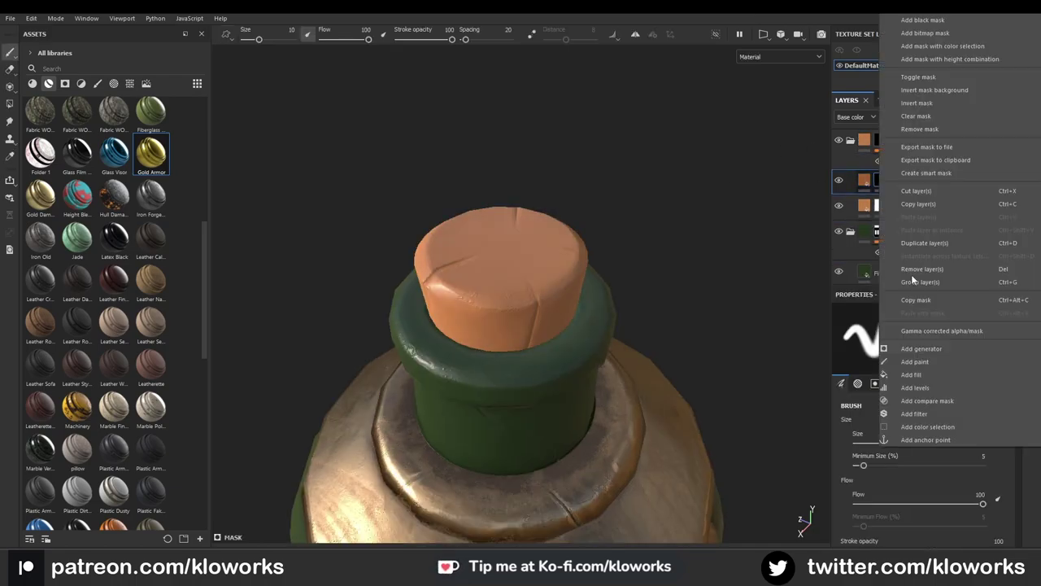
click(911, 274)
click(922, 346)
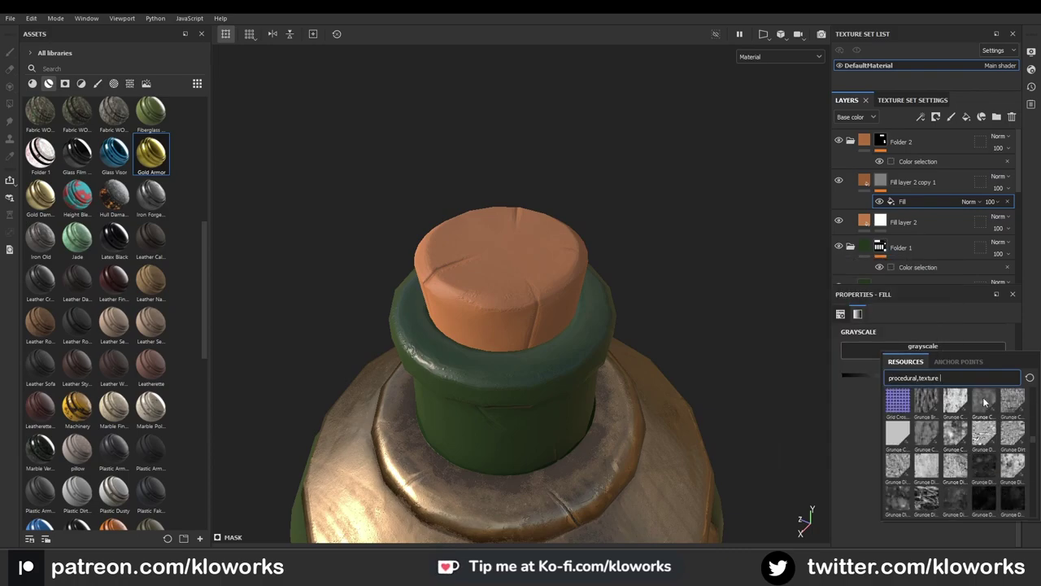
click(927, 465)
alt+drag(520, 199, 554, 196)
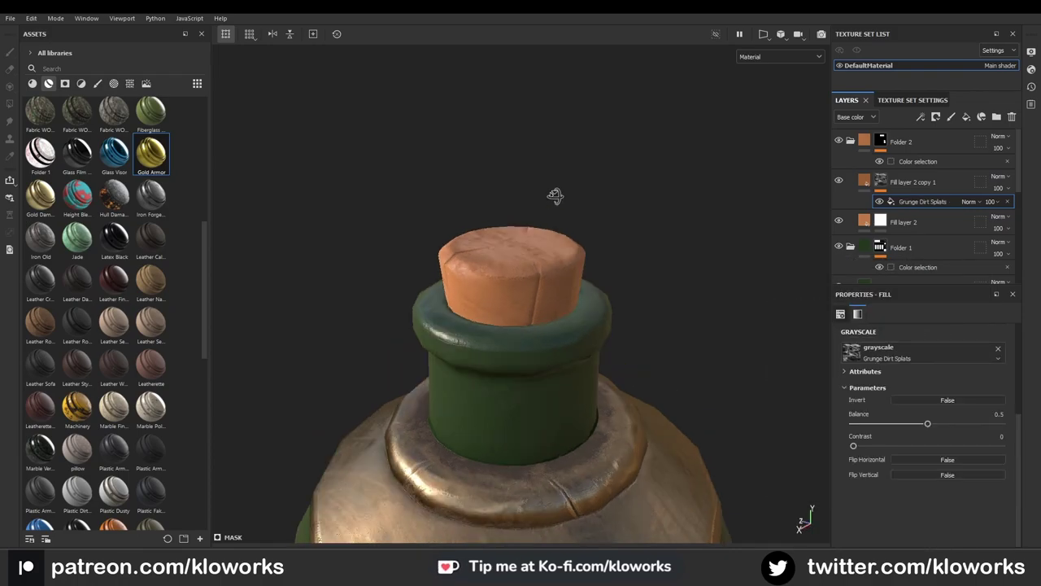
drag(927, 423, 958, 422)
drag(853, 445, 874, 446)
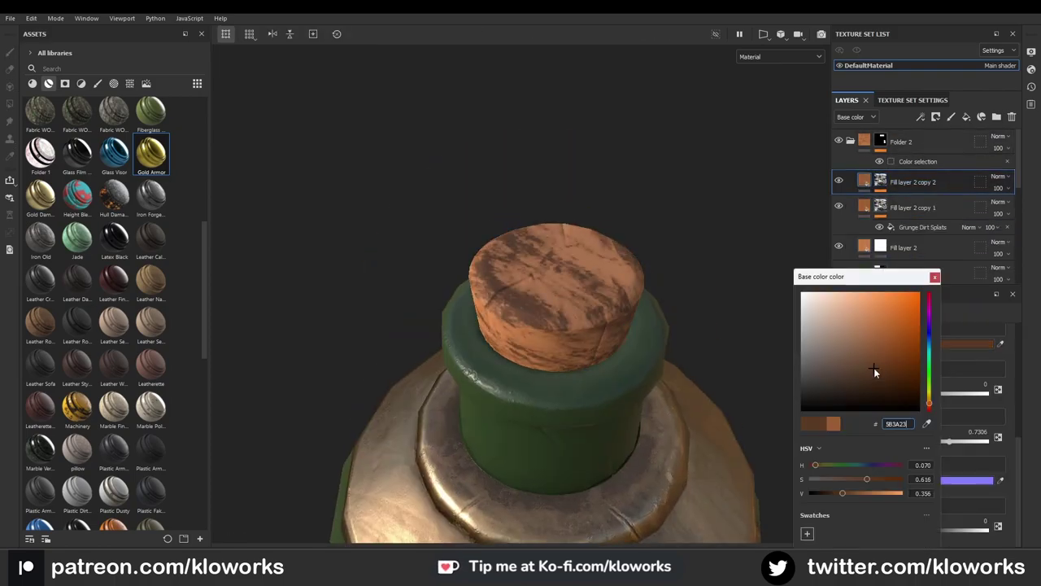
- Give the darker brown cork layer a mask driven by a Dirt generator
right_click(990, 207)
click(946, 343)
click(938, 426)
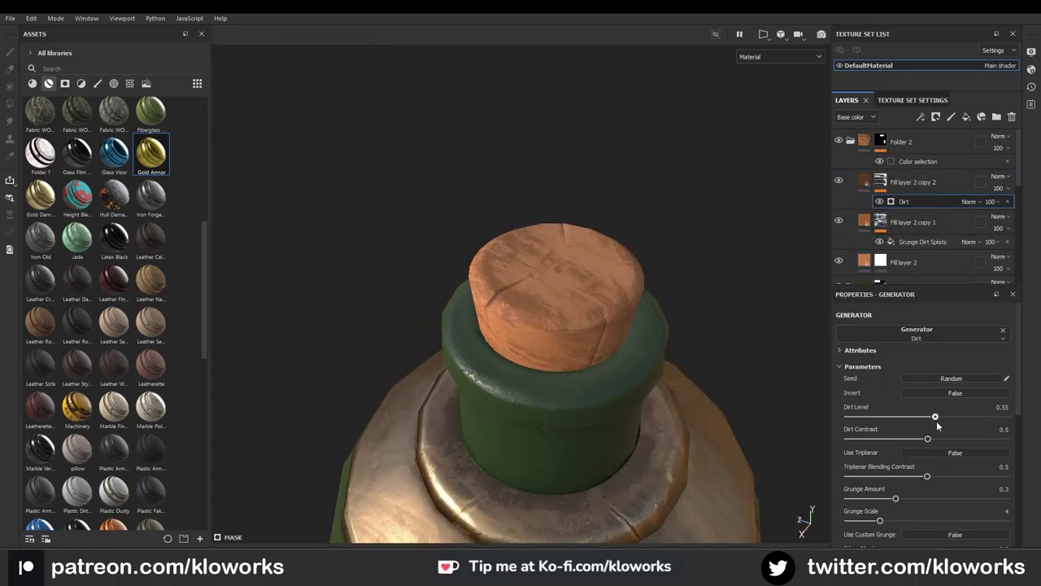
scroll(919, 444, down, 1)
drag(879, 455, 833, 460)
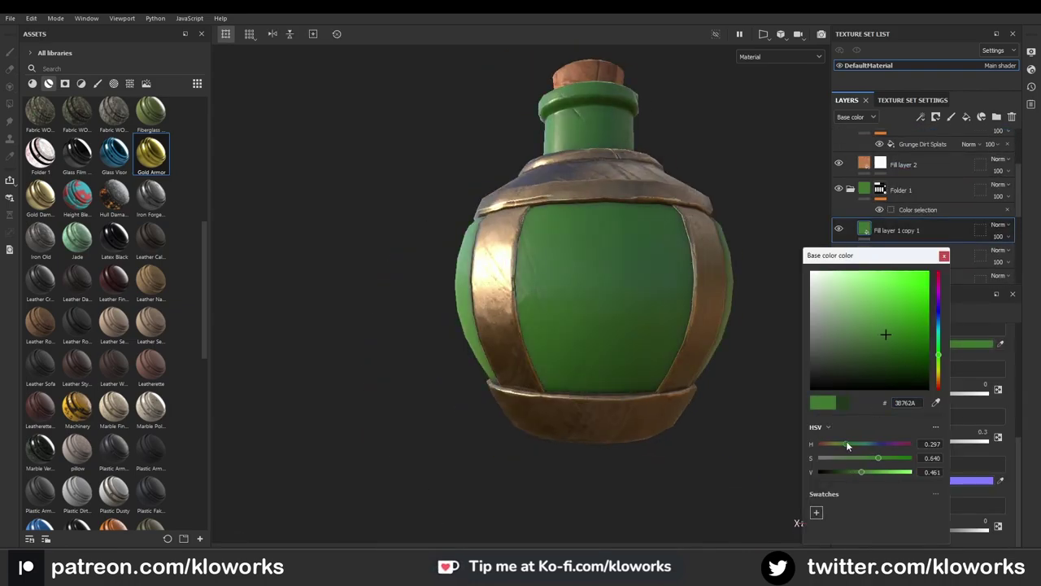
- Confirm the brighter green and give its layer copy a black mask with a 3D Linear Gradient generator
click(944, 255)
right_click(980, 230)
click(935, 34)
right_click(914, 222)
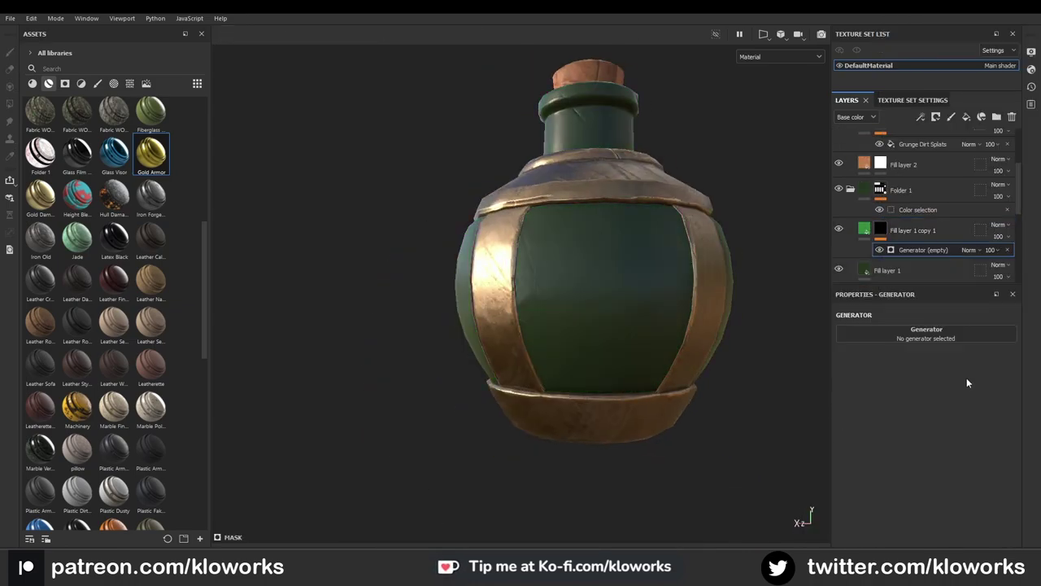
click(960, 333)
click(929, 371)
alt+click(880, 231)
key(1)
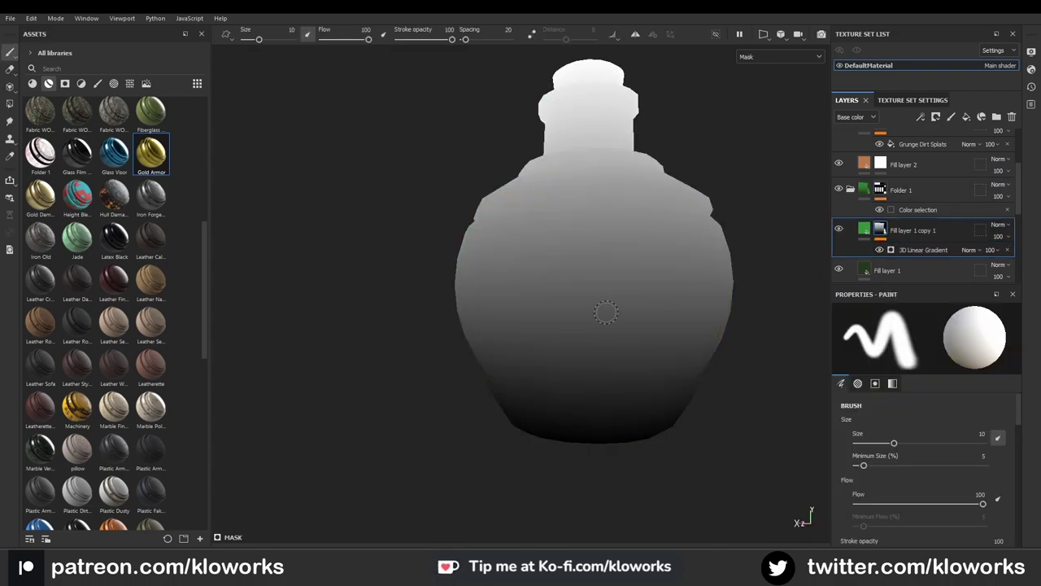
- Invert the gradient so the base is bright, raise its balance, and darken it with a Levels adjustment
click(922, 250)
drag(929, 402, 948, 403)
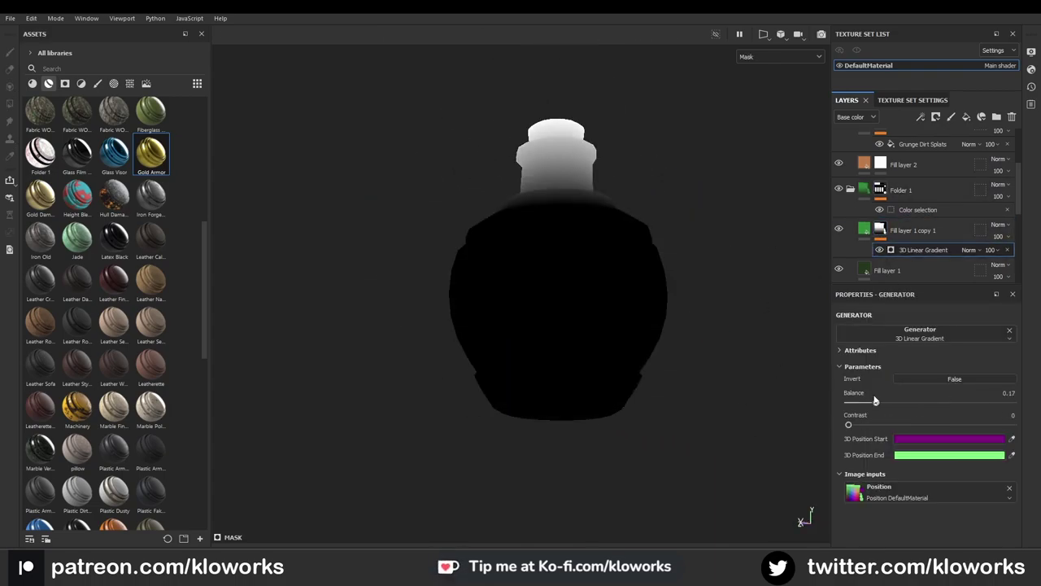
key(m)
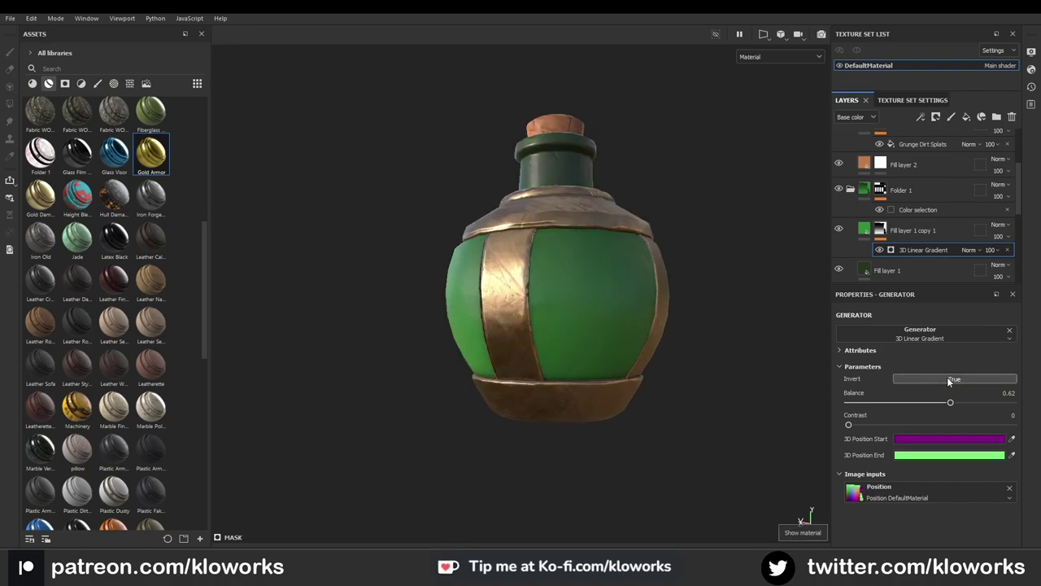
click(955, 378)
drag(950, 403, 849, 425)
key(m)
drag(958, 402, 959, 404)
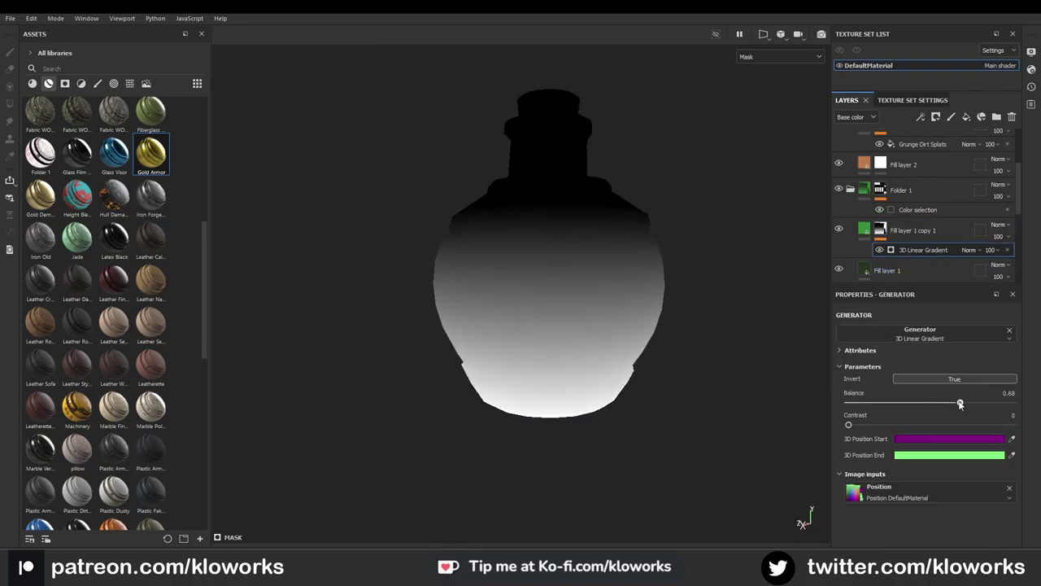
right_click(895, 249)
click(941, 417)
drag(935, 340, 988, 343)
key(m)
- Duplicate the base green glass layer and make the copy a dark green
click(895, 252)
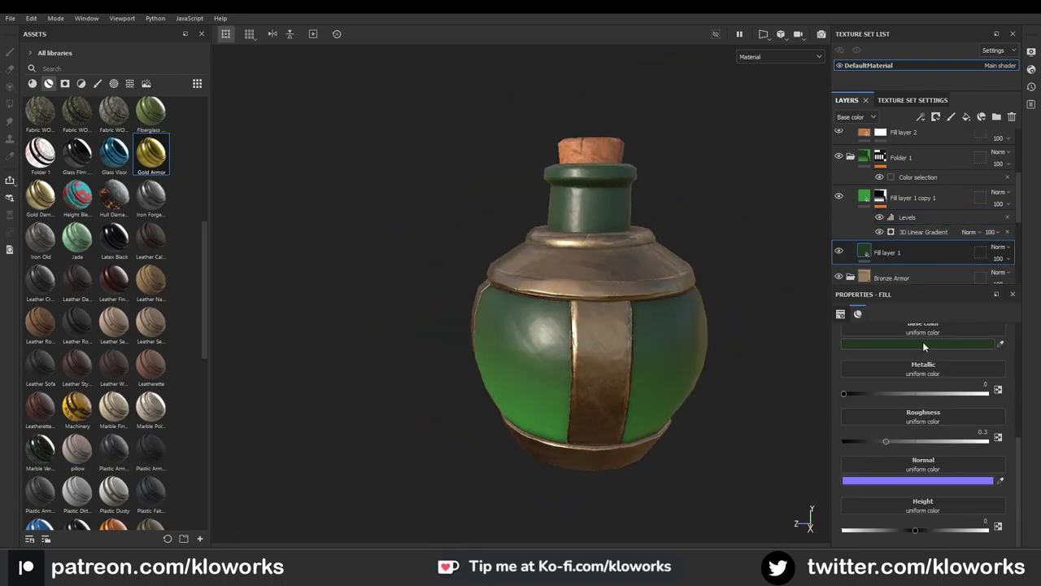
click(923, 345)
click(885, 254)
key(ctrl+d)
click(922, 343)
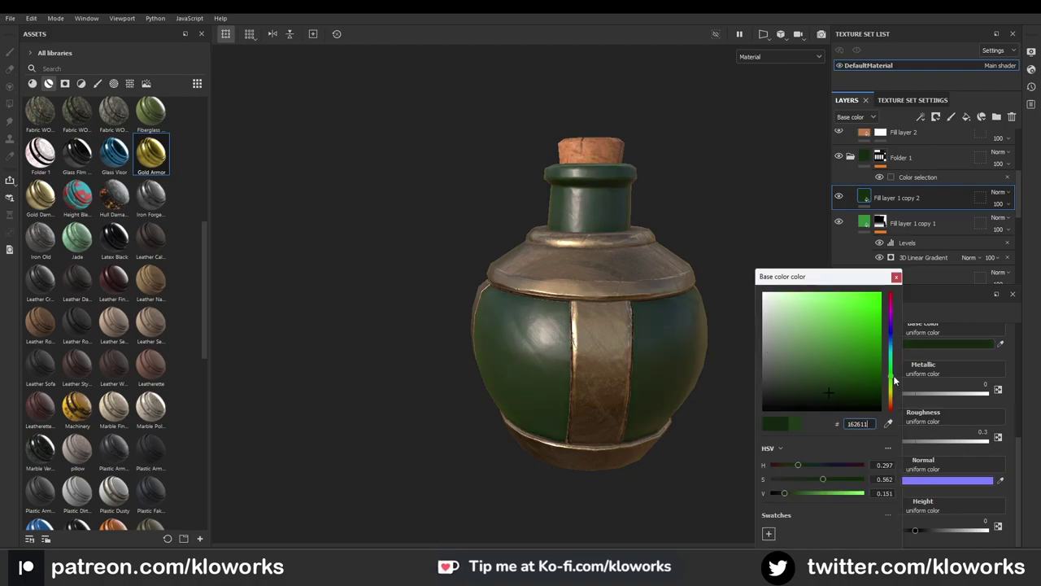
click(916, 197)
- Mask the dark green copy with a 3D Linear Gradient confined toward the neck, then add a new fill layer
right_click(916, 197)
click(944, 32)
right_click(880, 198)
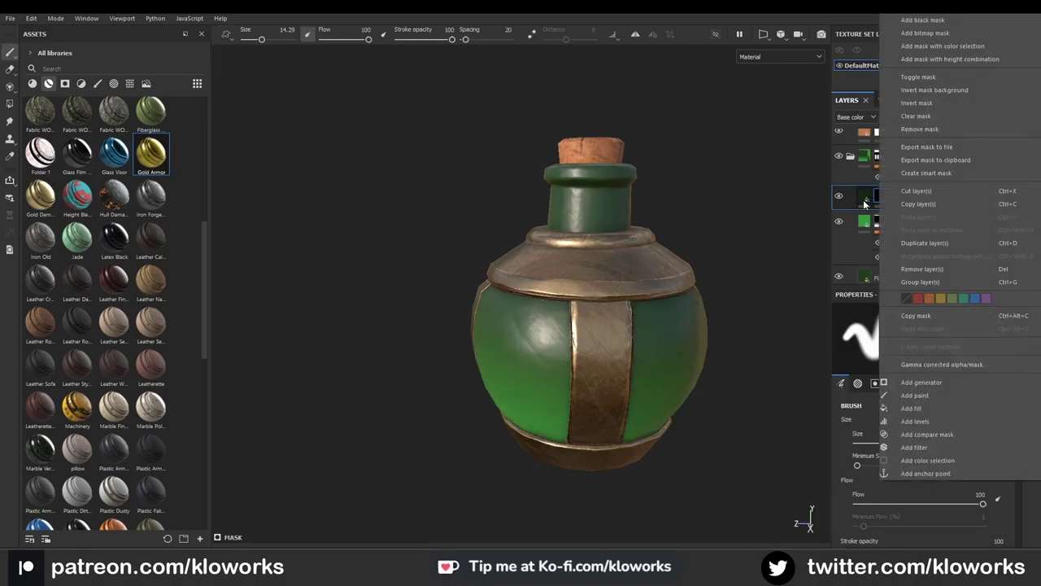
click(935, 391)
click(930, 369)
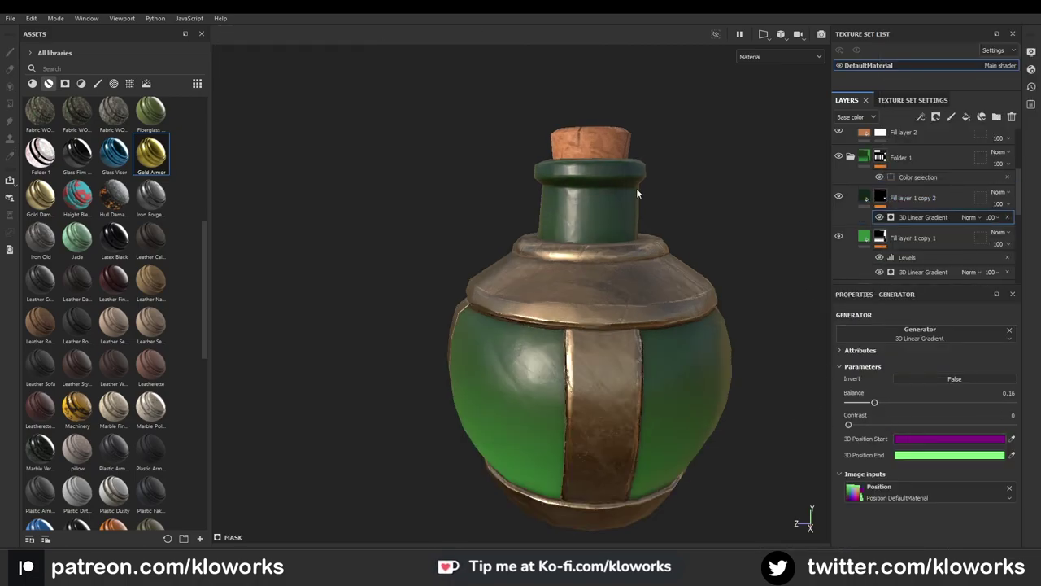
drag(847, 403, 868, 403)
alt+drag(634, 268, 686, 256)
scroll(686, 256, up, 3)
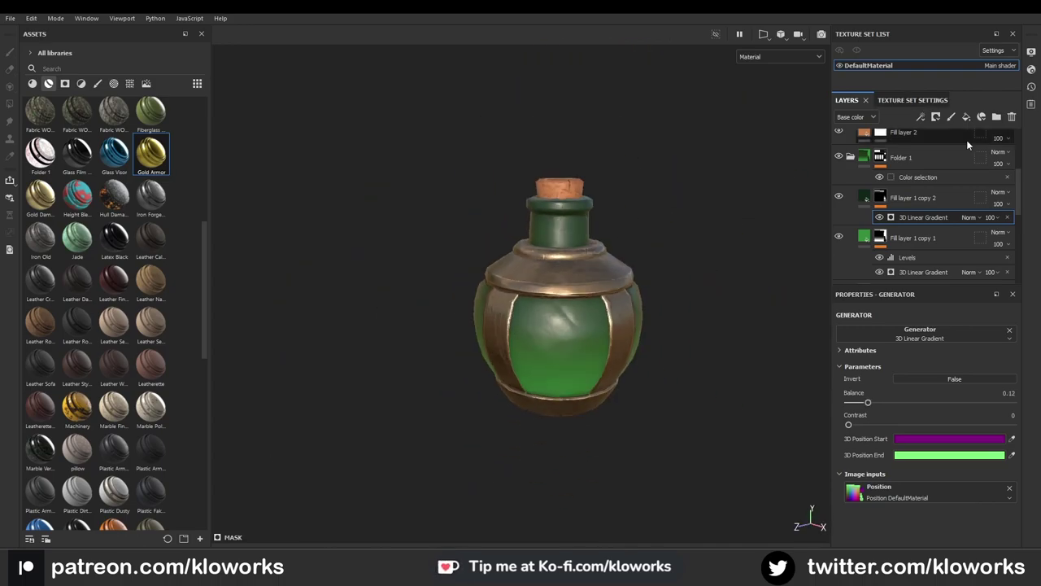
click(893, 143)
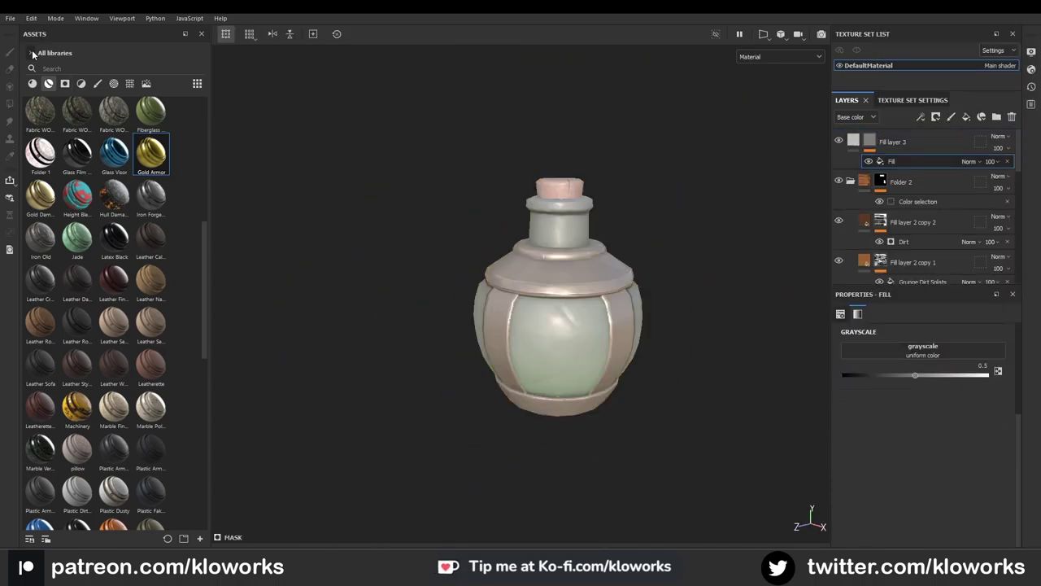
click(968, 422)
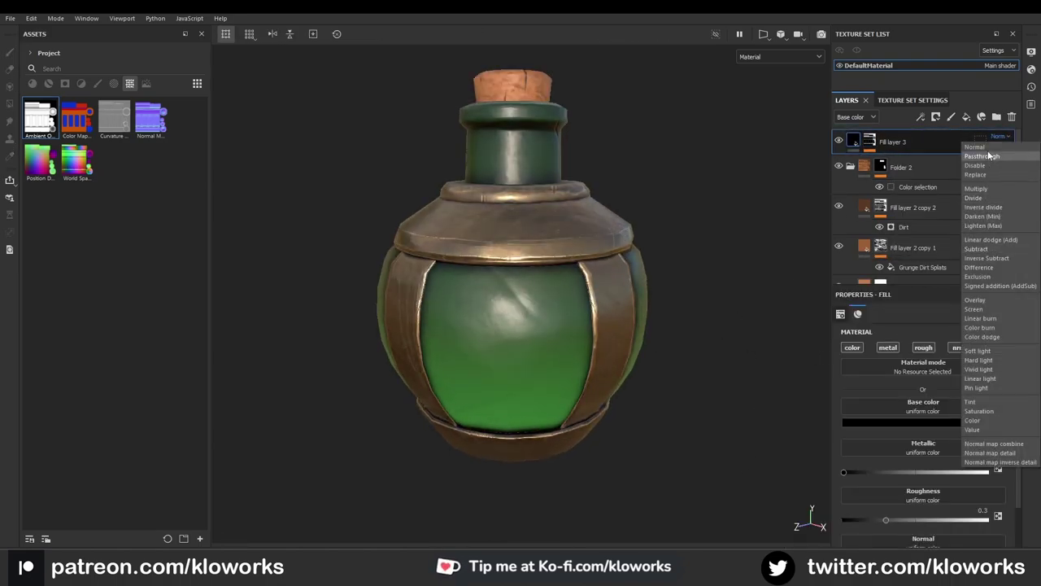
- Set the new fill layer to Multiply blending with a grey base colour
click(976, 188)
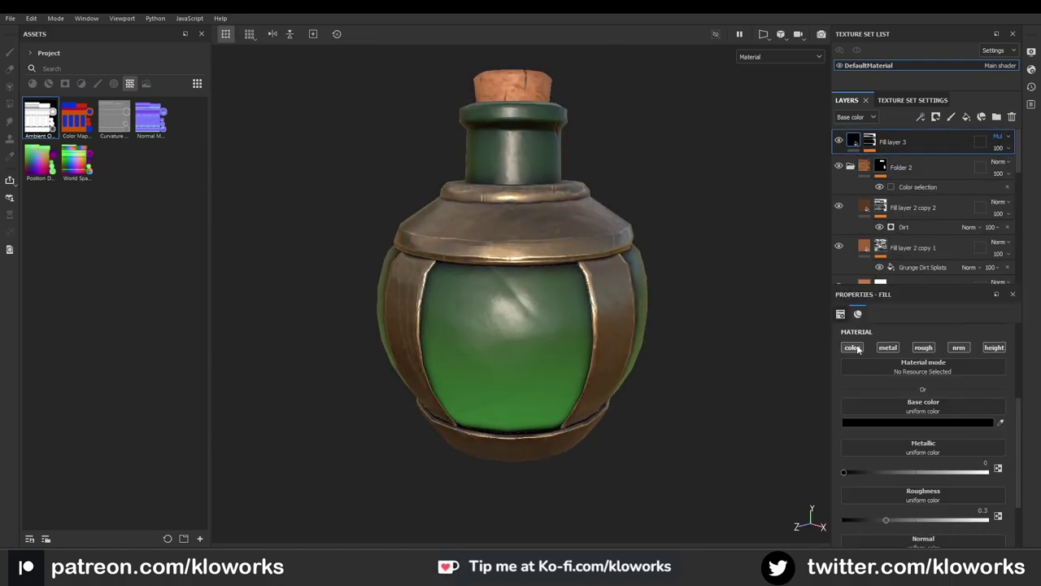
click(901, 422)
click(738, 326)
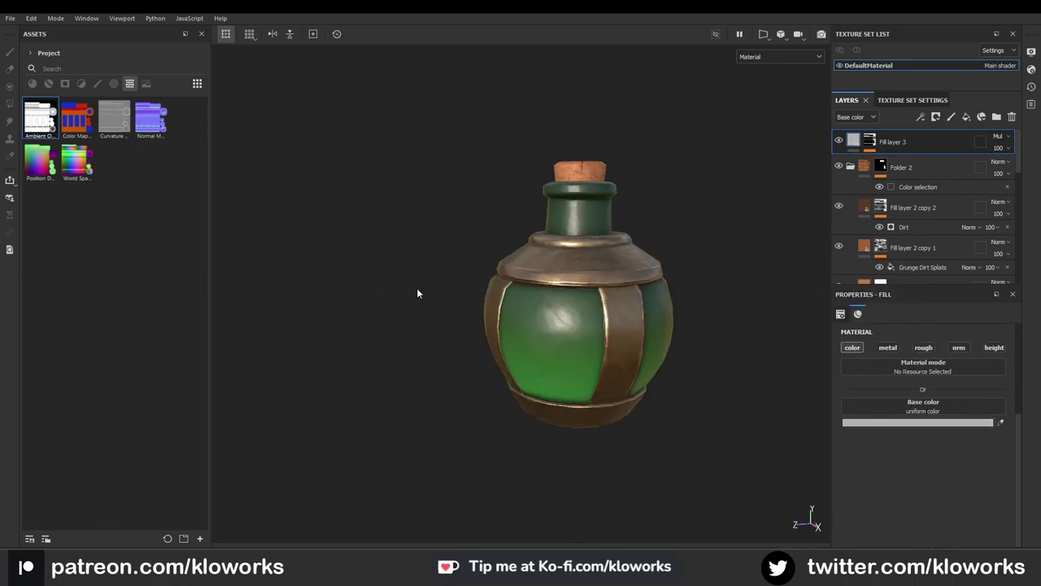
- Lower the cork's Grunge Dirt Splats balance to 0.3
click(918, 186)
alt+drag(521, 310, 628, 316)
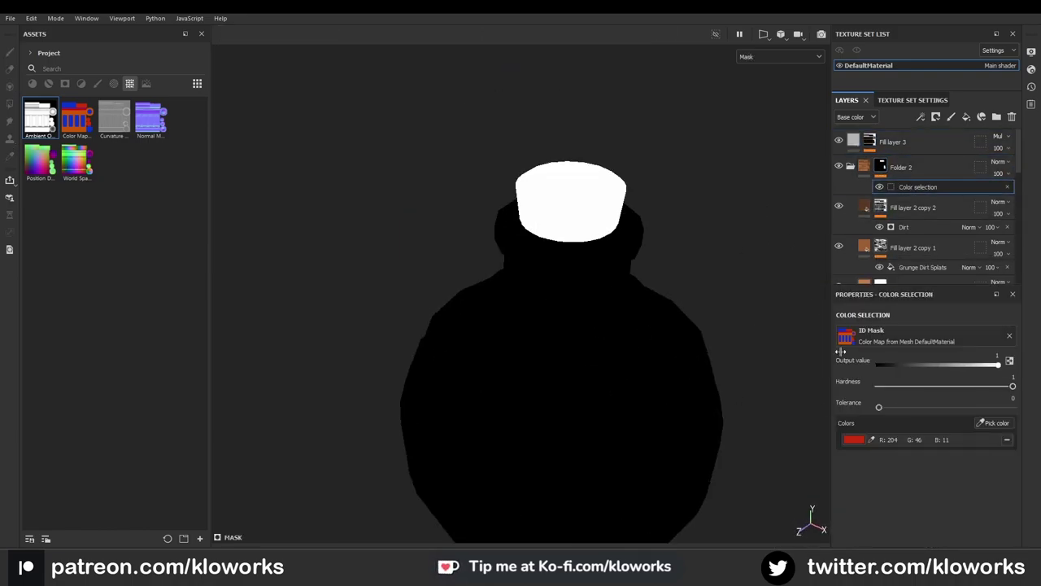
scroll(628, 316, up, 5)
click(840, 194)
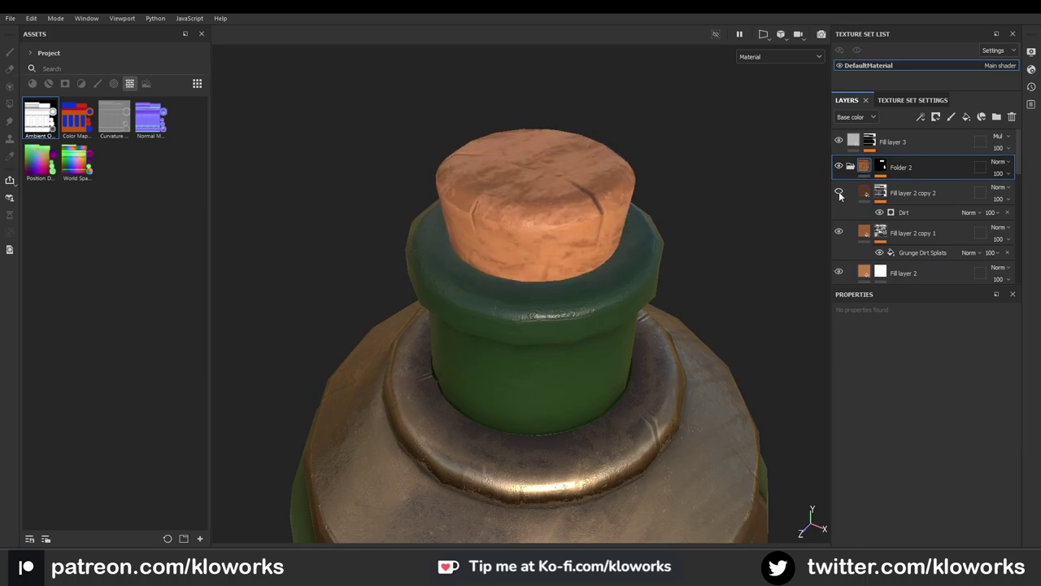
click(918, 252)
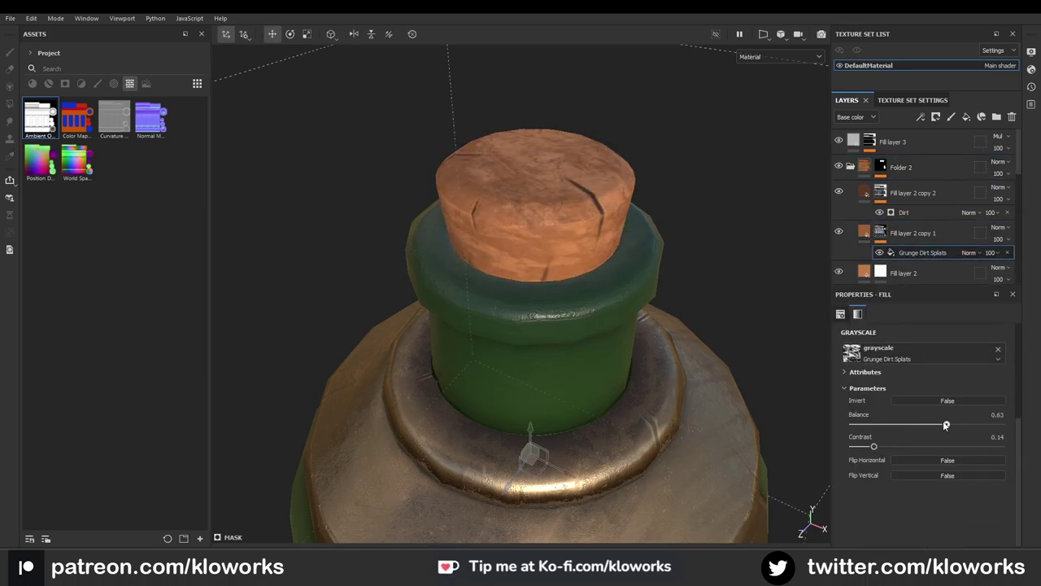
drag(946, 424, 899, 425)
scroll(628, 322, down, 3)
scroll(601, 227, down, 3)
- Review the plain cork colour, then open the bronze Base Metal base colour to retint it
alt+drag(600, 226, 661, 217)
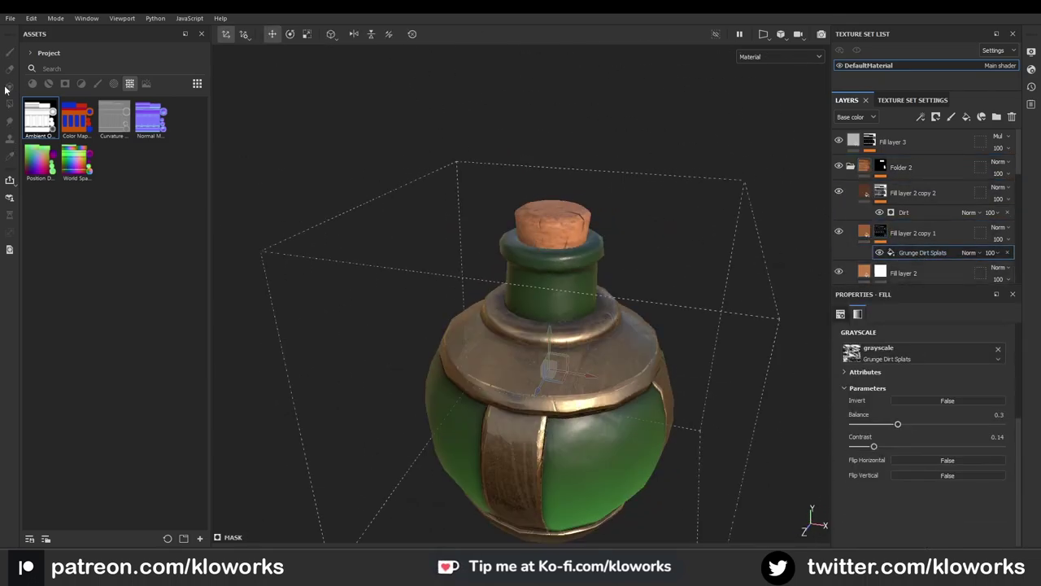
click(903, 272)
scroll(614, 310, up, 3)
click(972, 410)
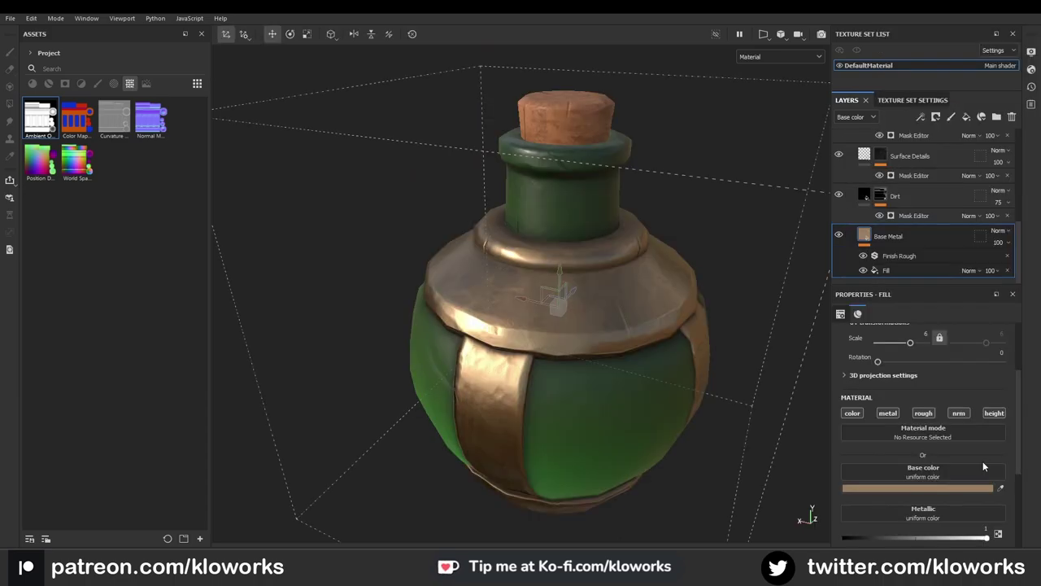
scroll(935, 476, down, 3)
click(920, 390)
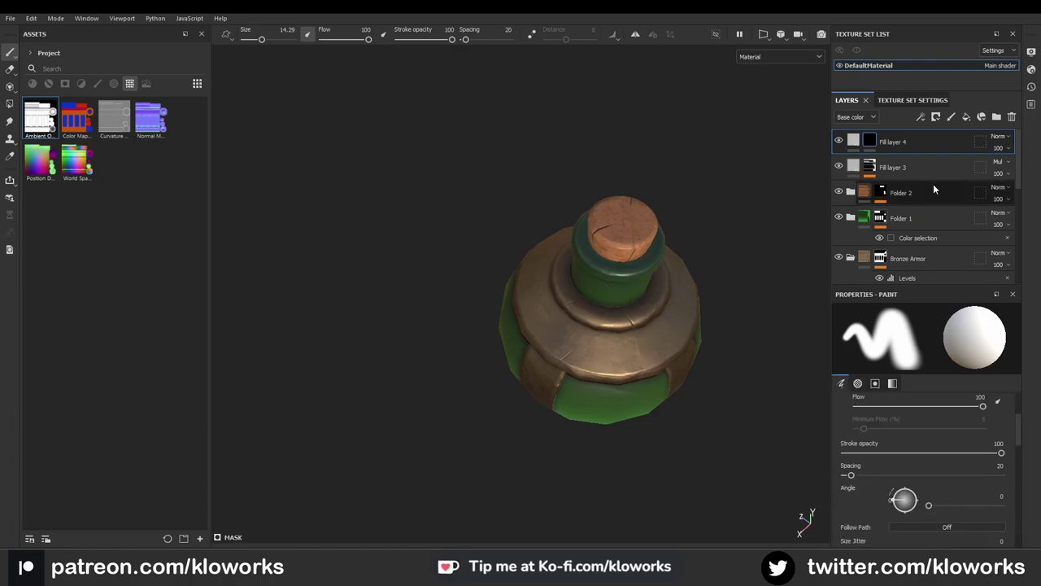
- Give the top fill layer a black mask with a Metal Edge Wear generator
right_click(868, 163)
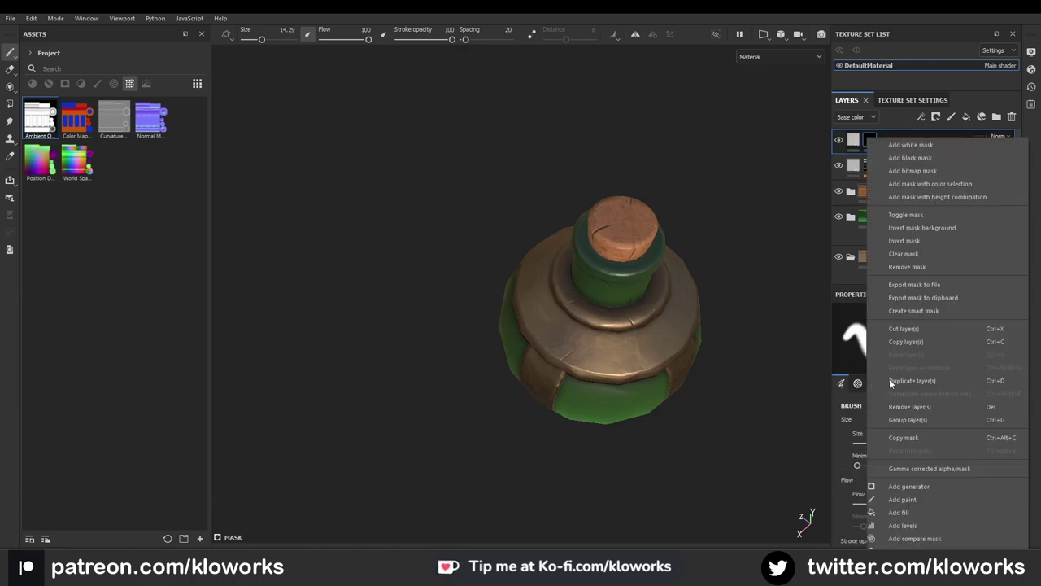
click(909, 485)
click(926, 399)
click(917, 334)
click(965, 430)
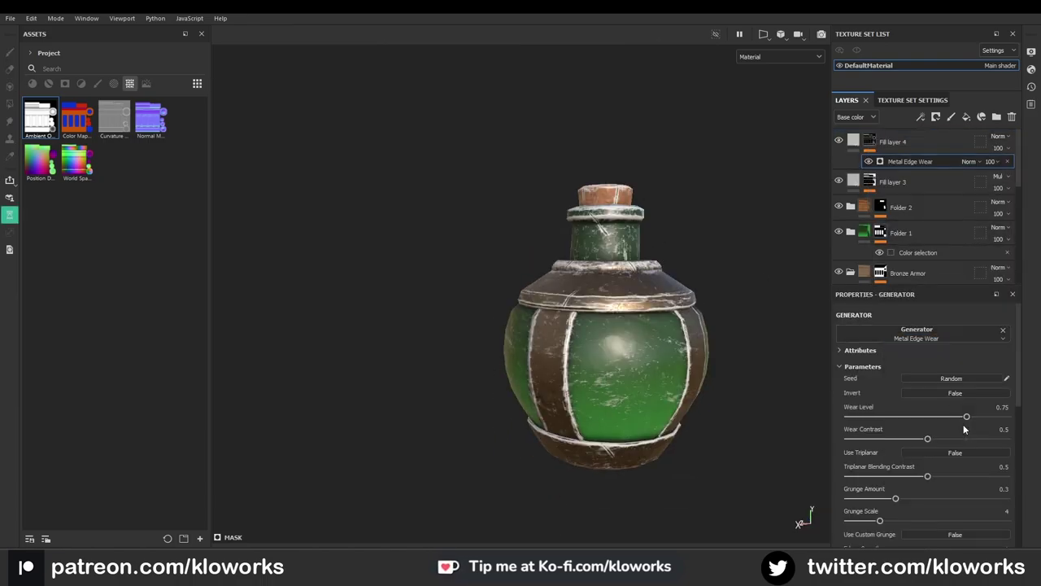
scroll(606, 326, up, 3)
- Reduce the wear level to 0.52 and increase the wear grunge scale
drag(966, 417, 940, 417)
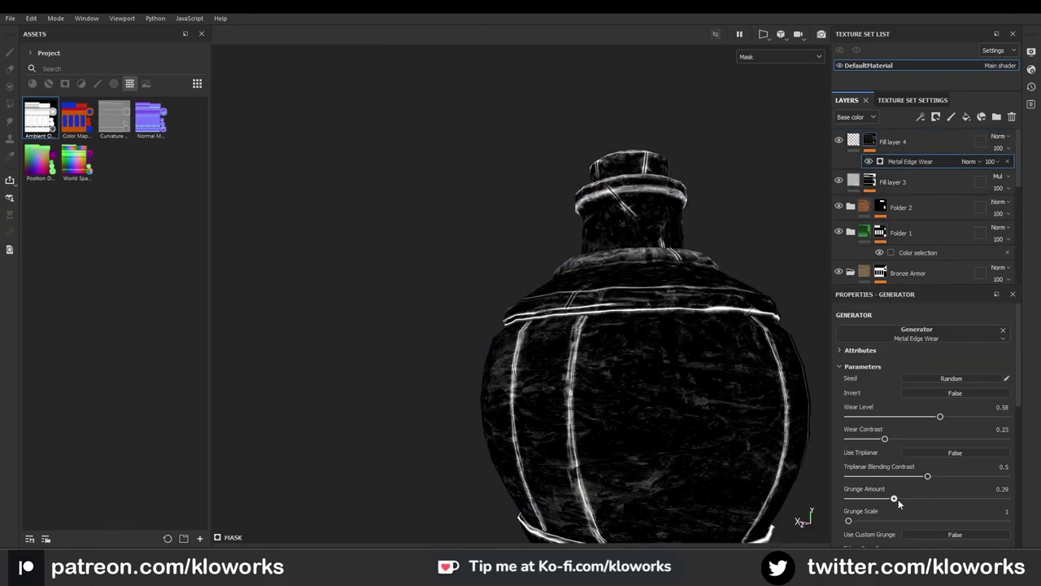
scroll(722, 429, down, 3)
drag(939, 417, 911, 418)
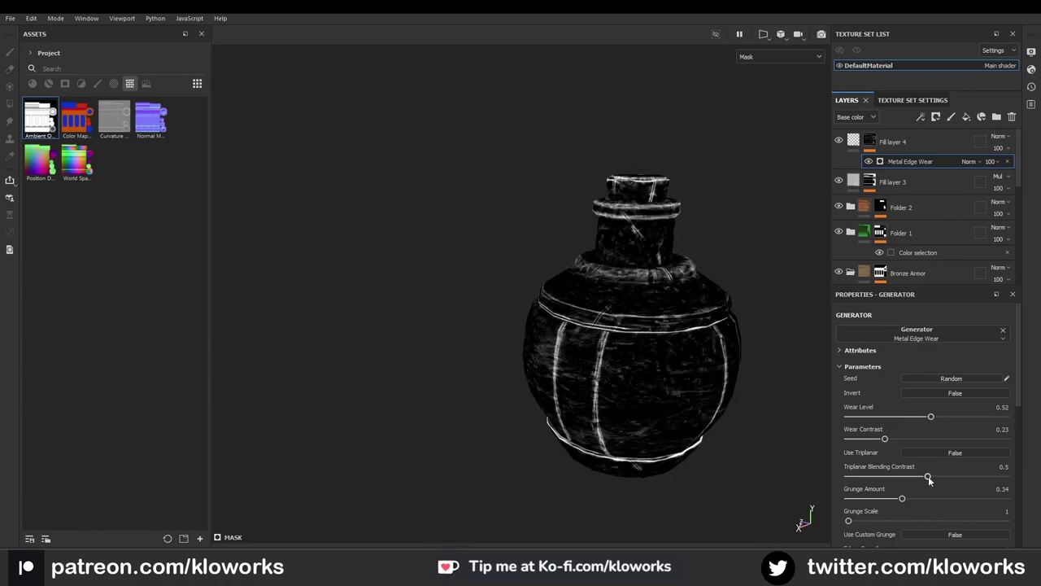
drag(848, 423, 878, 424)
text(procedural,texture gr)
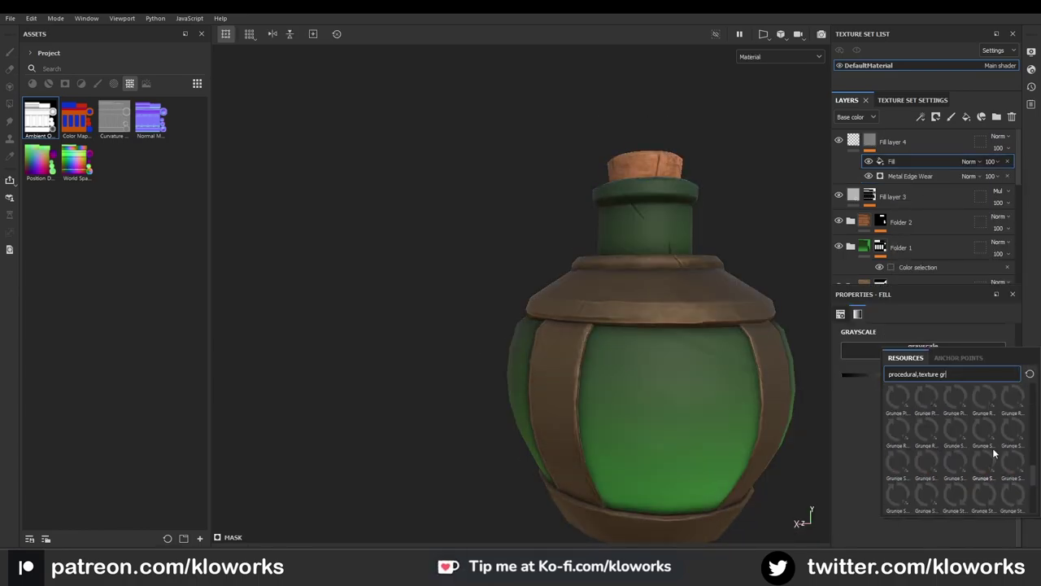
- Apply Grunge Wipe Smudgy Soft to the mask fill and set its blending to Normal
click(992, 447)
click(968, 161)
click(980, 240)
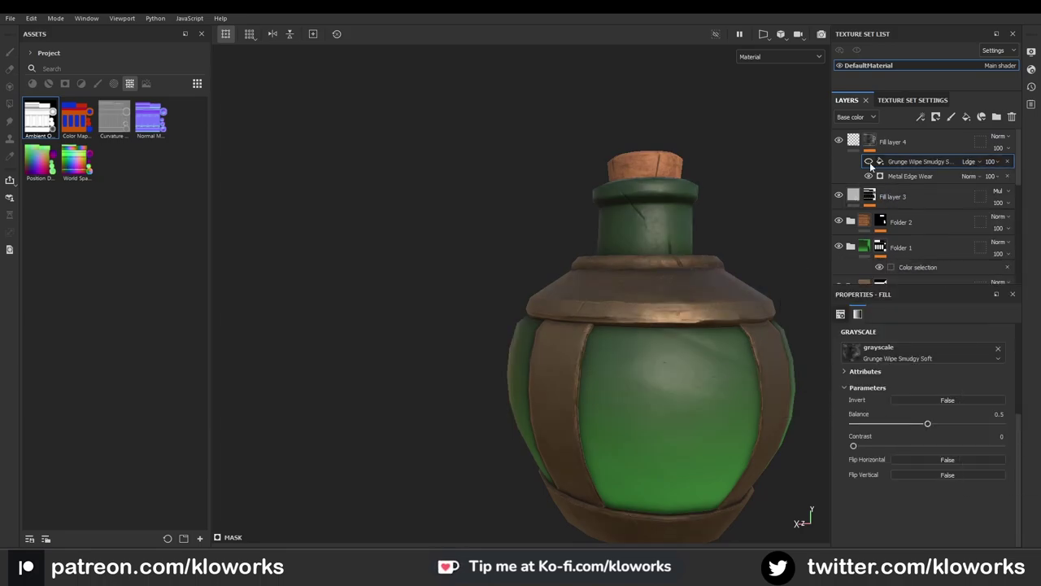
click(970, 161)
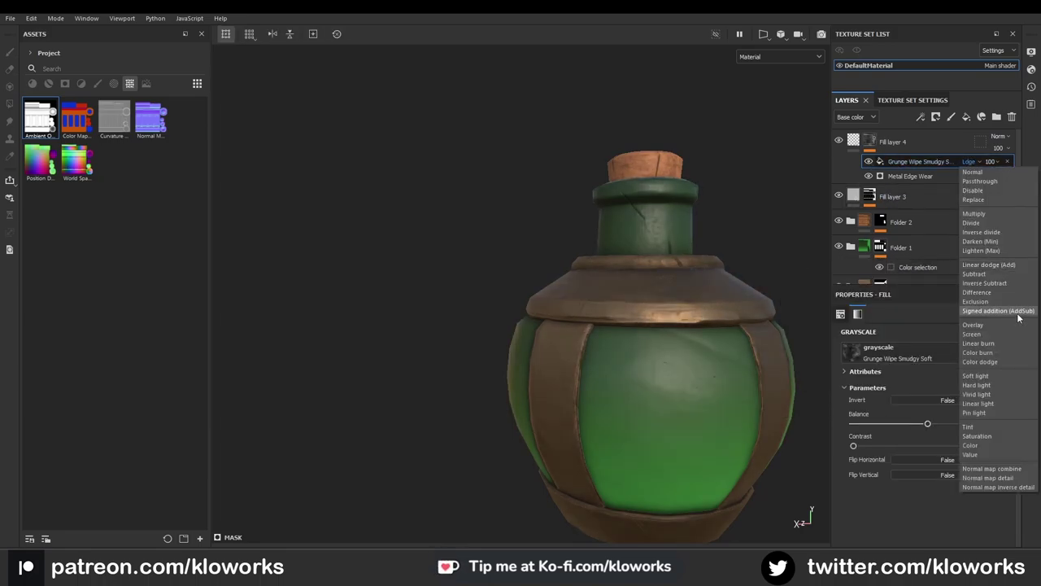
click(980, 213)
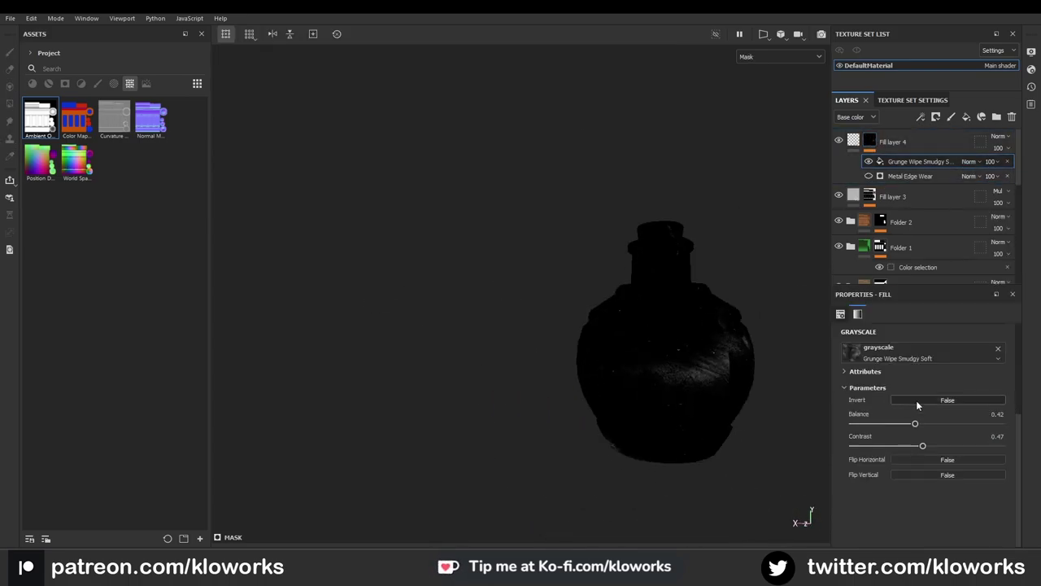
- Replace the grunge with Grunge Map 014 and lower its balance to 0.4 for subtler wear
click(879, 351)
mouse_move(955, 439)
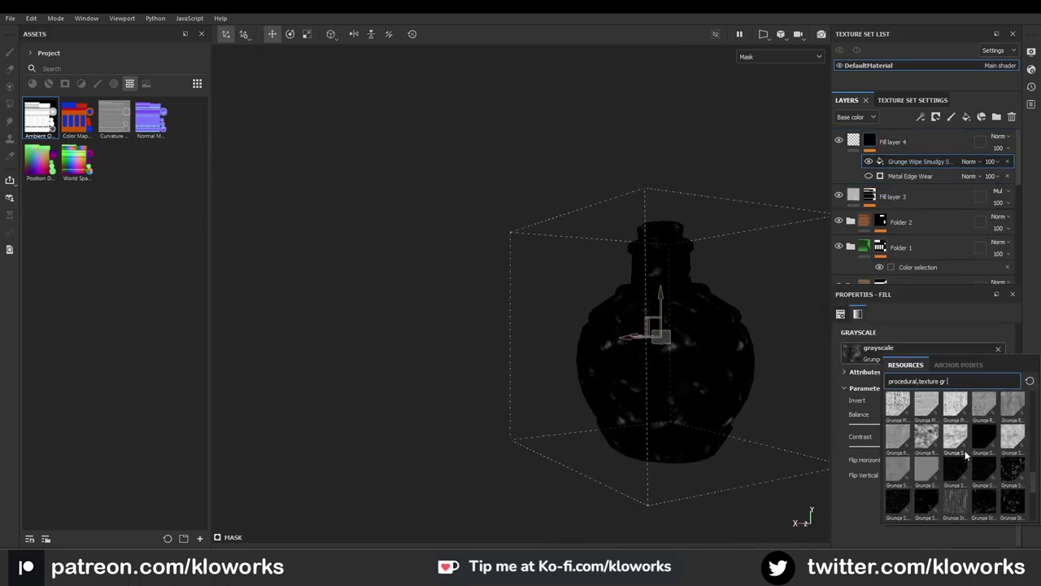
click(899, 470)
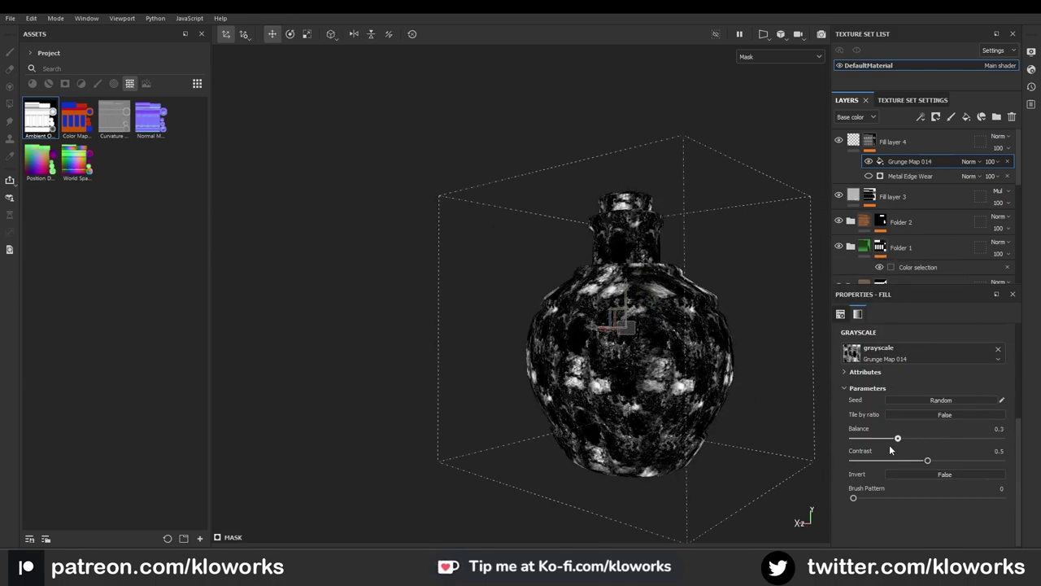
scroll(877, 440, up, 5)
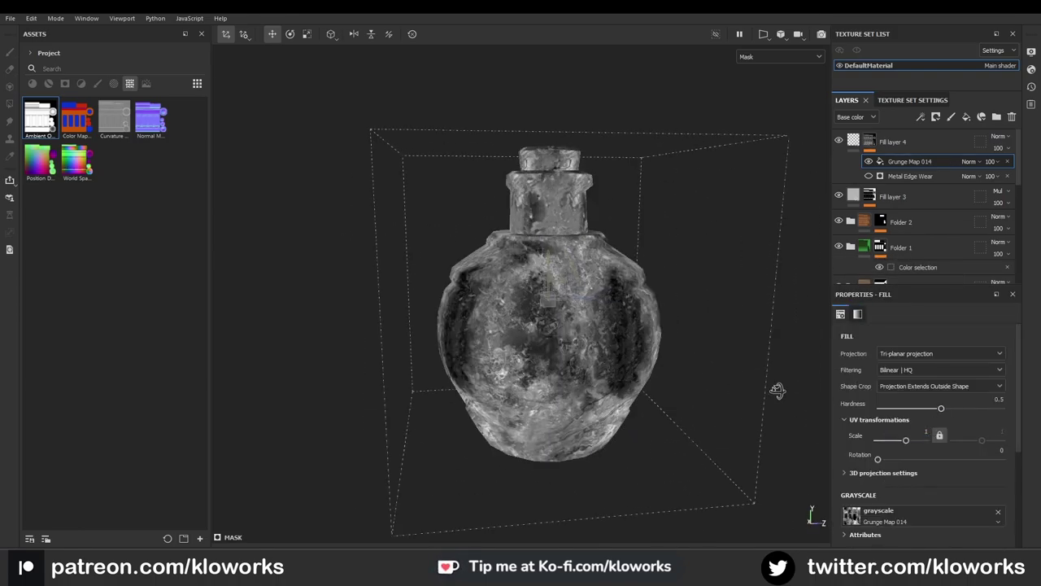
scroll(927, 423, down, 5)
drag(897, 440, 912, 438)
key(m)
alt+drag(632, 378, 555, 387)
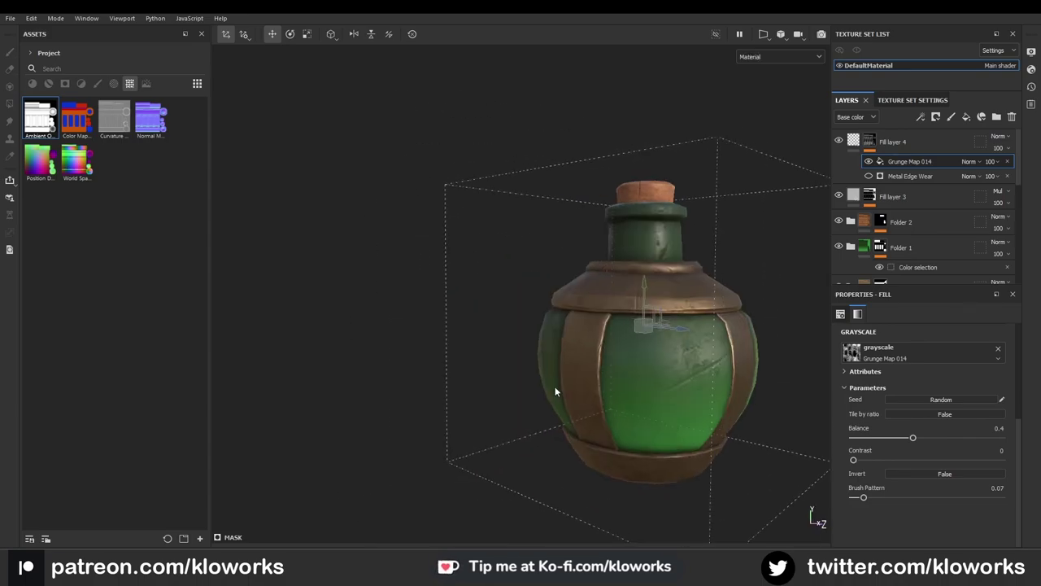
click(893, 142)
scroll(587, 372, up, 5)
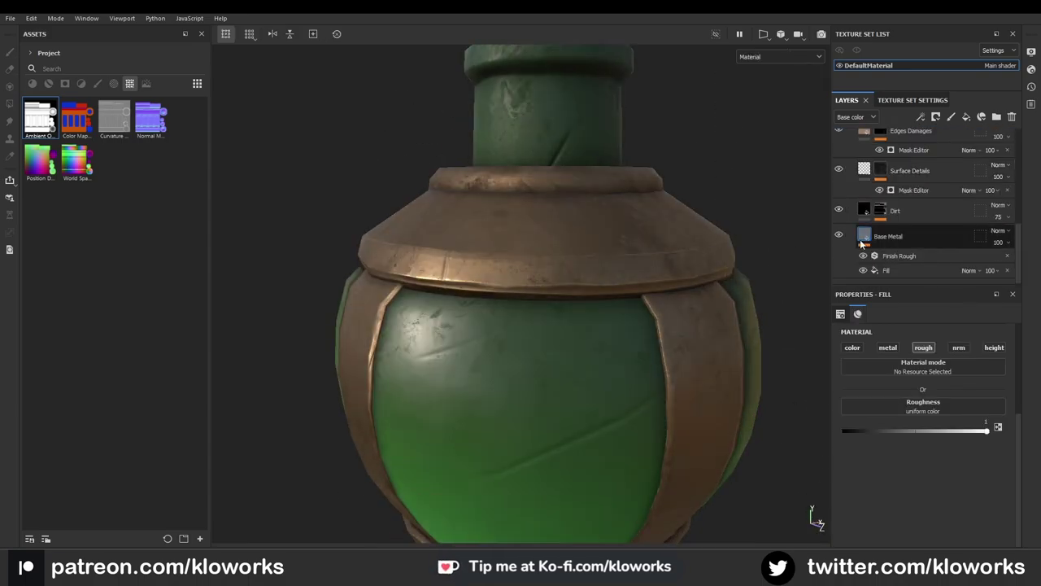
- Frame the bottle and reduce the Surface Details mask strength
scroll(850, 169, up, 2)
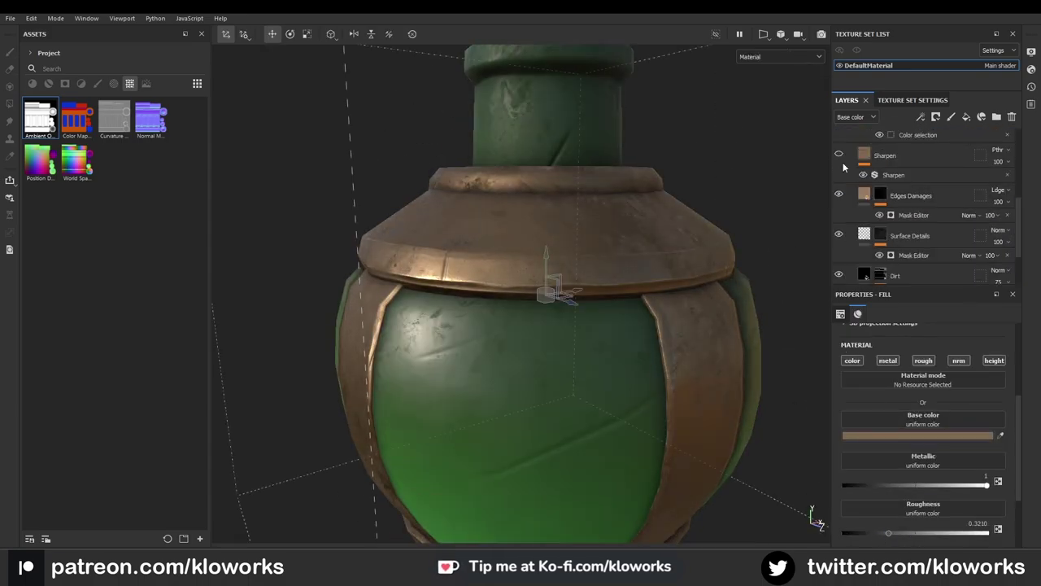
key(f)
scroll(881, 165, up, 3)
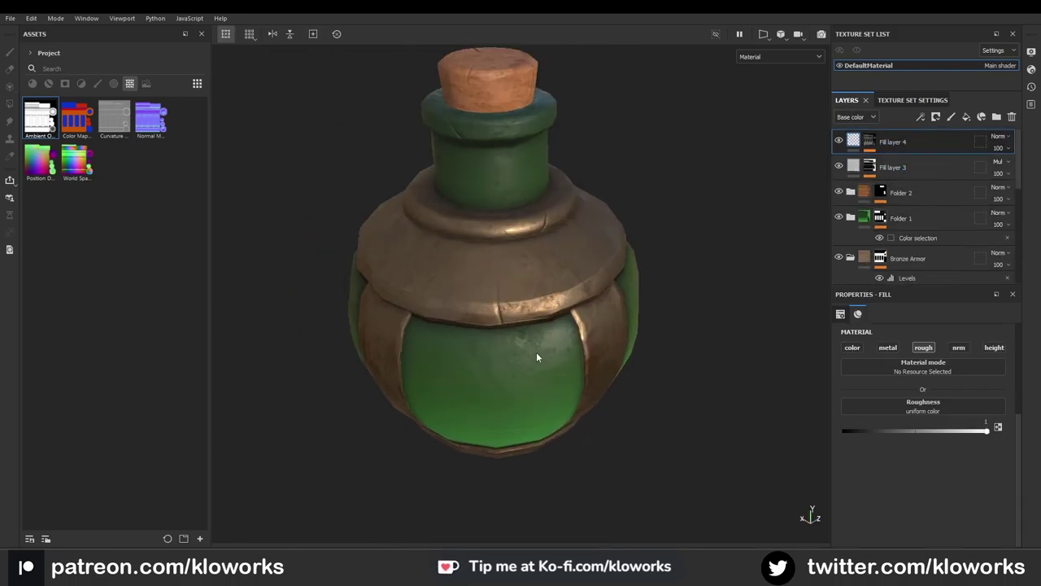
scroll(531, 334, up, 5)
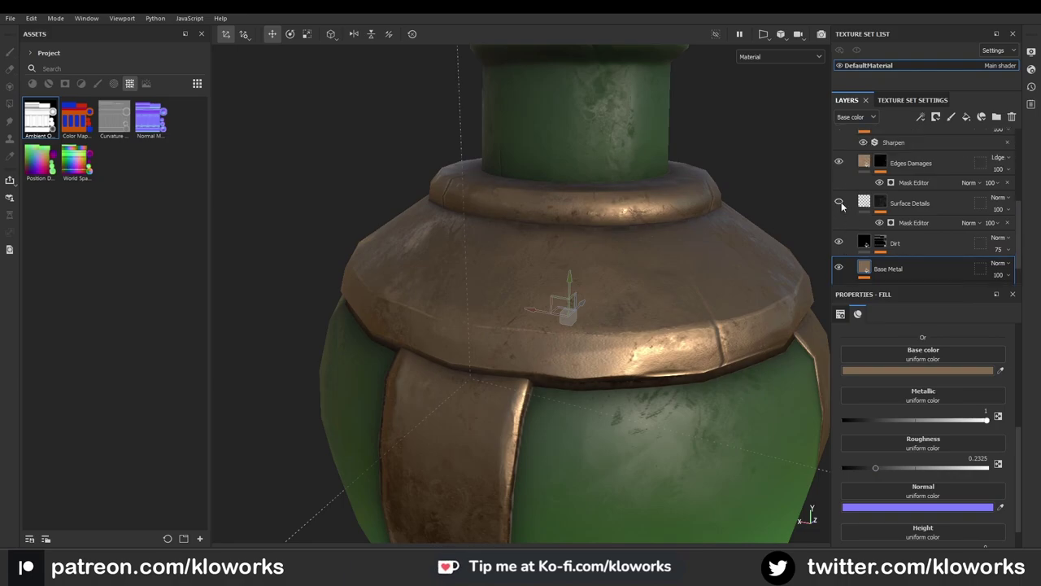
drag(990, 222, 1001, 243)
scroll(839, 163, up, 3)
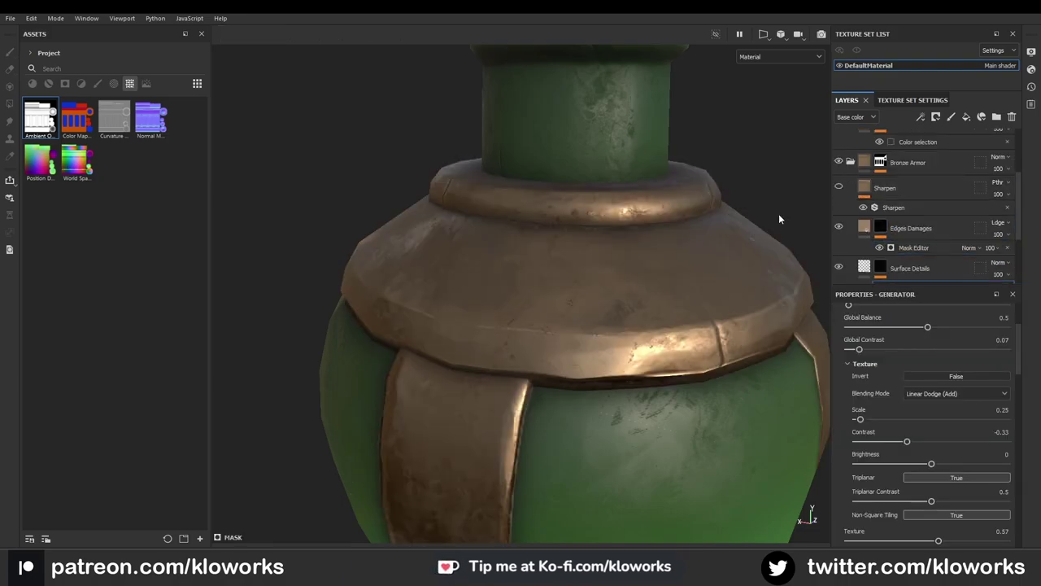
alt+drag(781, 220, 632, 323)
- Lower the grunge fill layer's mask opacity to 35 and review the bottle
click(842, 141)
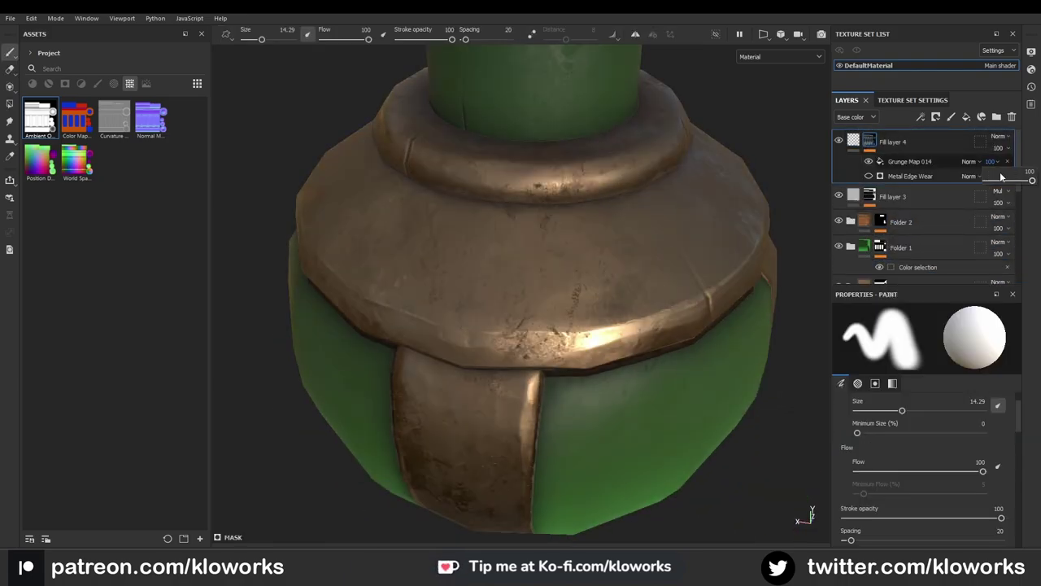
key(f)
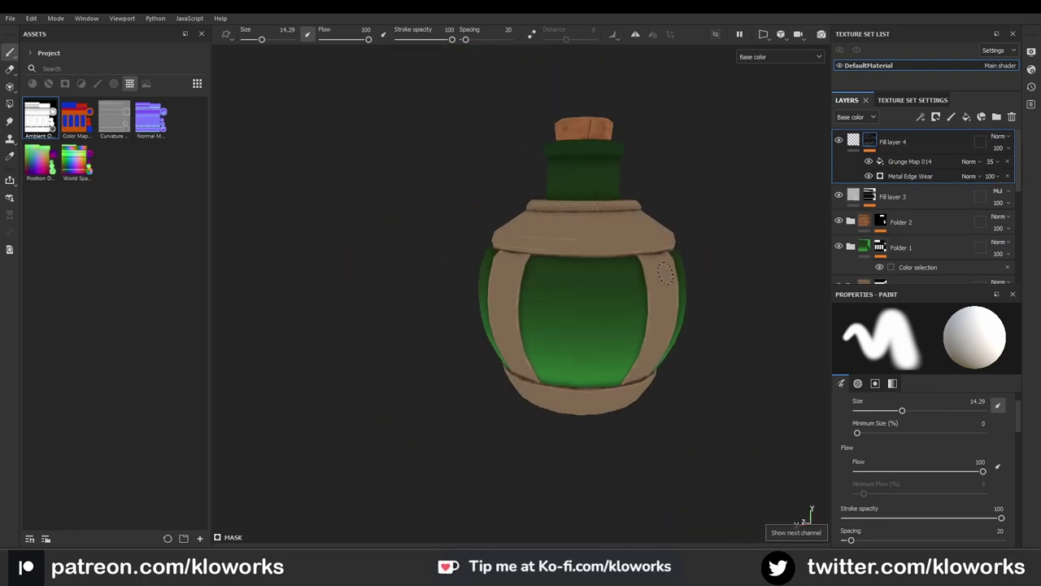
alt+drag(687, 274, 640, 330)
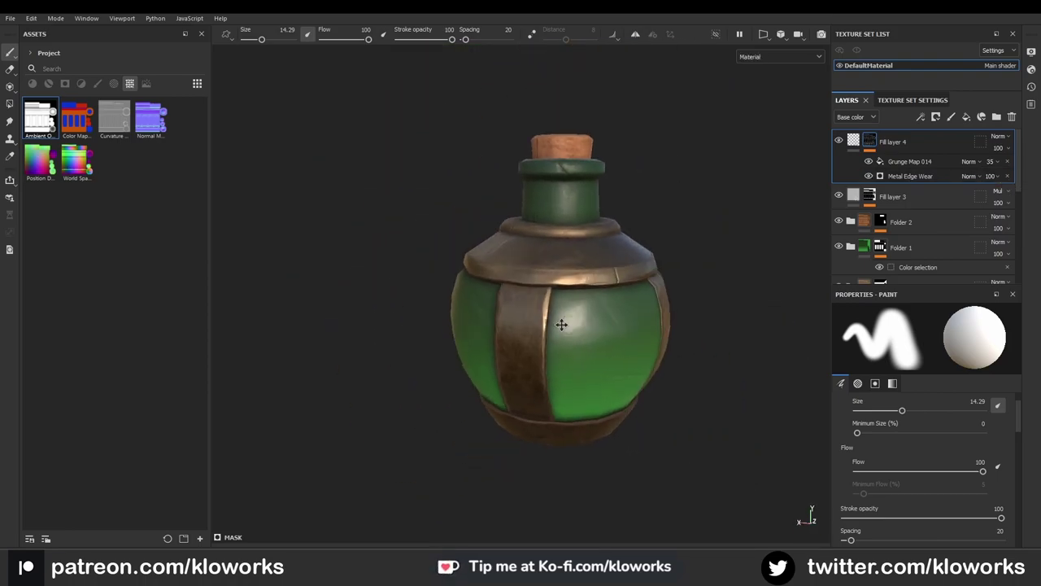
alt+drag(619, 365, 639, 284)
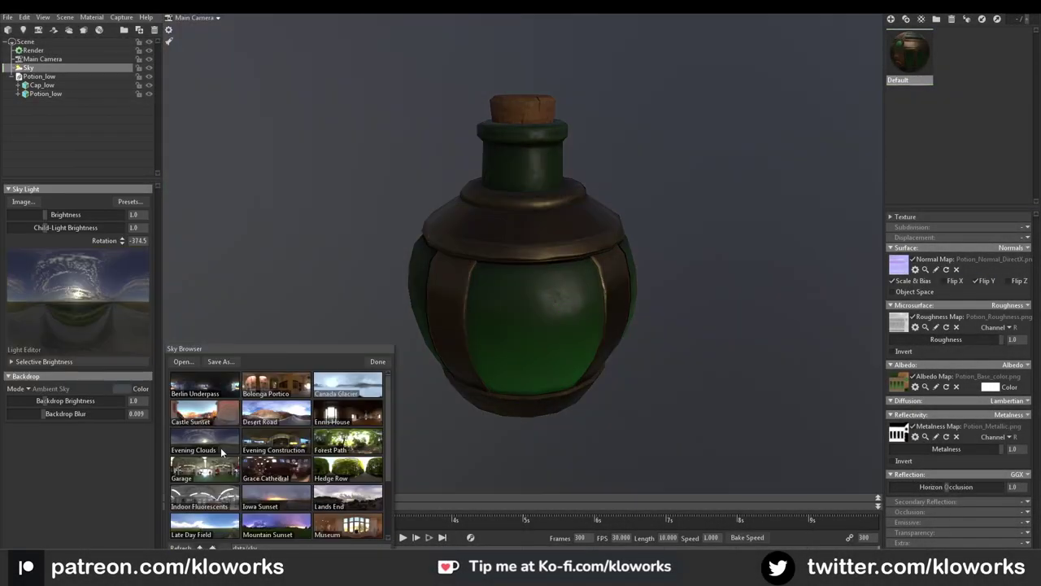
- Light the bottle with the Museum interior sky, rotate it, add sky lights, then try another interior panorama
click(350, 524)
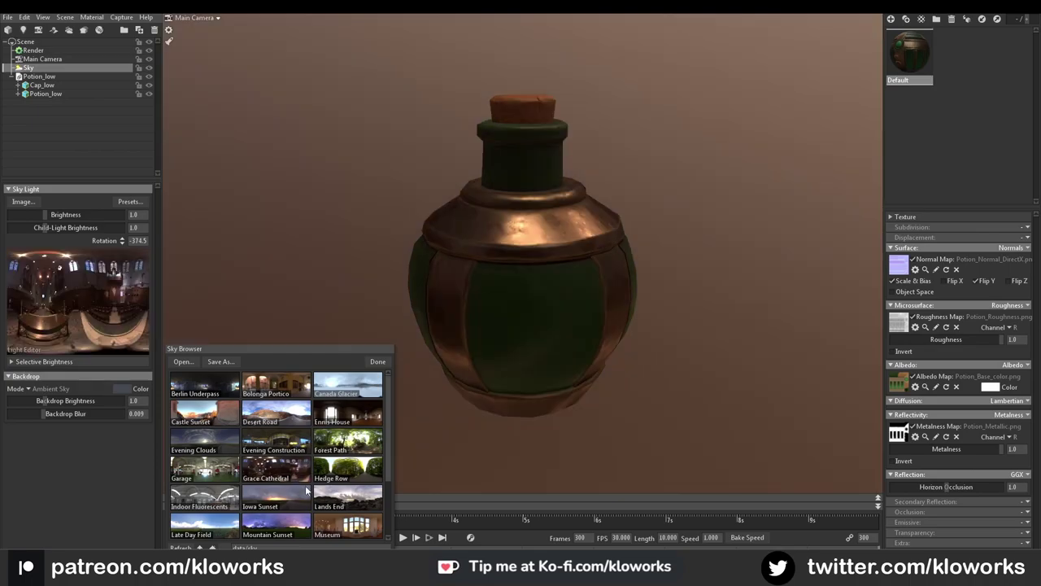
click(382, 364)
shift+drag(547, 316, 367, 330)
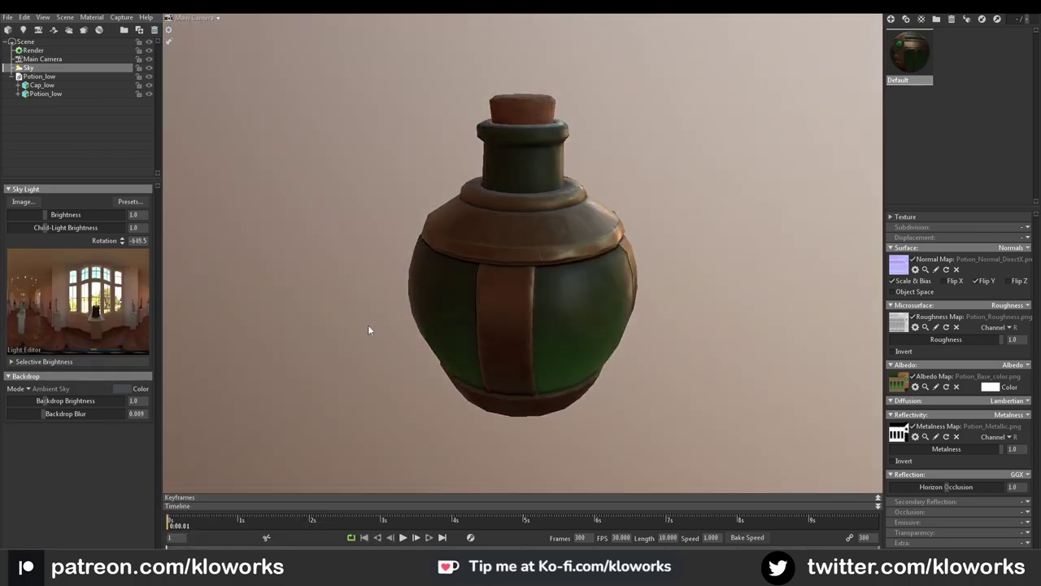
click(79, 278)
click(134, 202)
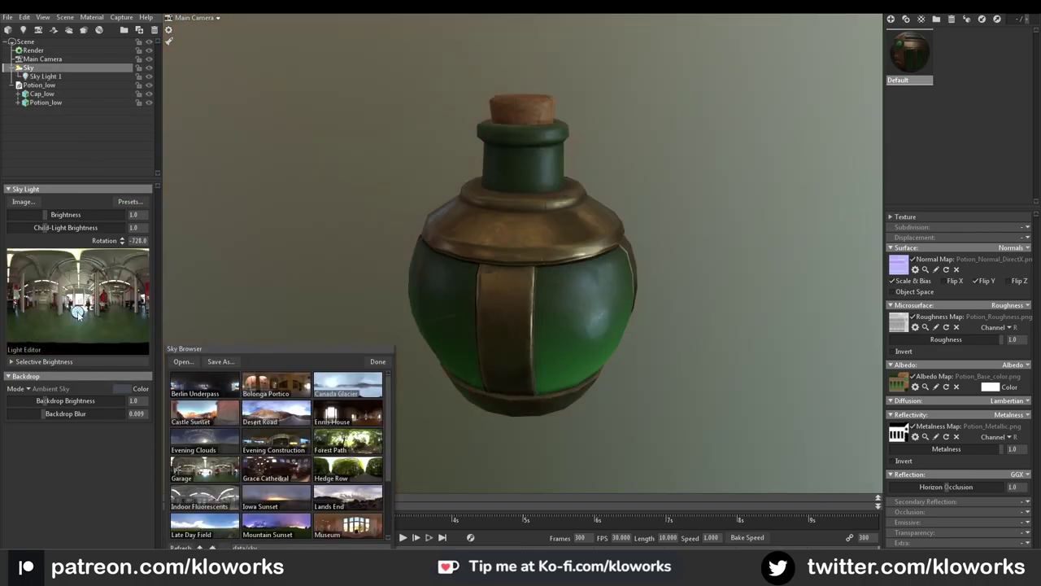
click(382, 363)
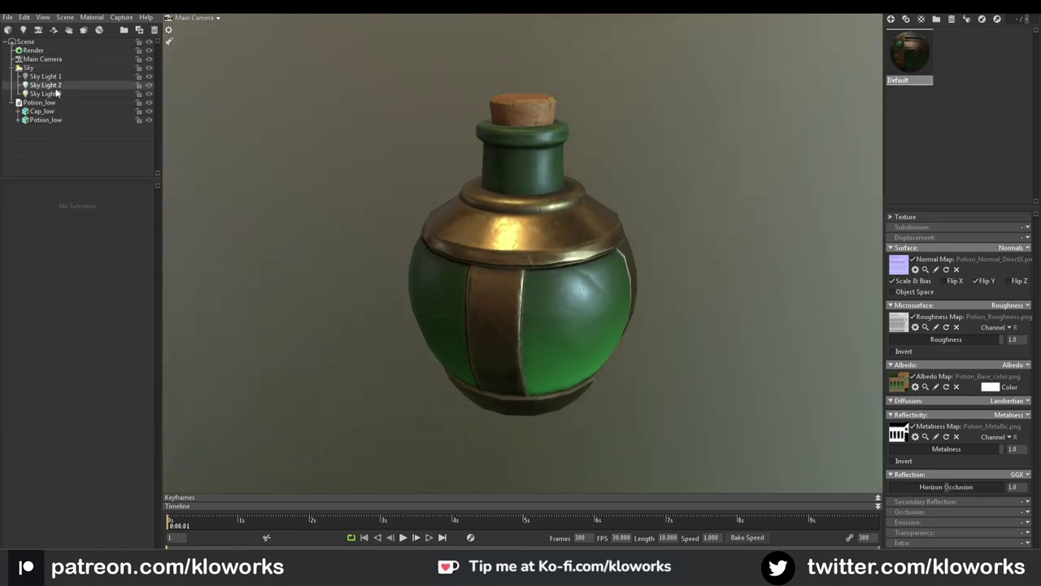
- Check Sky Light 3, then add Turntable 1 with spin rate 36 holding the bottle
click(46, 93)
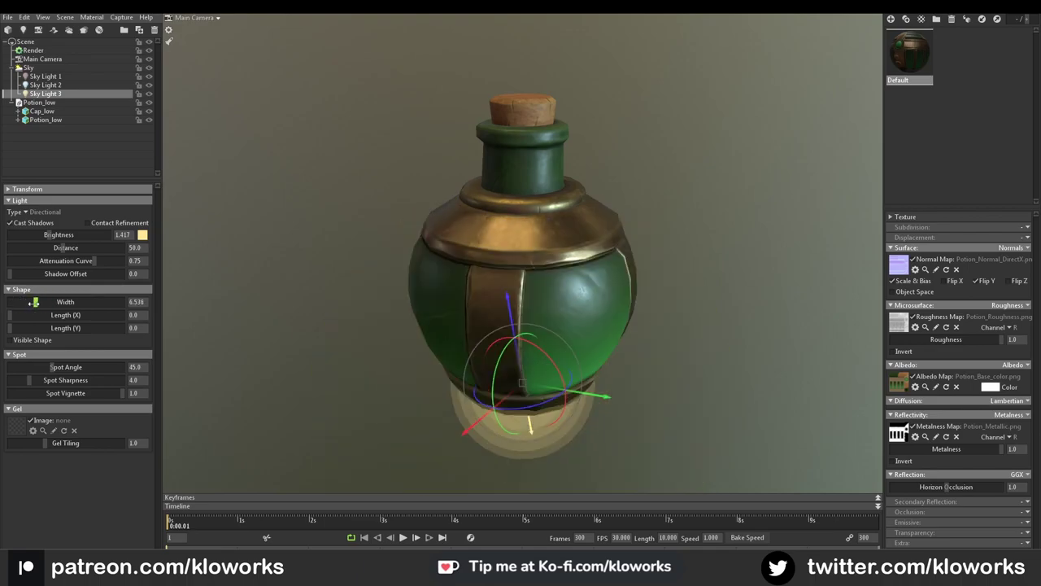
click(84, 29)
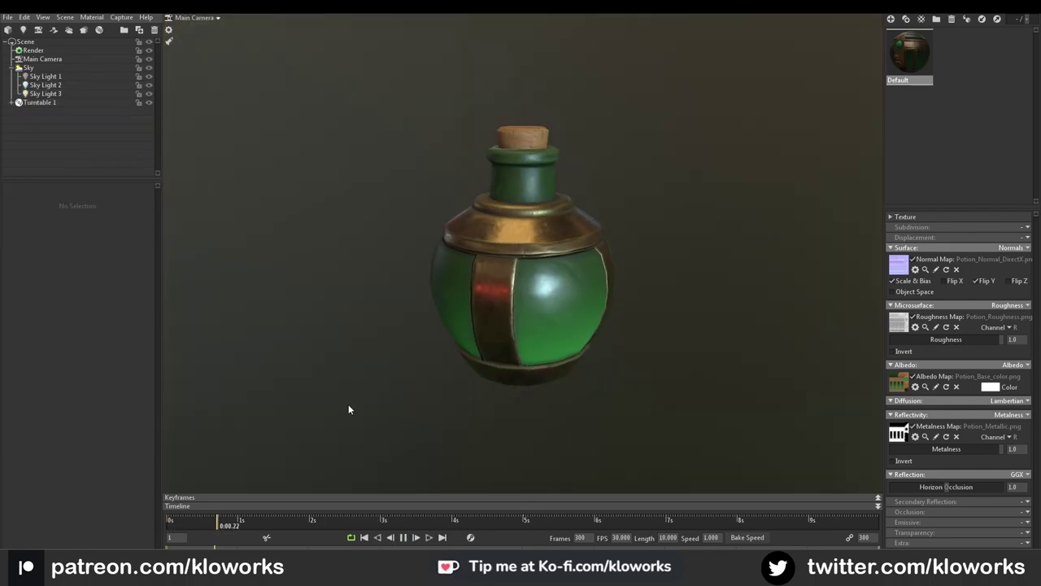
scroll(700, 362, up, 2)
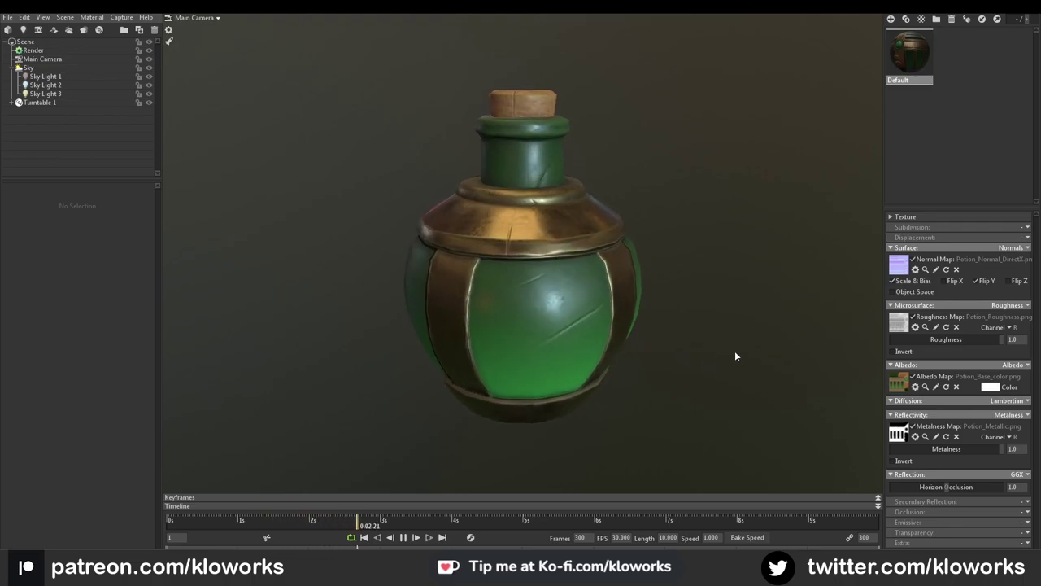